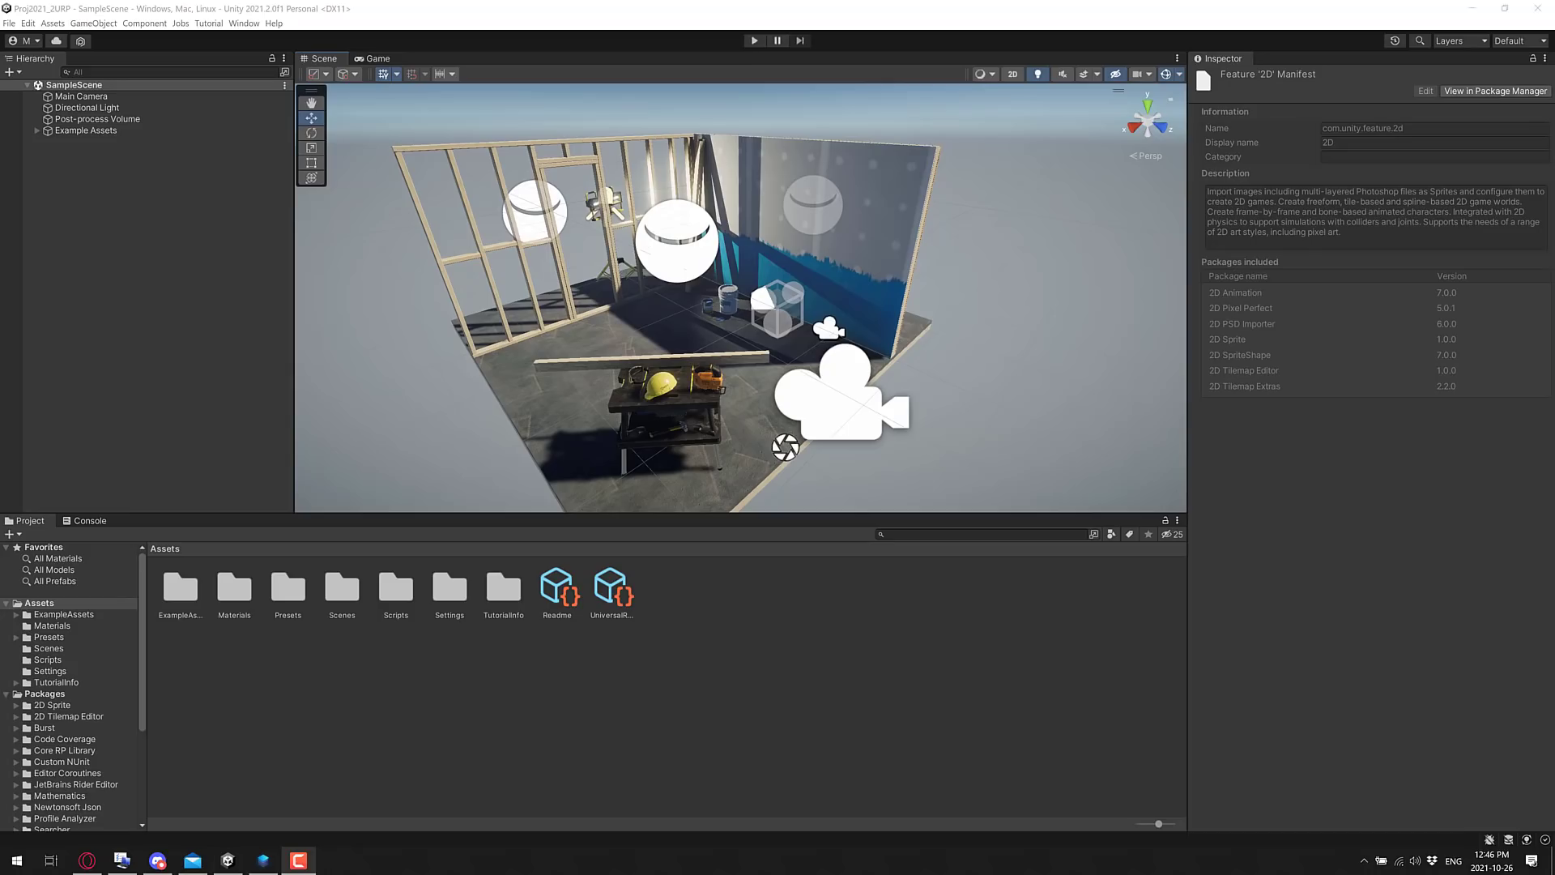
- Open the Package Manager and compare the In Project and Unity Registry package lists
click(256, 24)
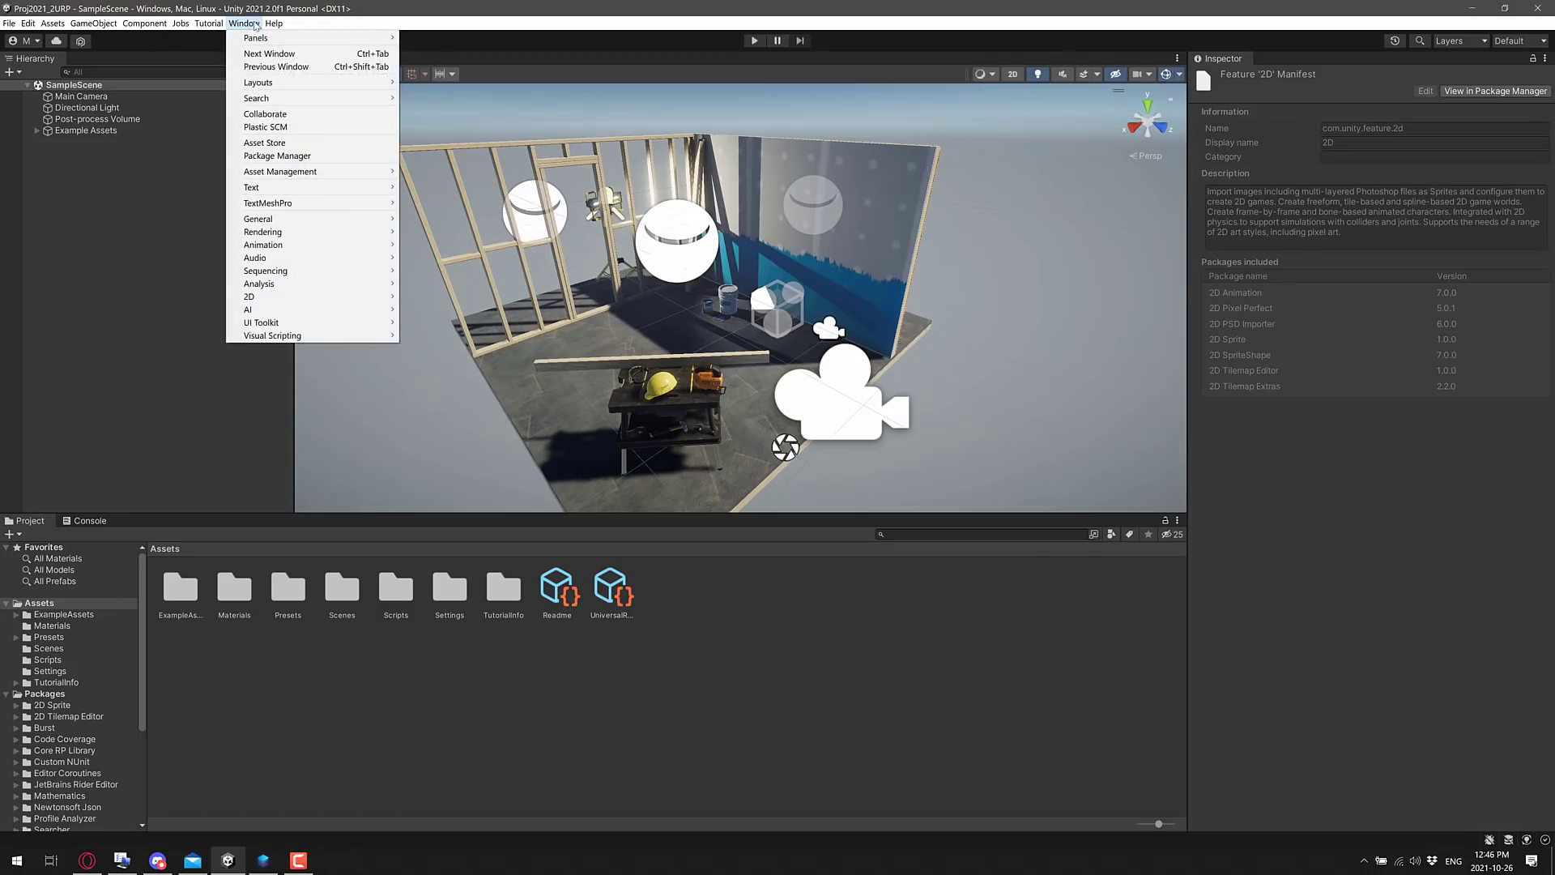
click(279, 156)
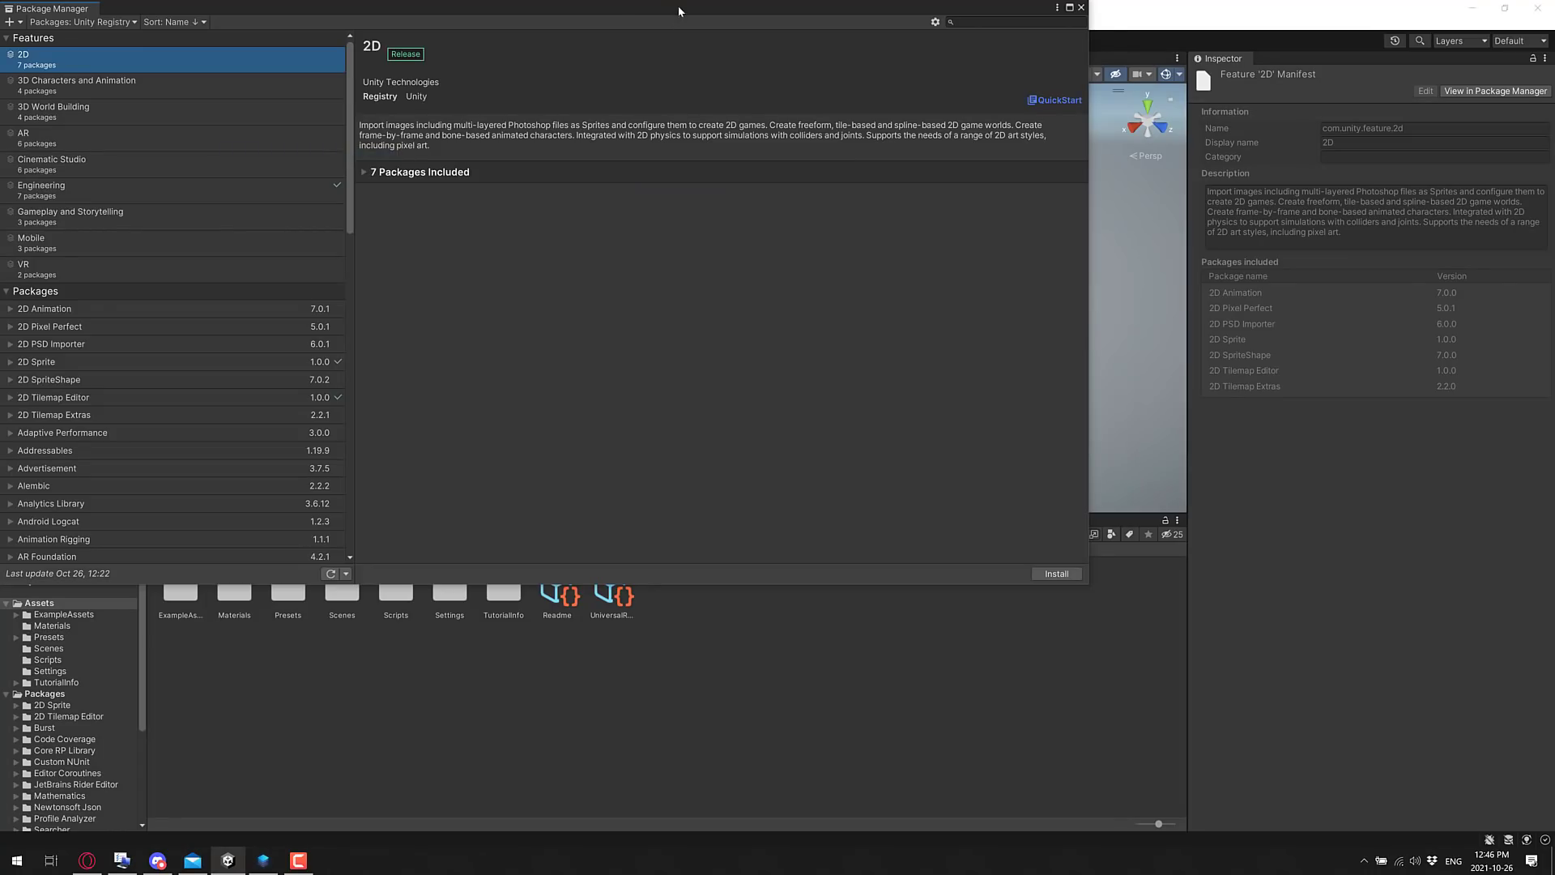
drag(678, 8, 1091, 190)
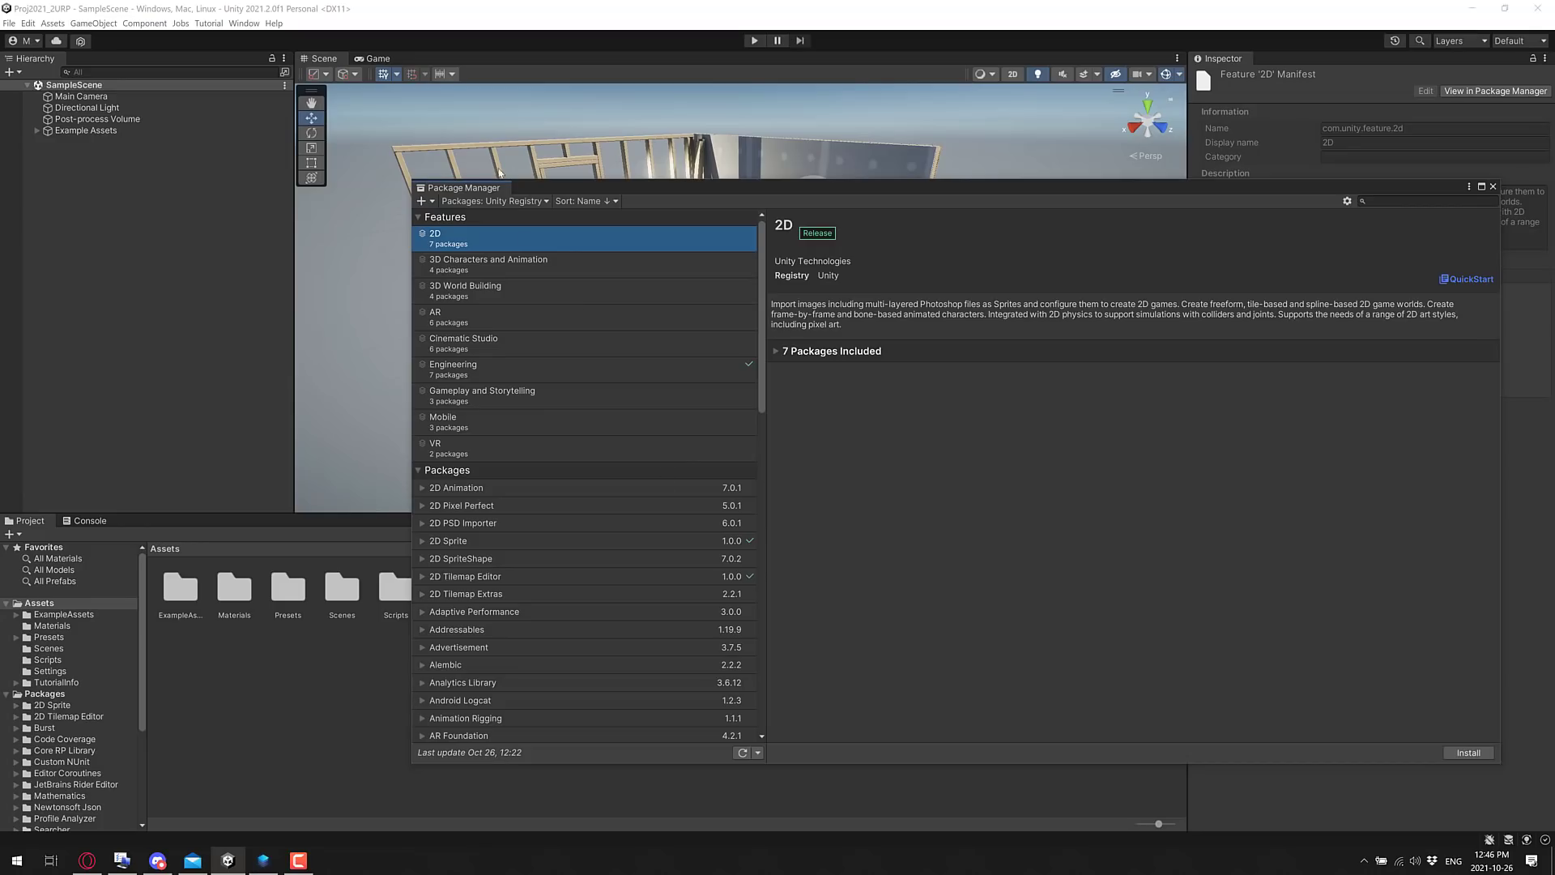
click(505, 202)
click(493, 230)
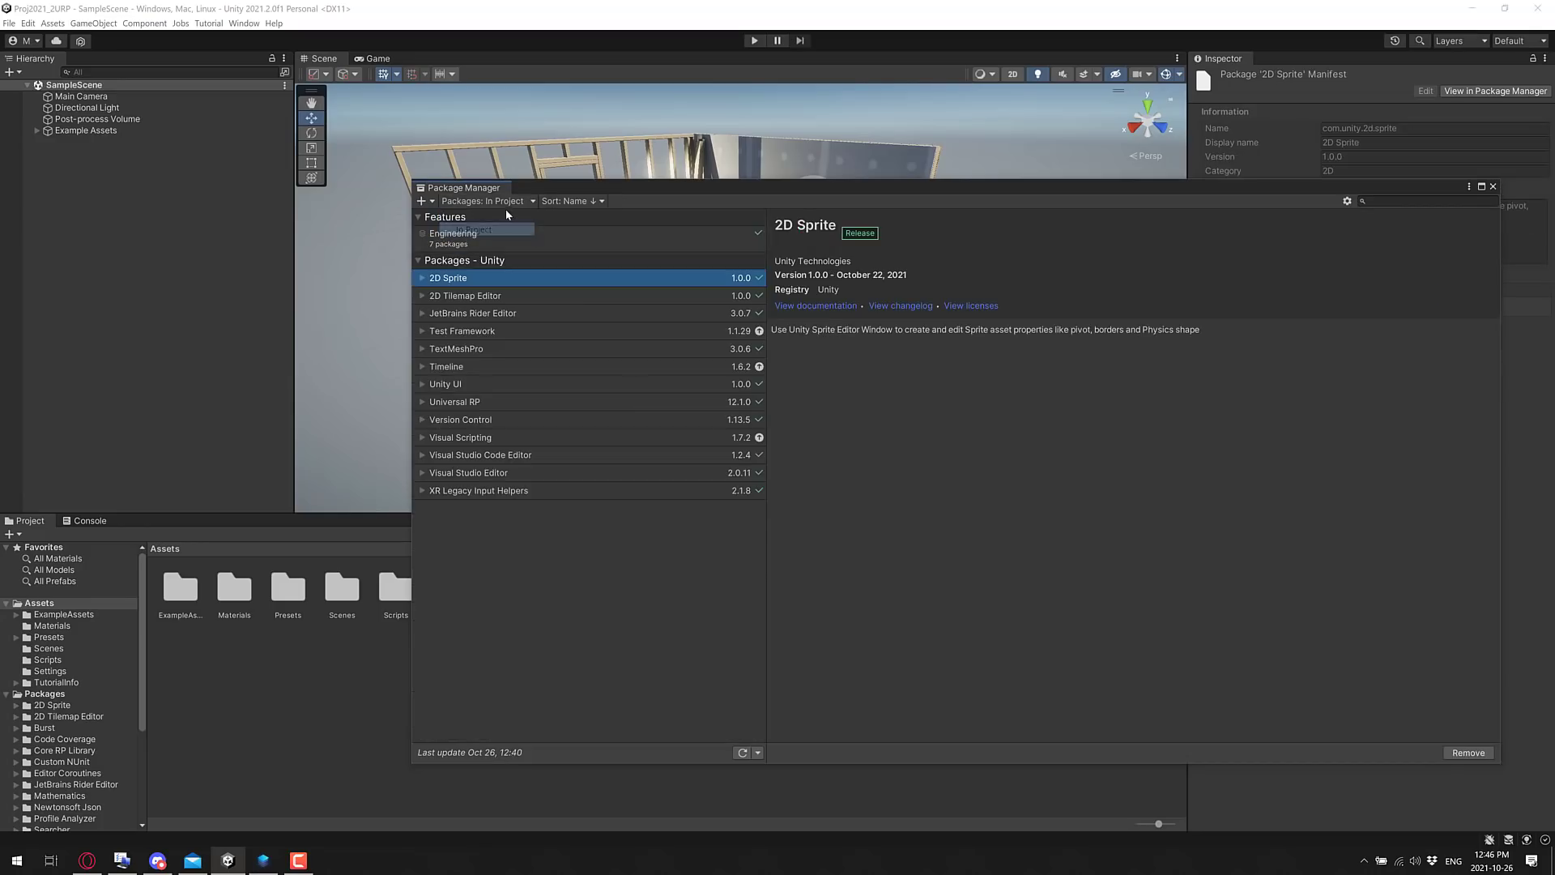
click(509, 202)
click(478, 220)
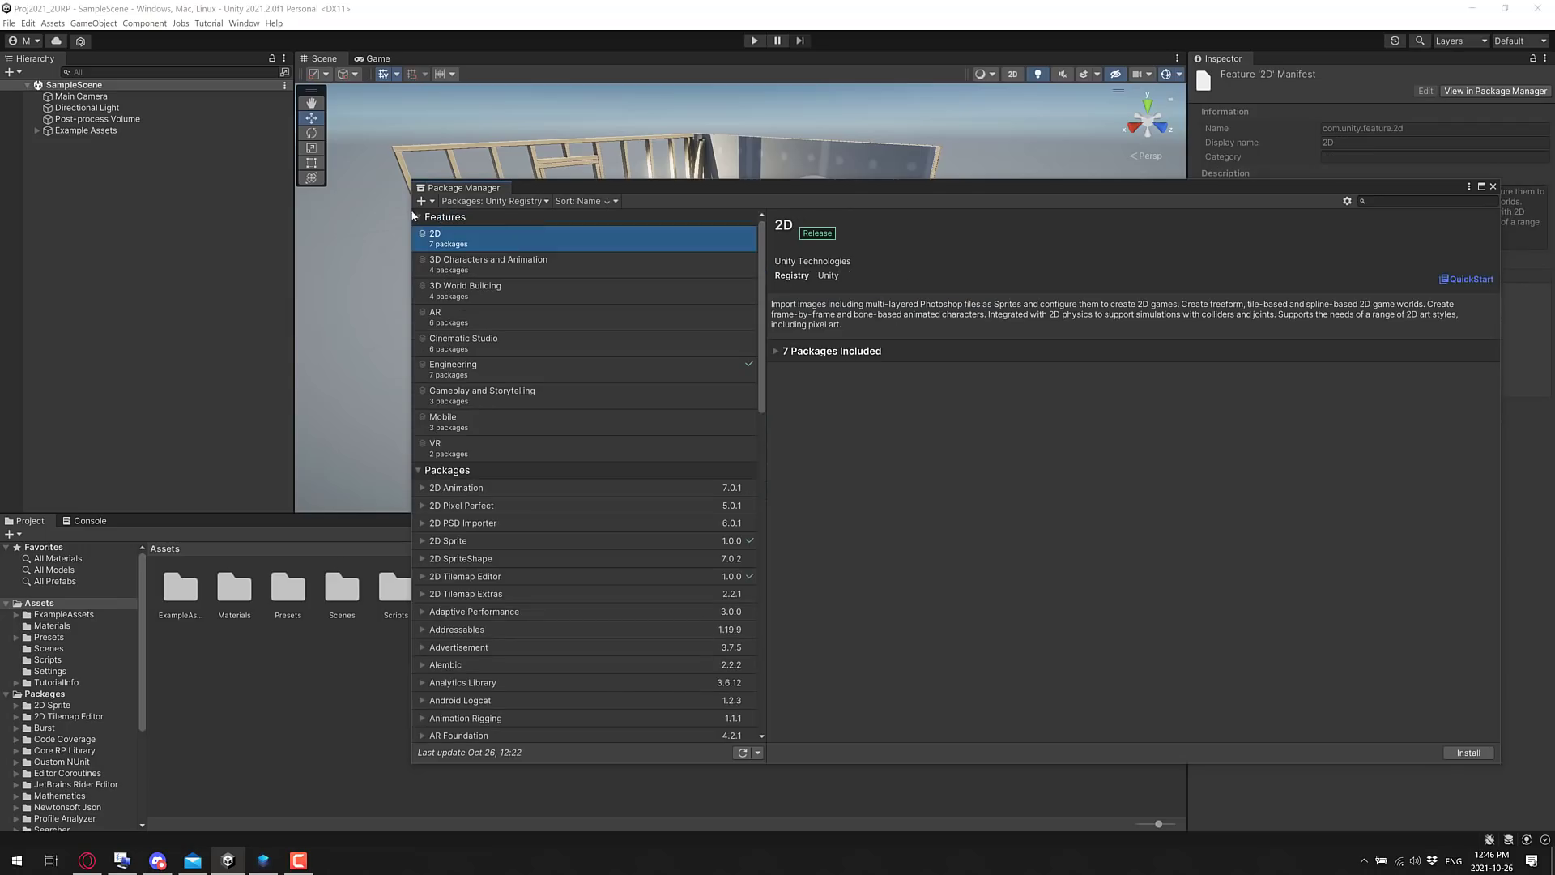
- Examine the packages included in the 2D, 3D Characters and Animation, AR and VR feature sets
click(471, 219)
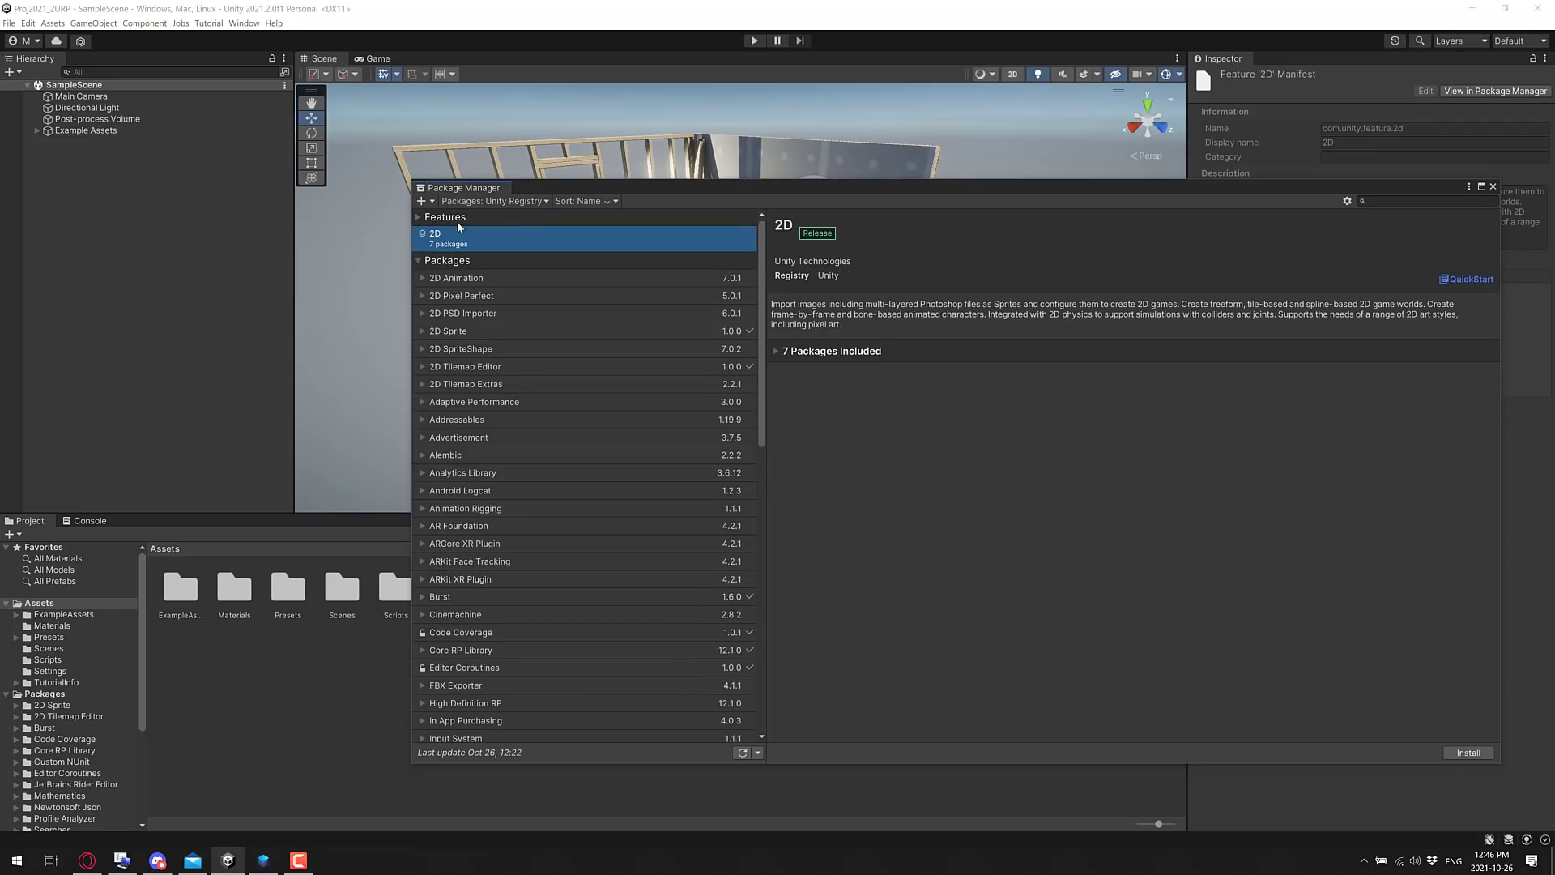
click(420, 218)
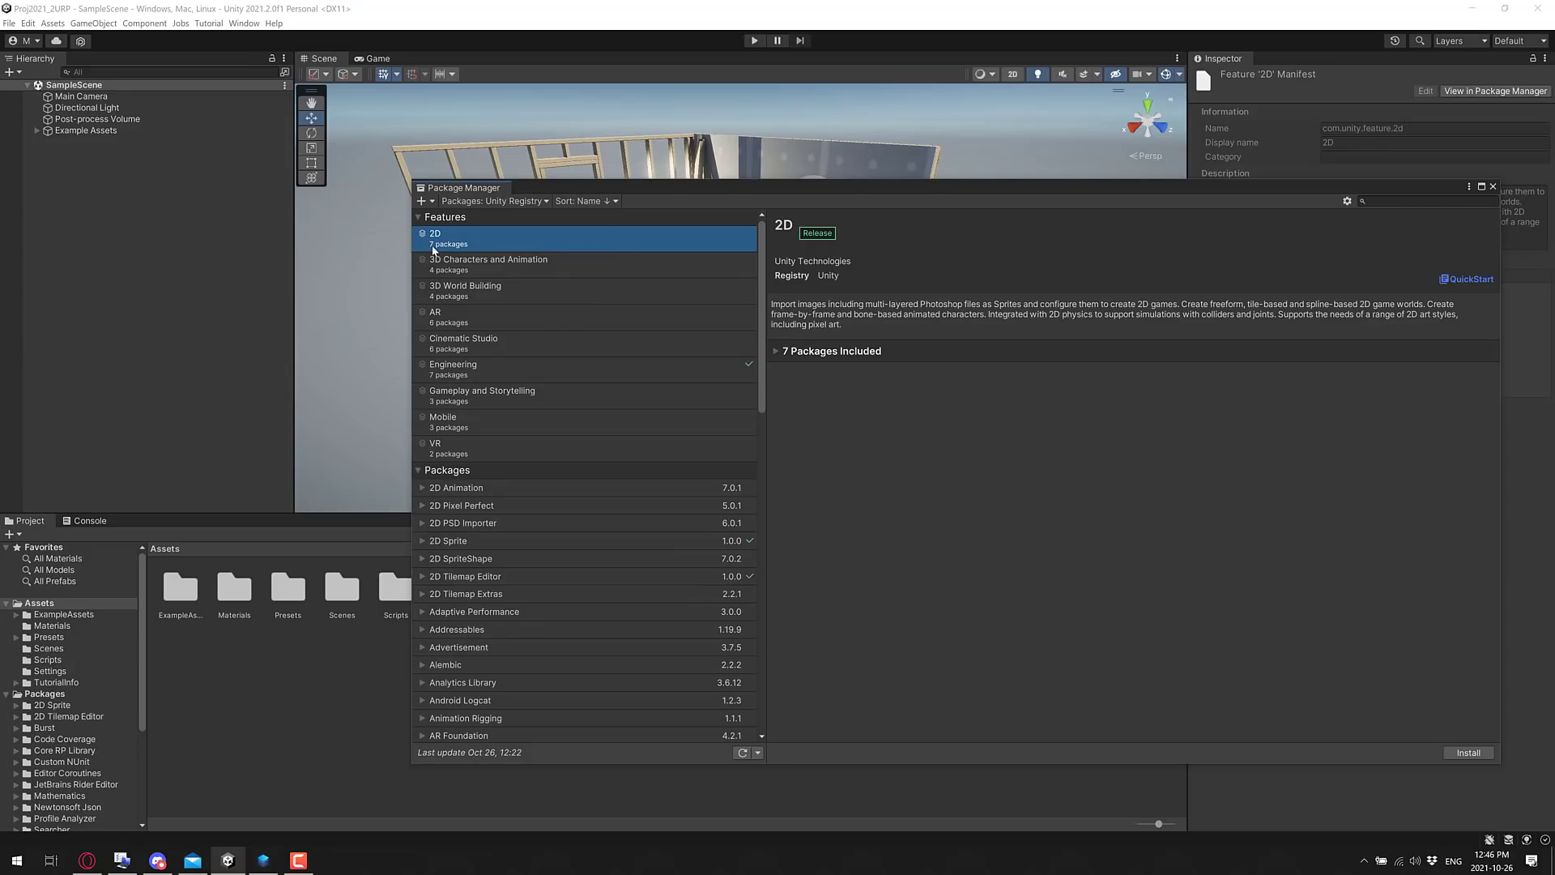
click(787, 352)
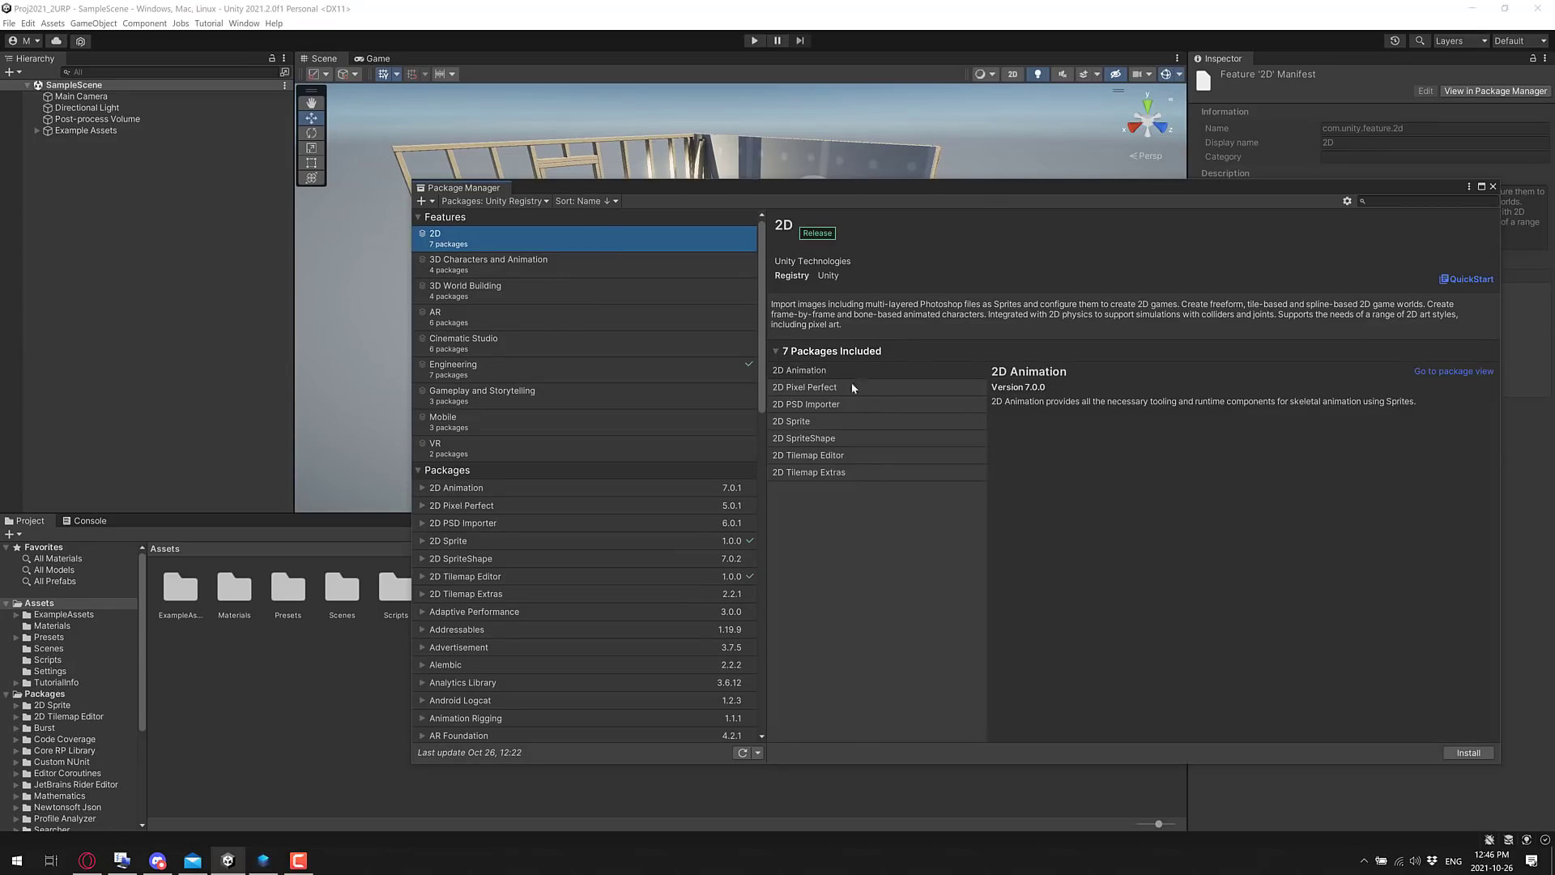
click(461, 267)
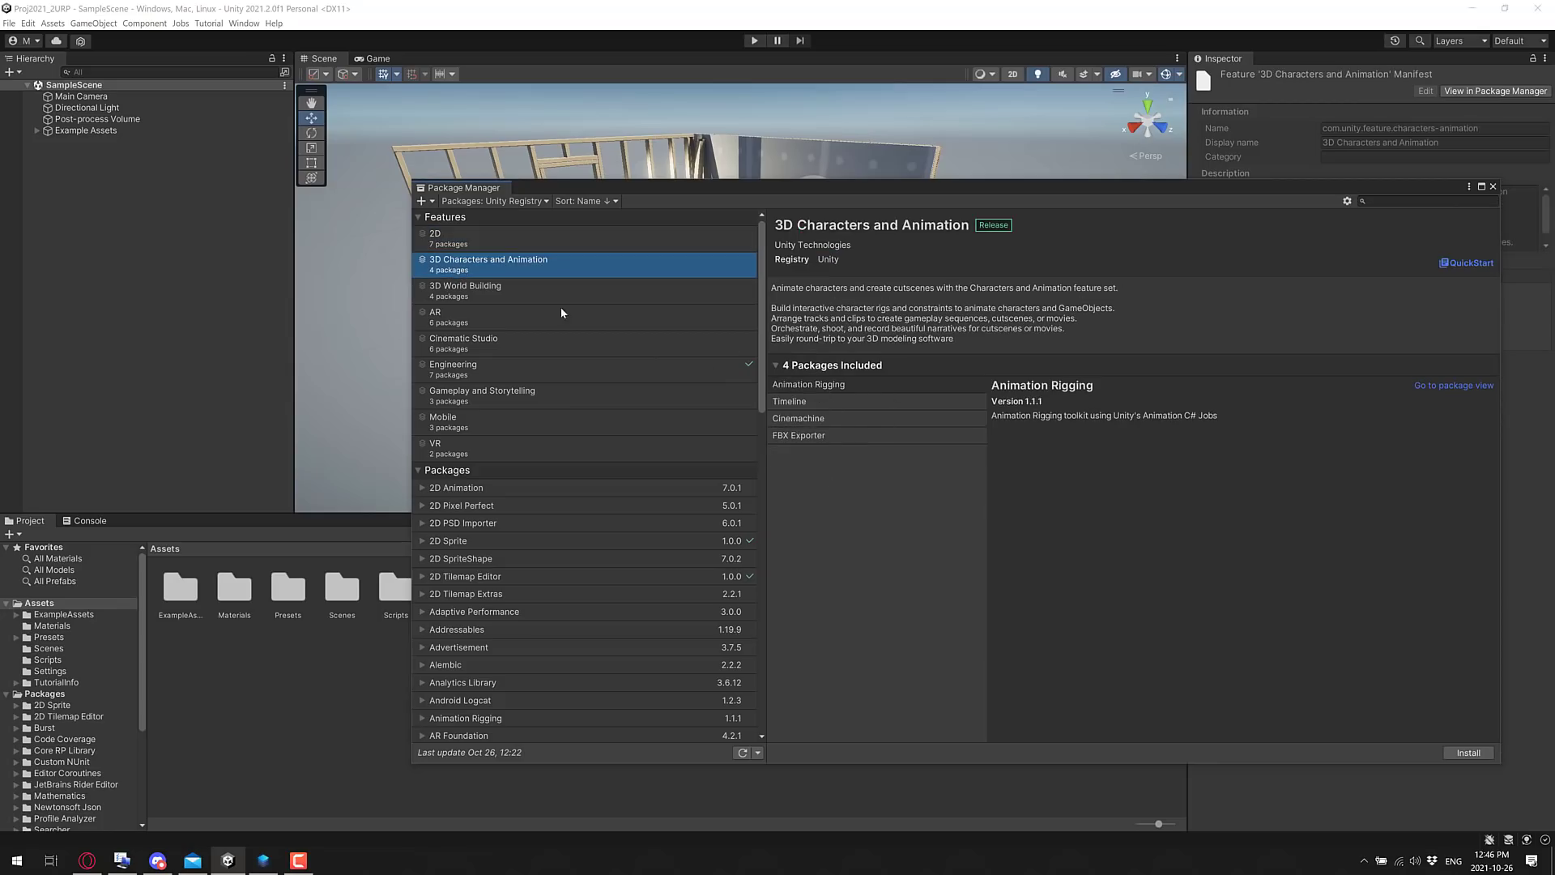
click(474, 324)
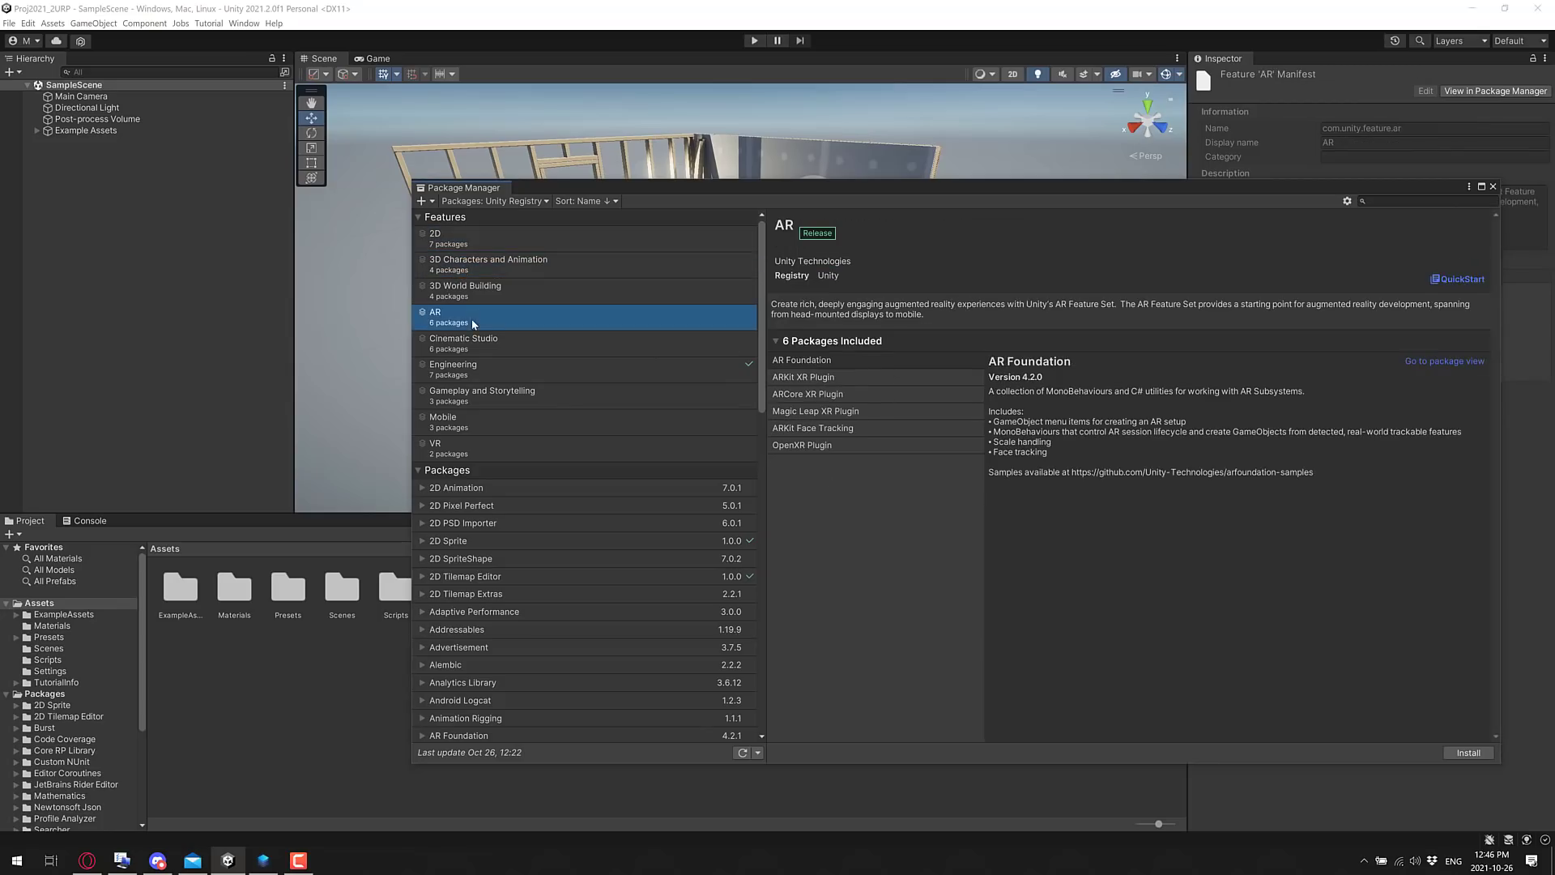
click(504, 445)
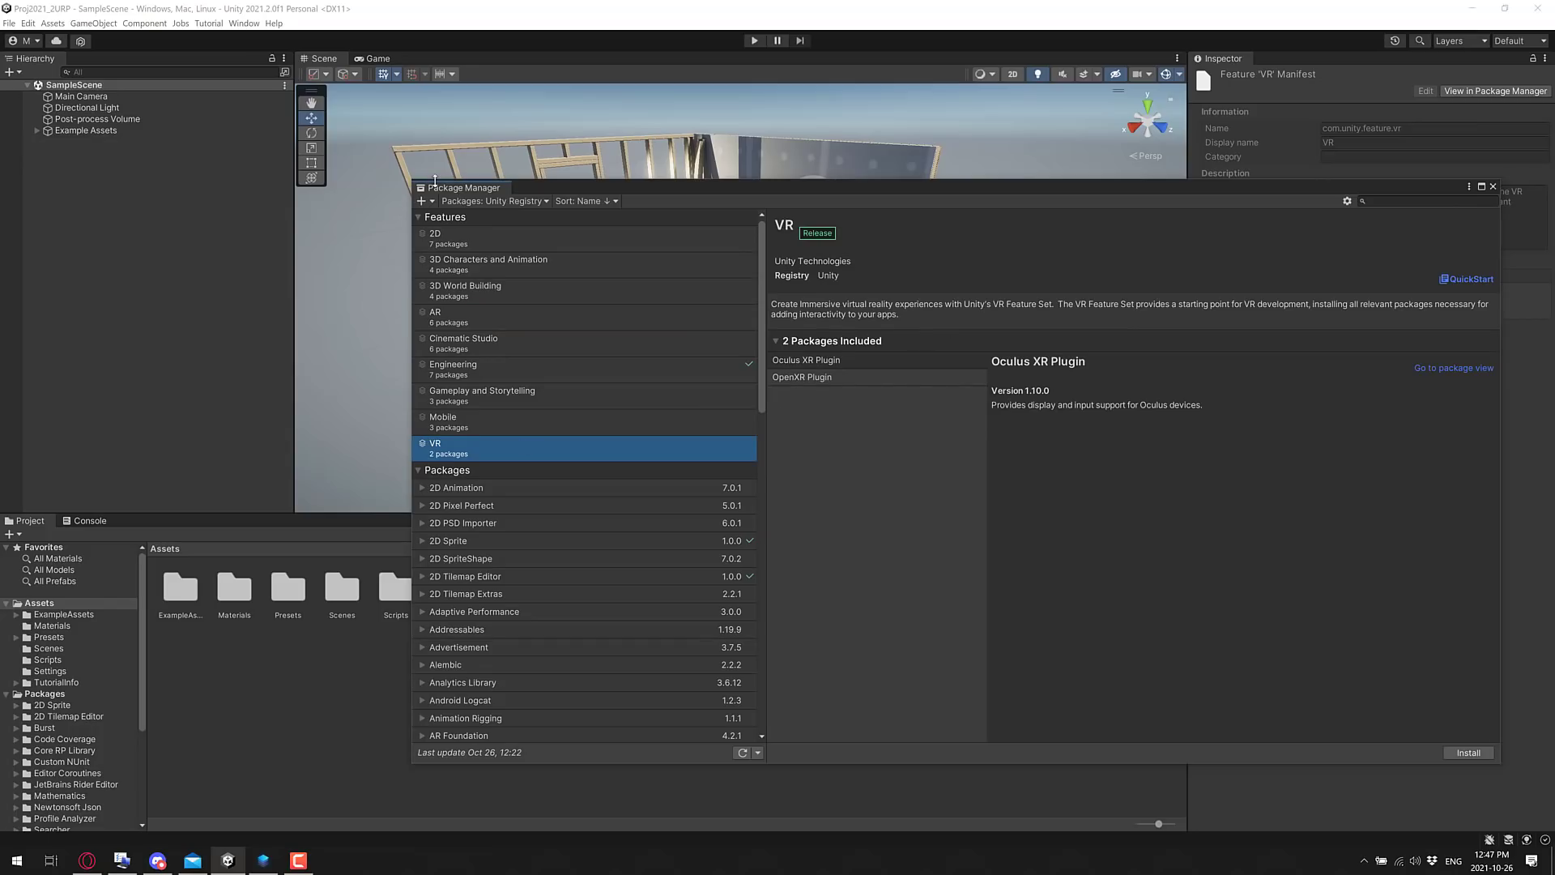
- List the packages that are in the project and close the Package Manager
click(503, 201)
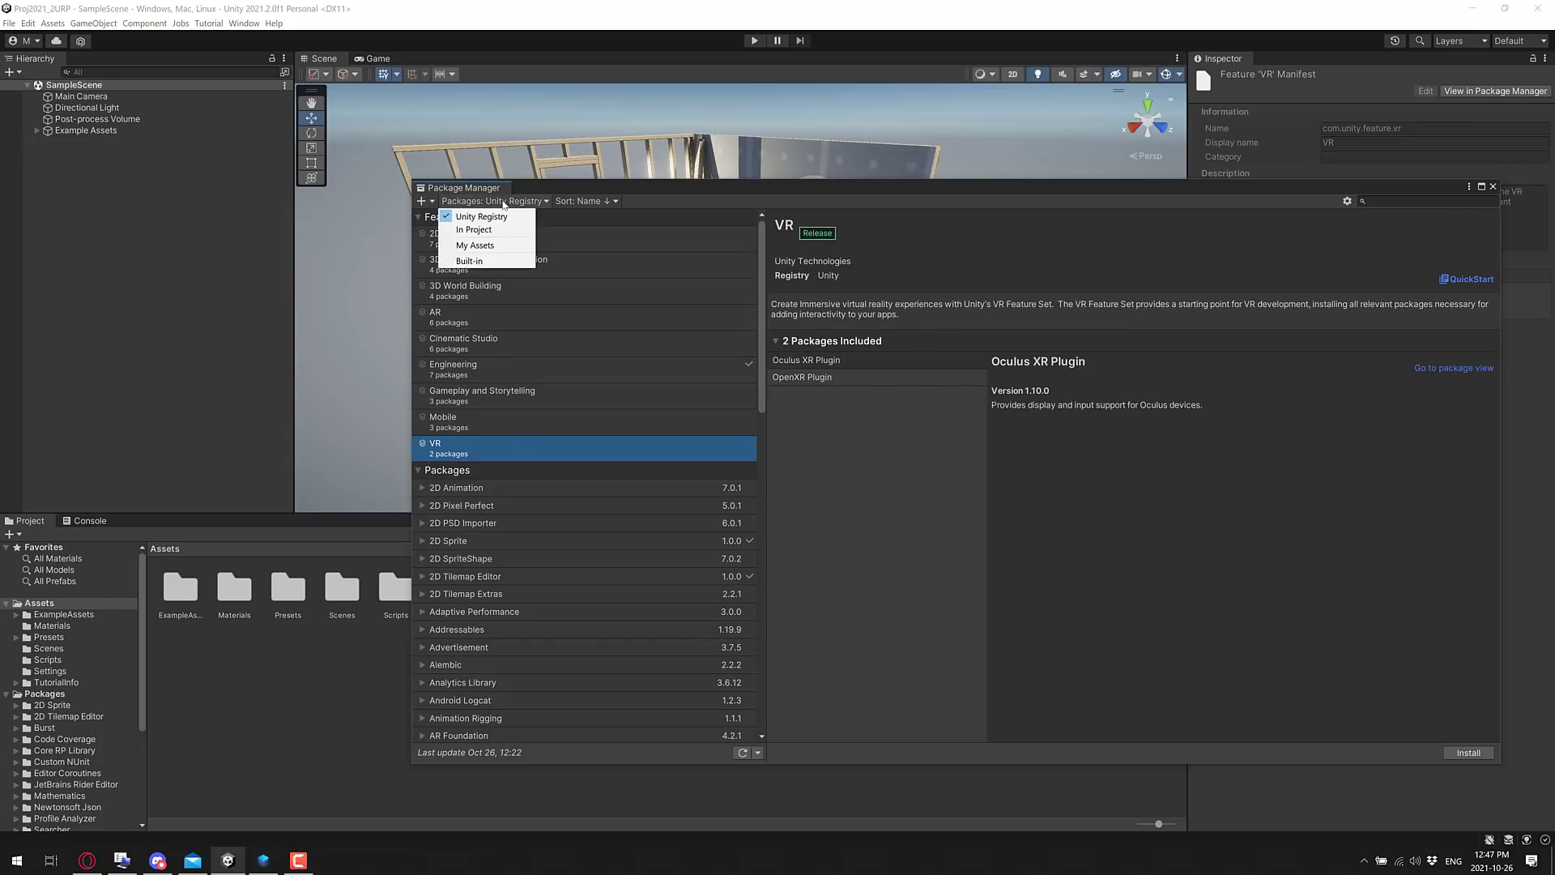
click(484, 230)
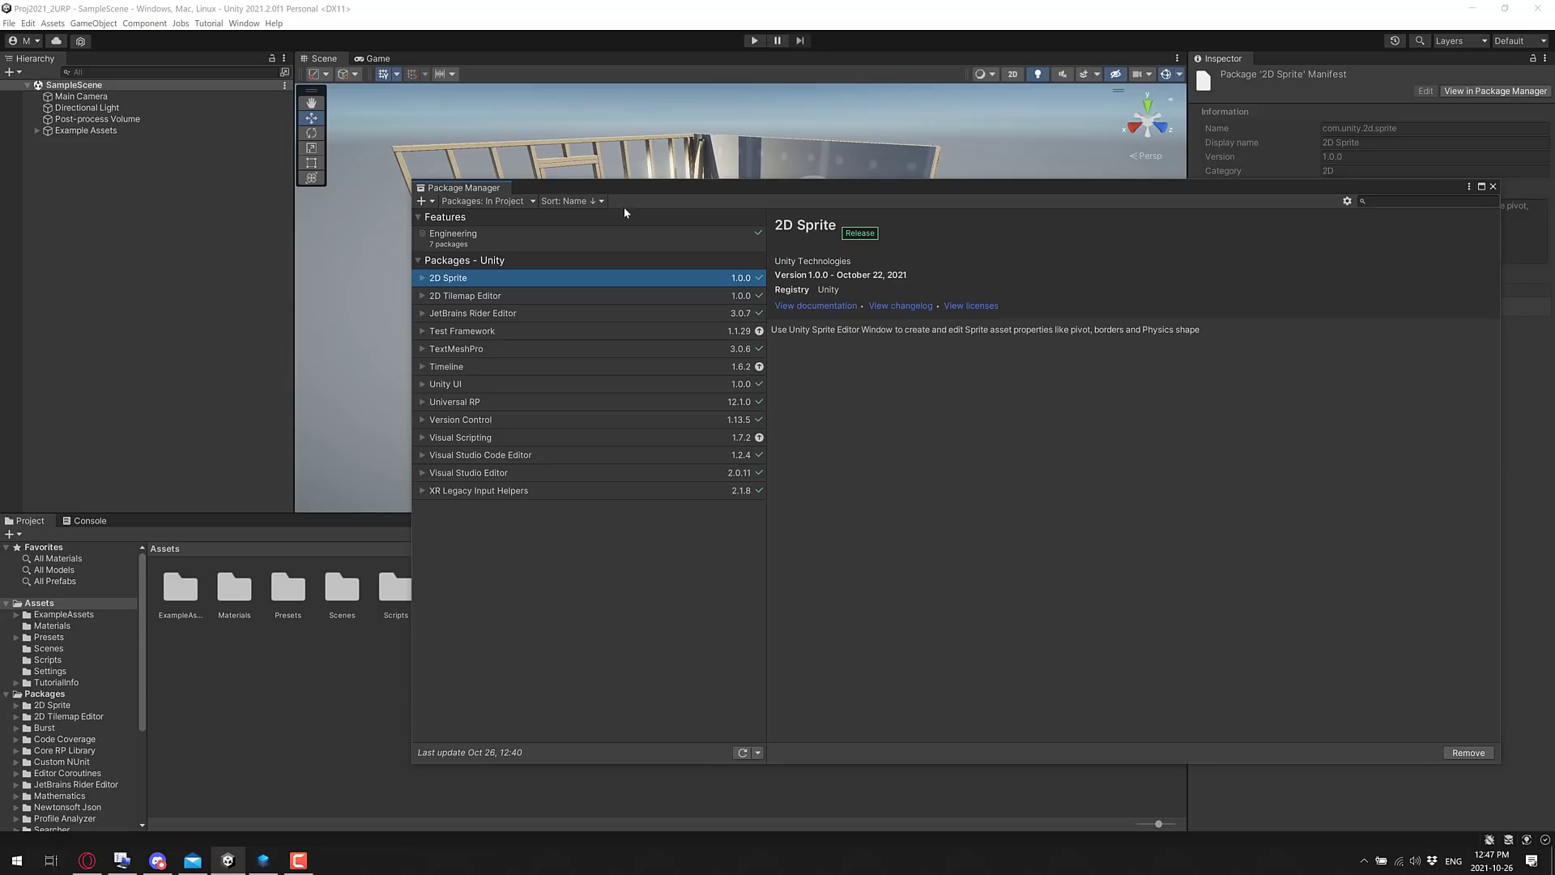
click(1492, 186)
- Open the UI Toolkit Samples window and place it over the Scene view
click(244, 23)
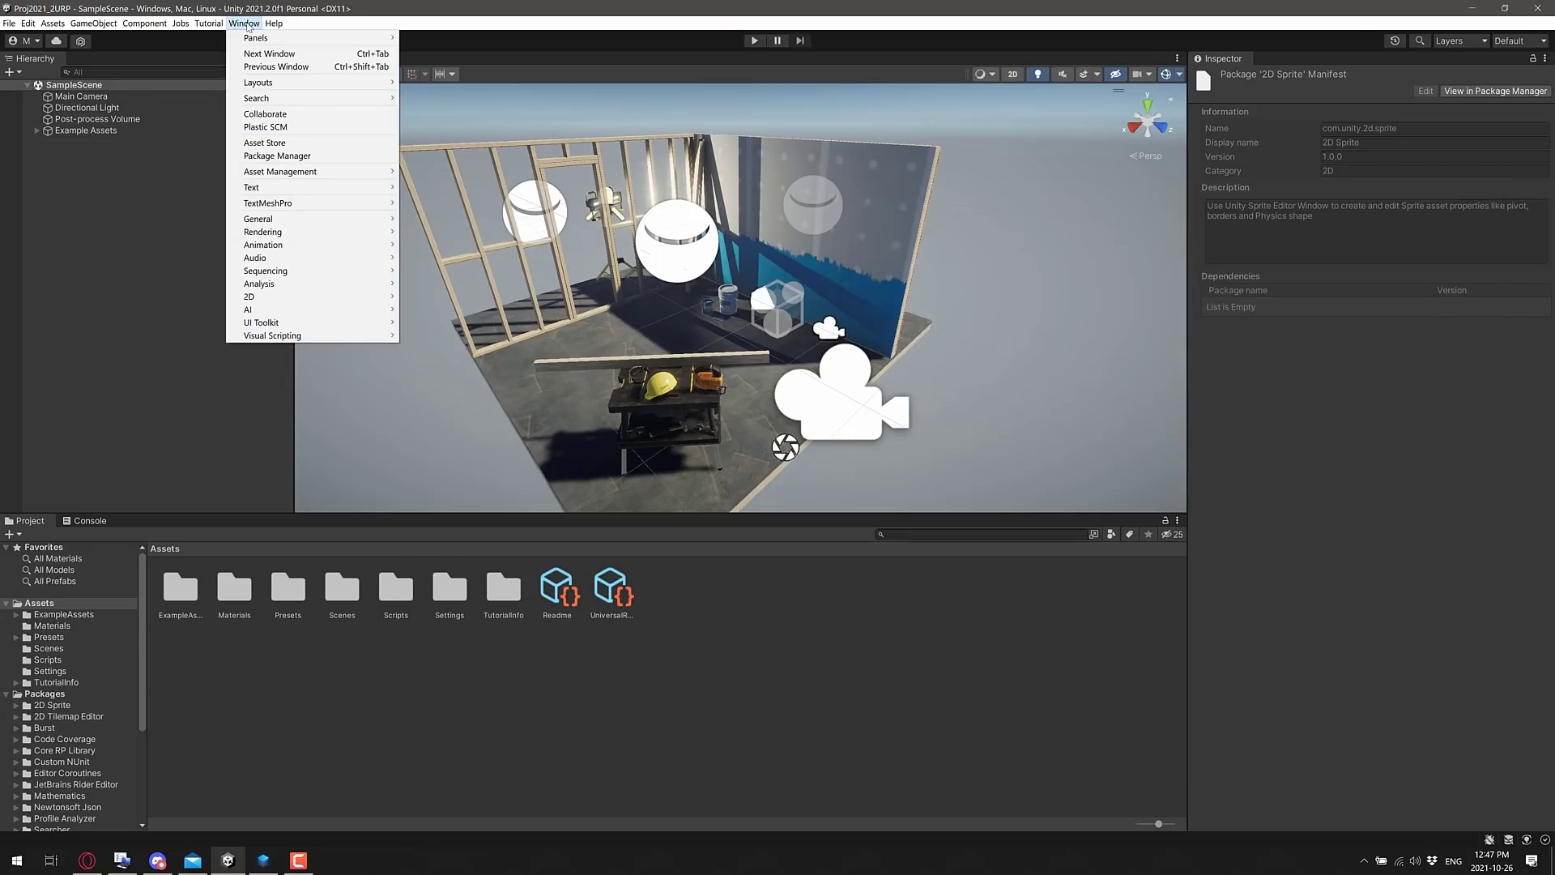
mouse_move(271, 326)
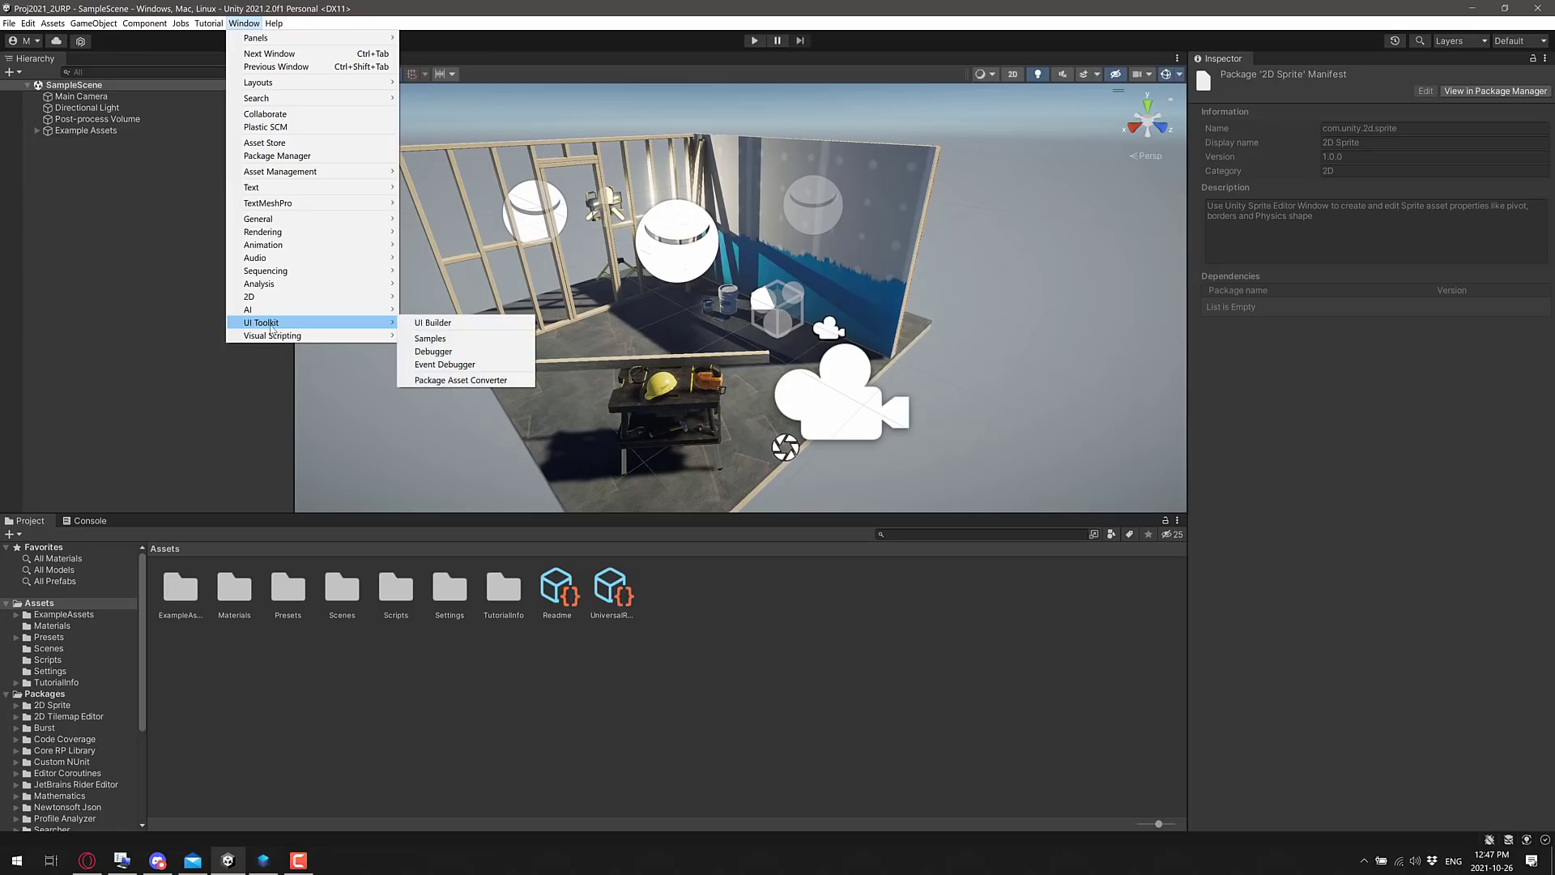
click(438, 338)
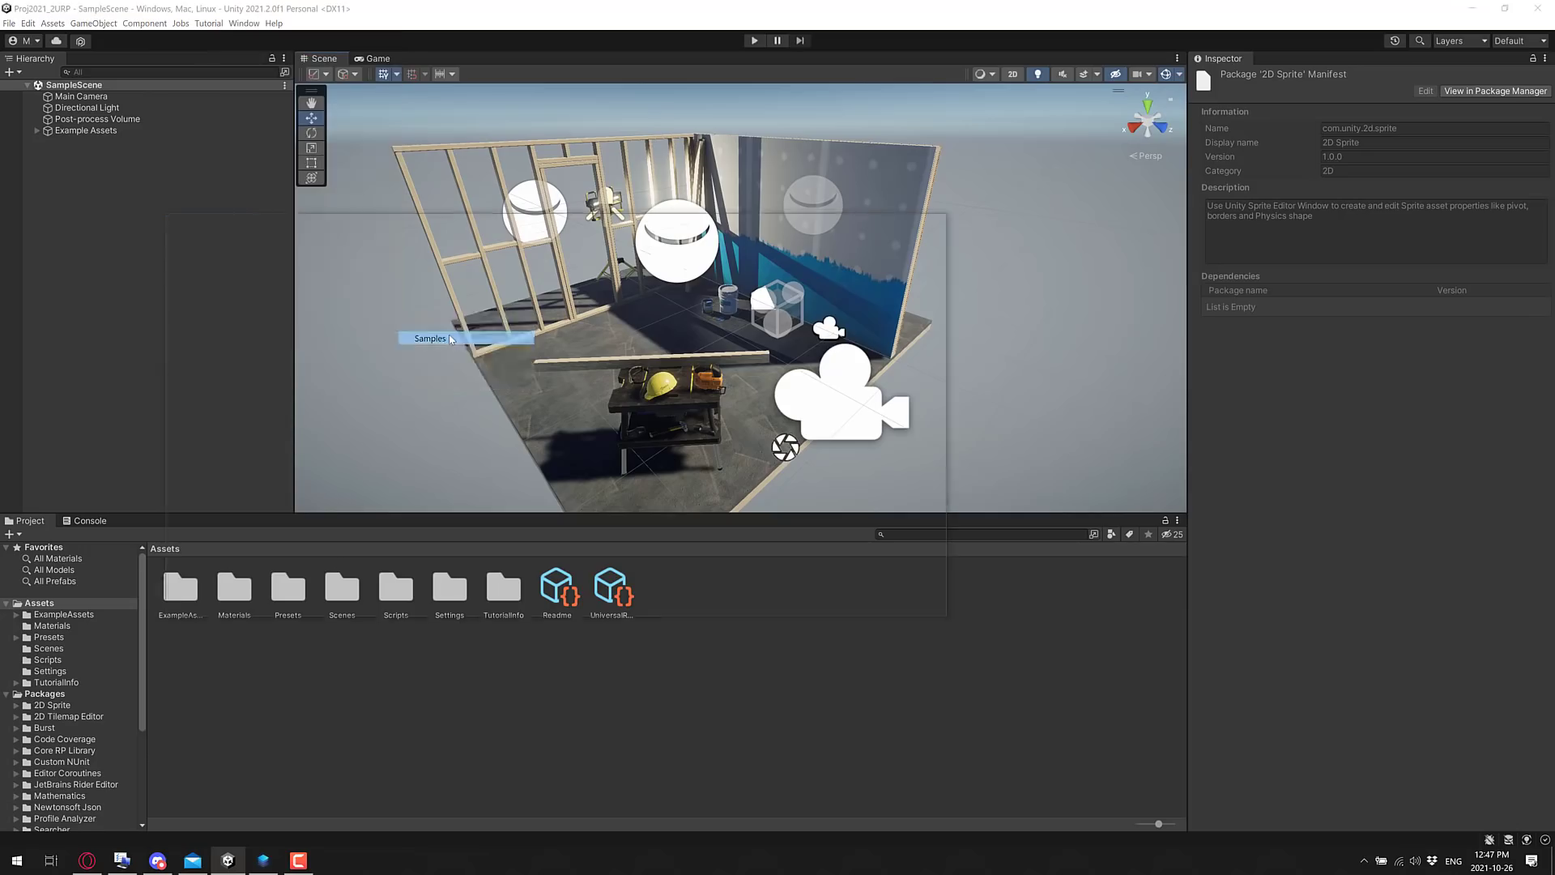
drag(619, 221, 771, 127)
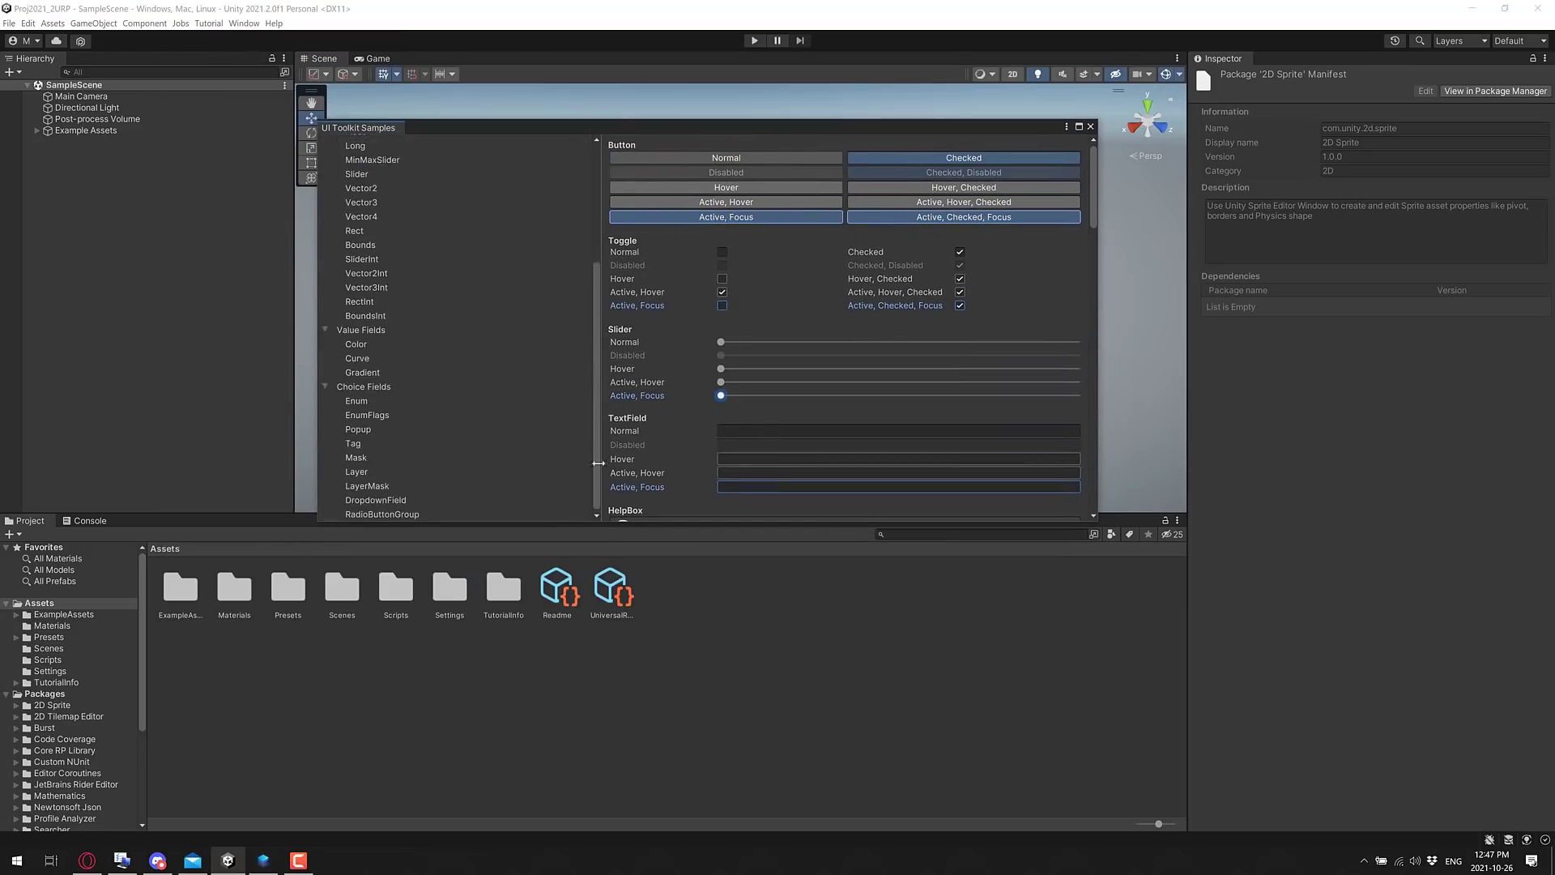
- Browse the UI Toolkit samples for Button, Text Field, Object Field and the Vector2 numeric field
click(381, 170)
click(377, 155)
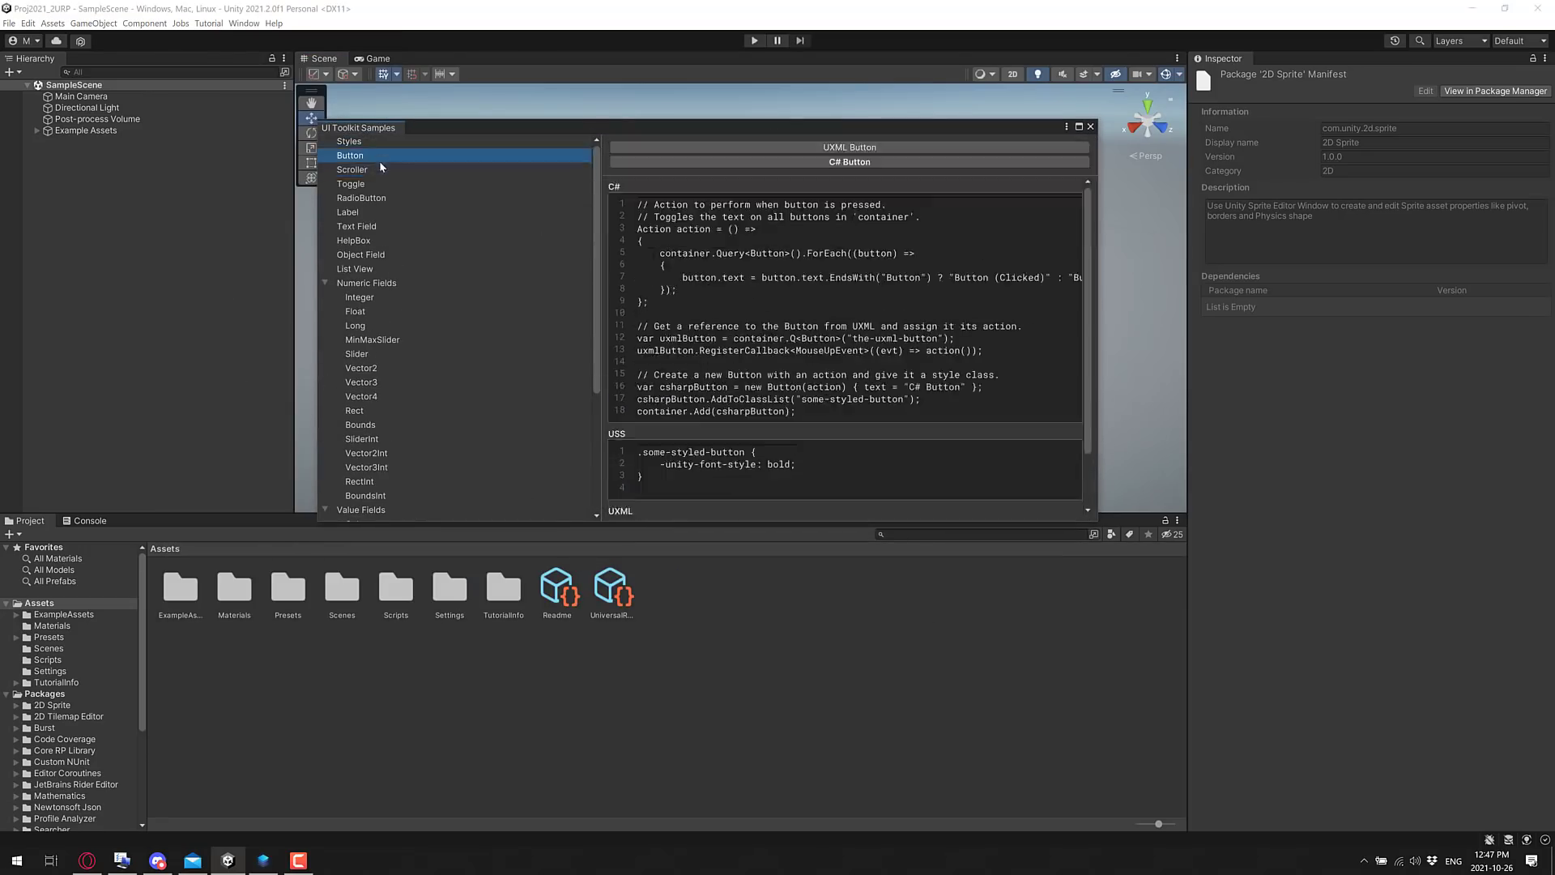
click(379, 226)
click(382, 254)
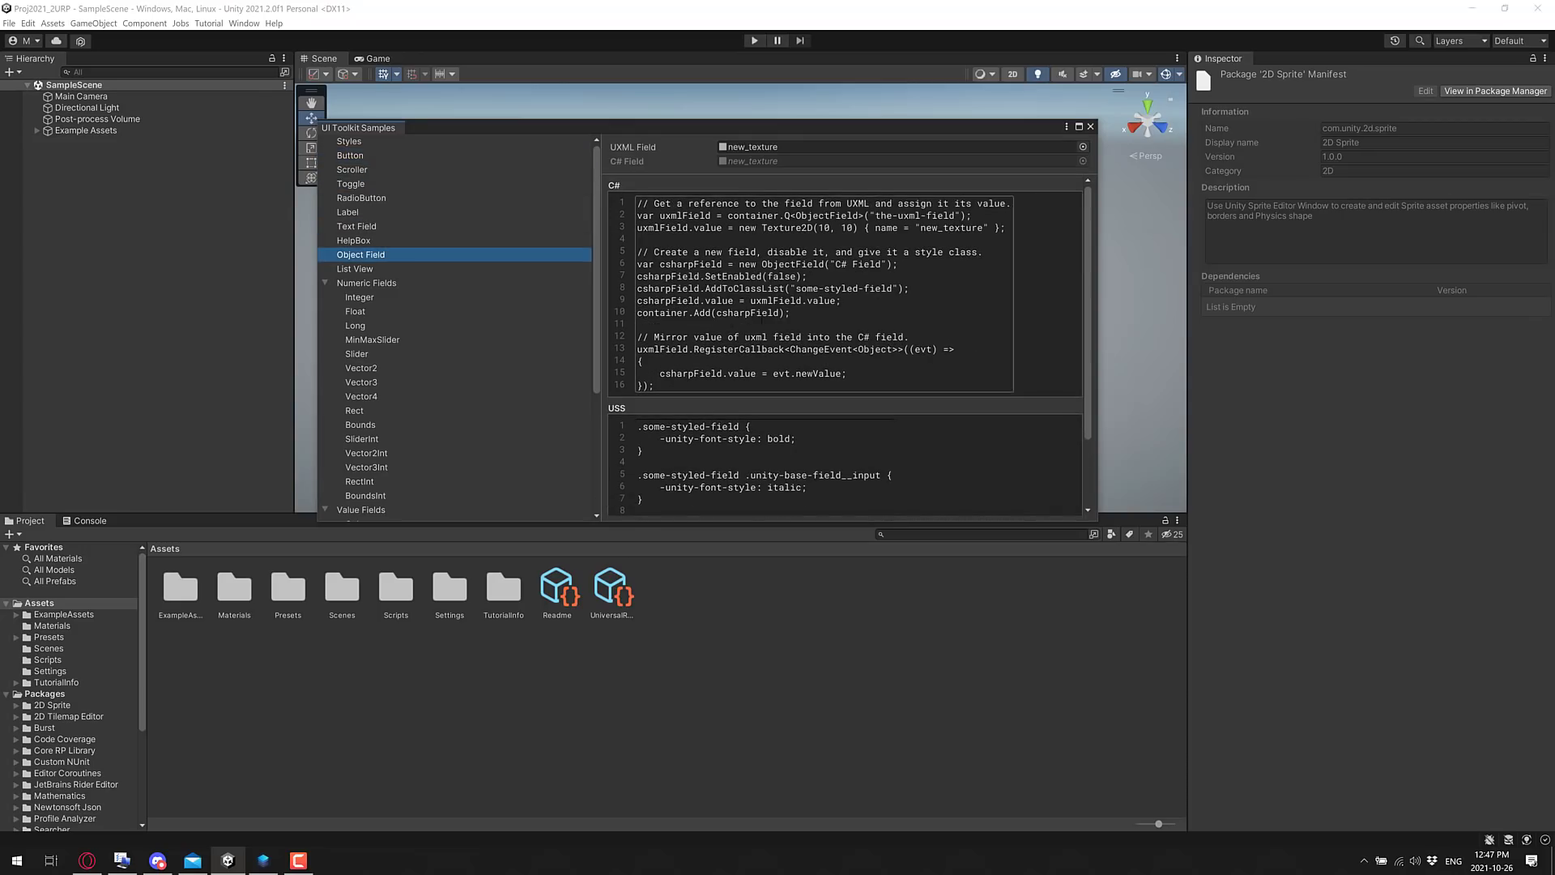
scroll(770, 324, down, 2)
scroll(769, 324, up, 2)
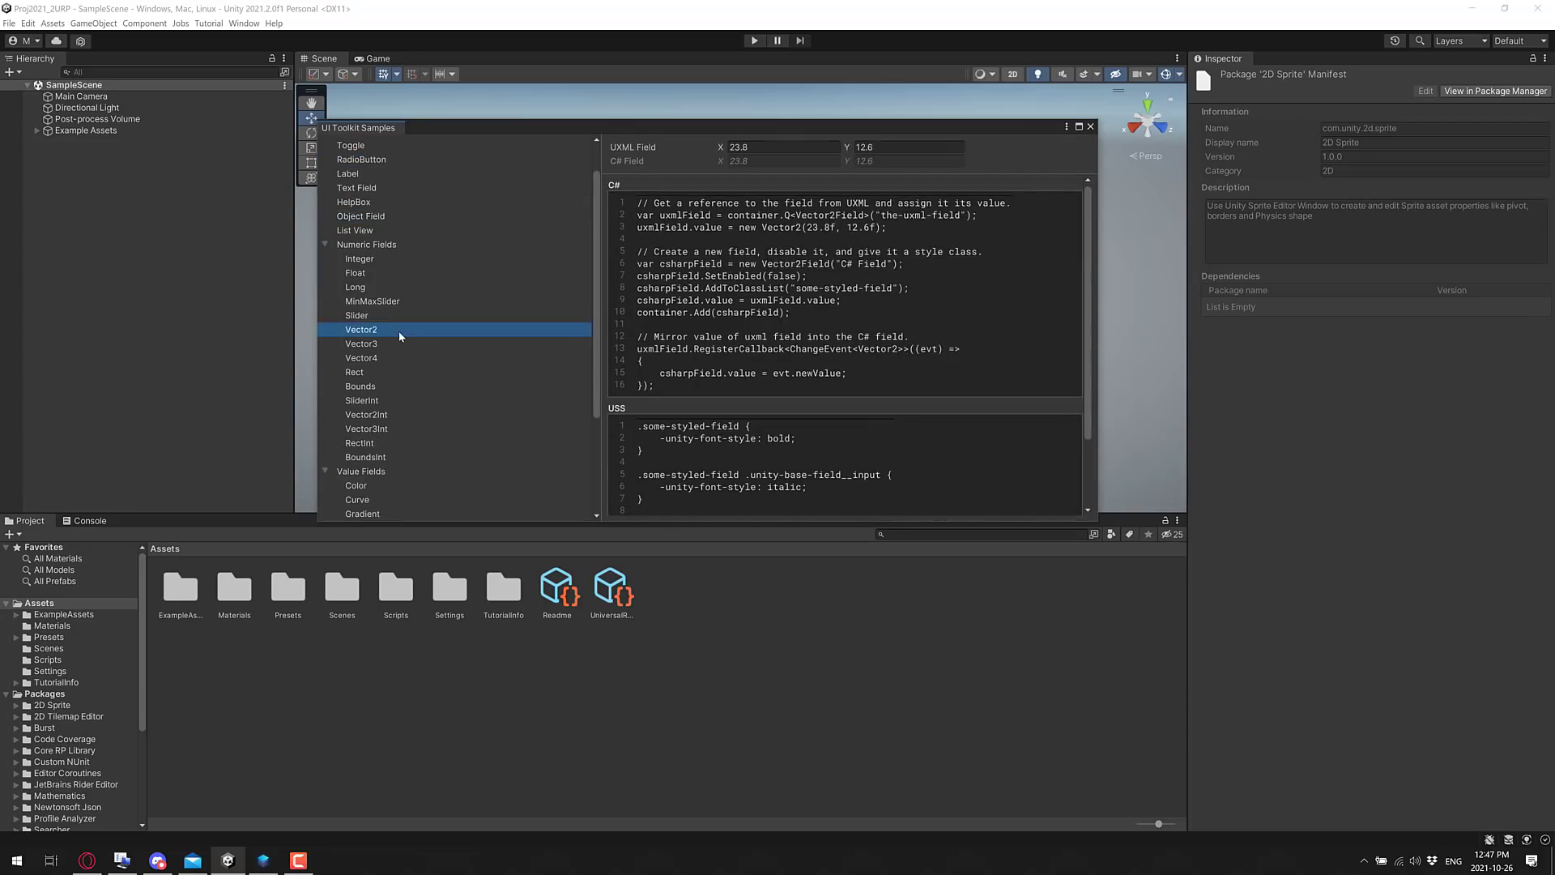
click(399, 328)
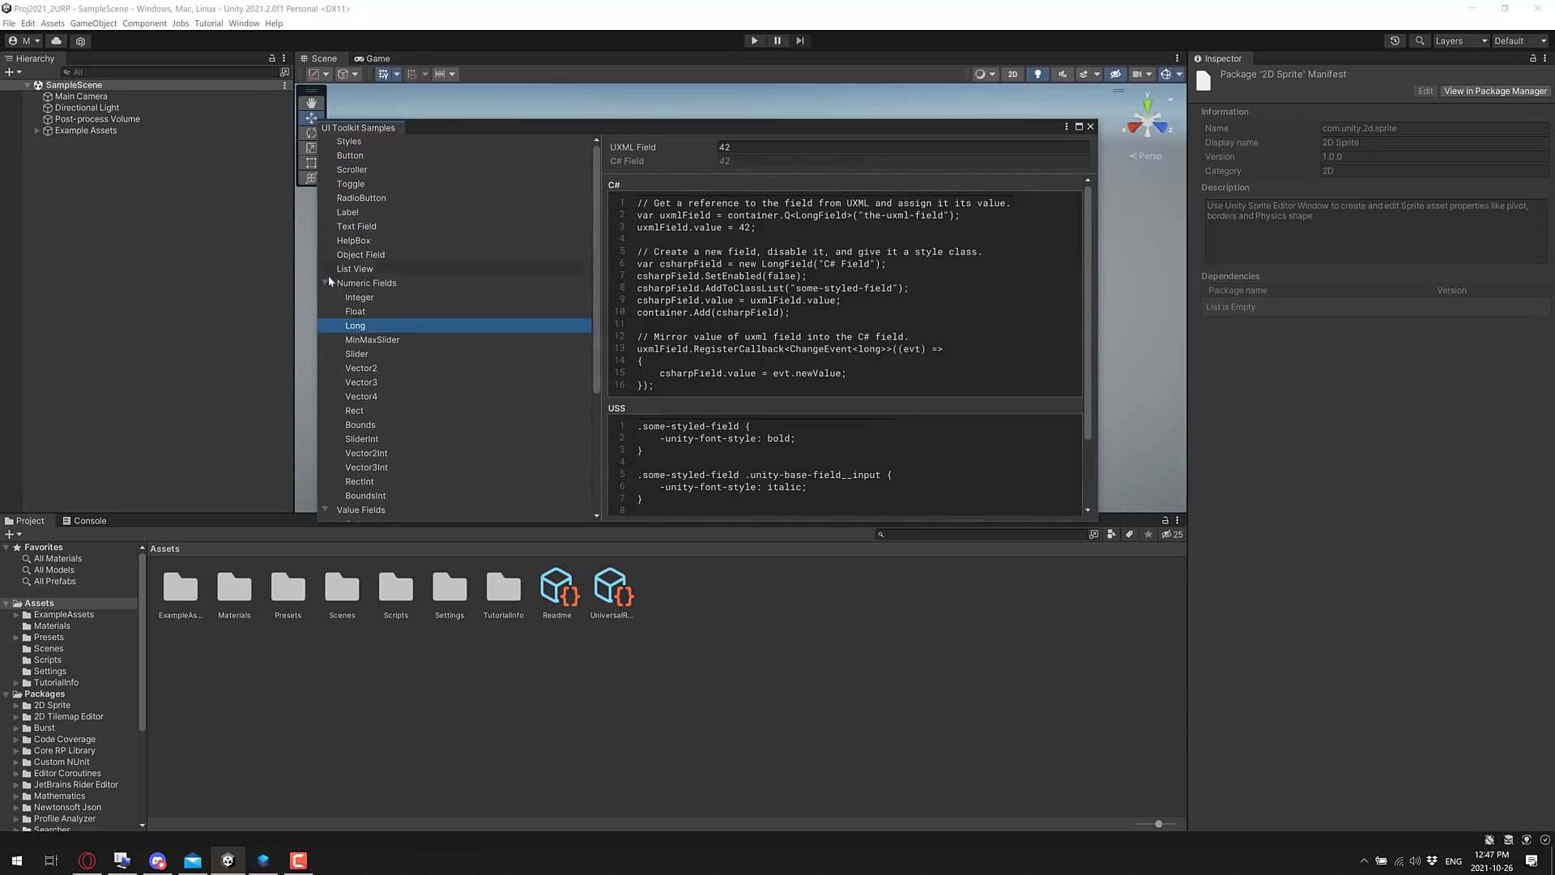
- Try out the Button sample, read its C#, USS and UXML code, and view the SliderInt sample
click(349, 156)
click(871, 147)
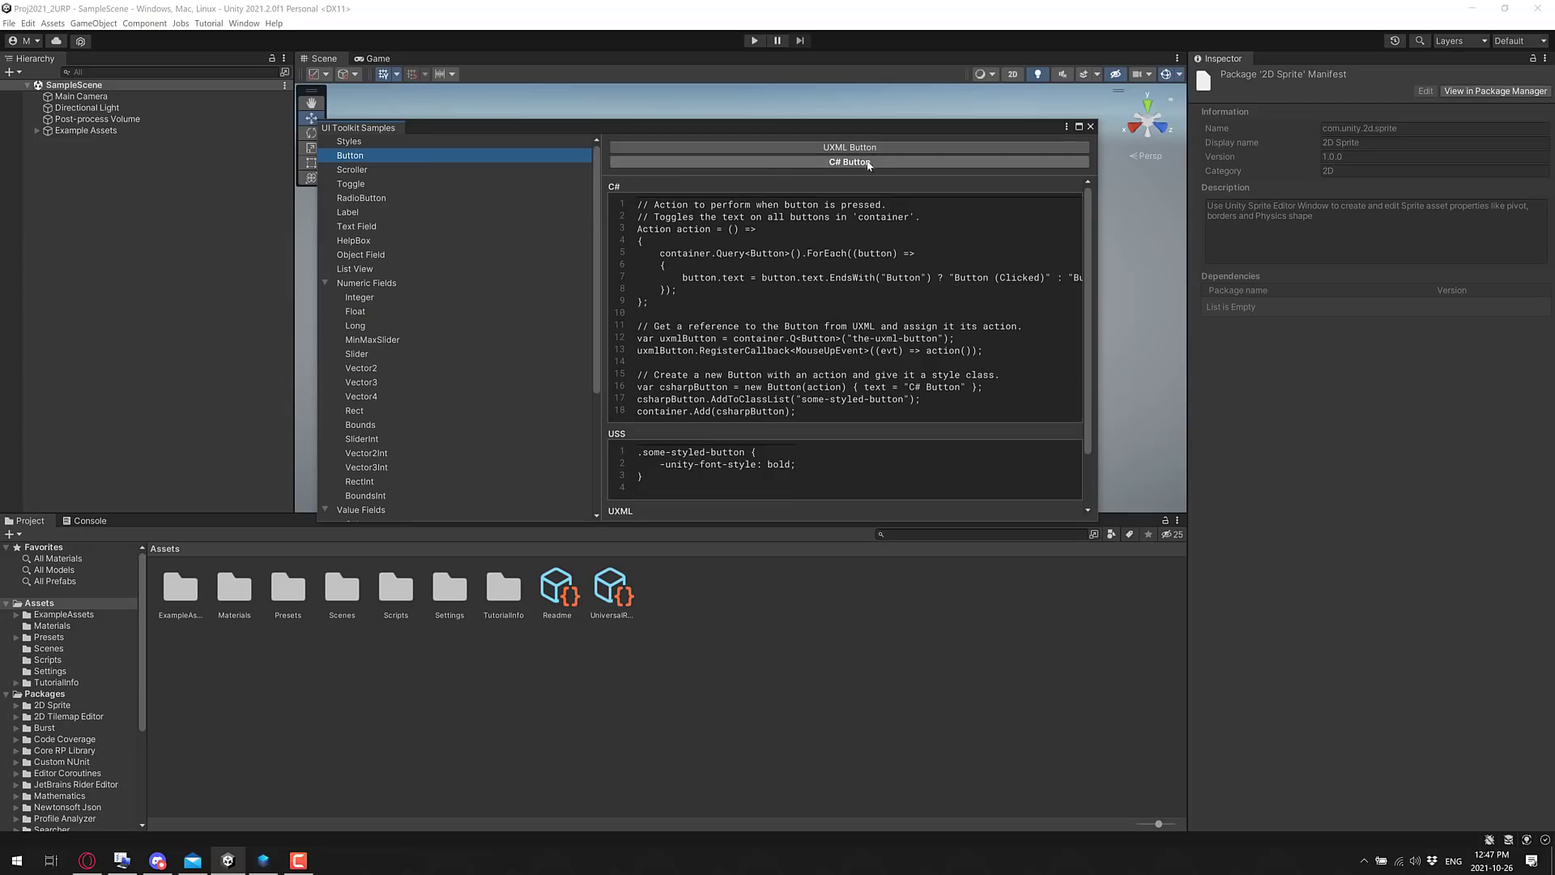
scroll(855, 310, down, 1)
scroll(855, 310, up, 1)
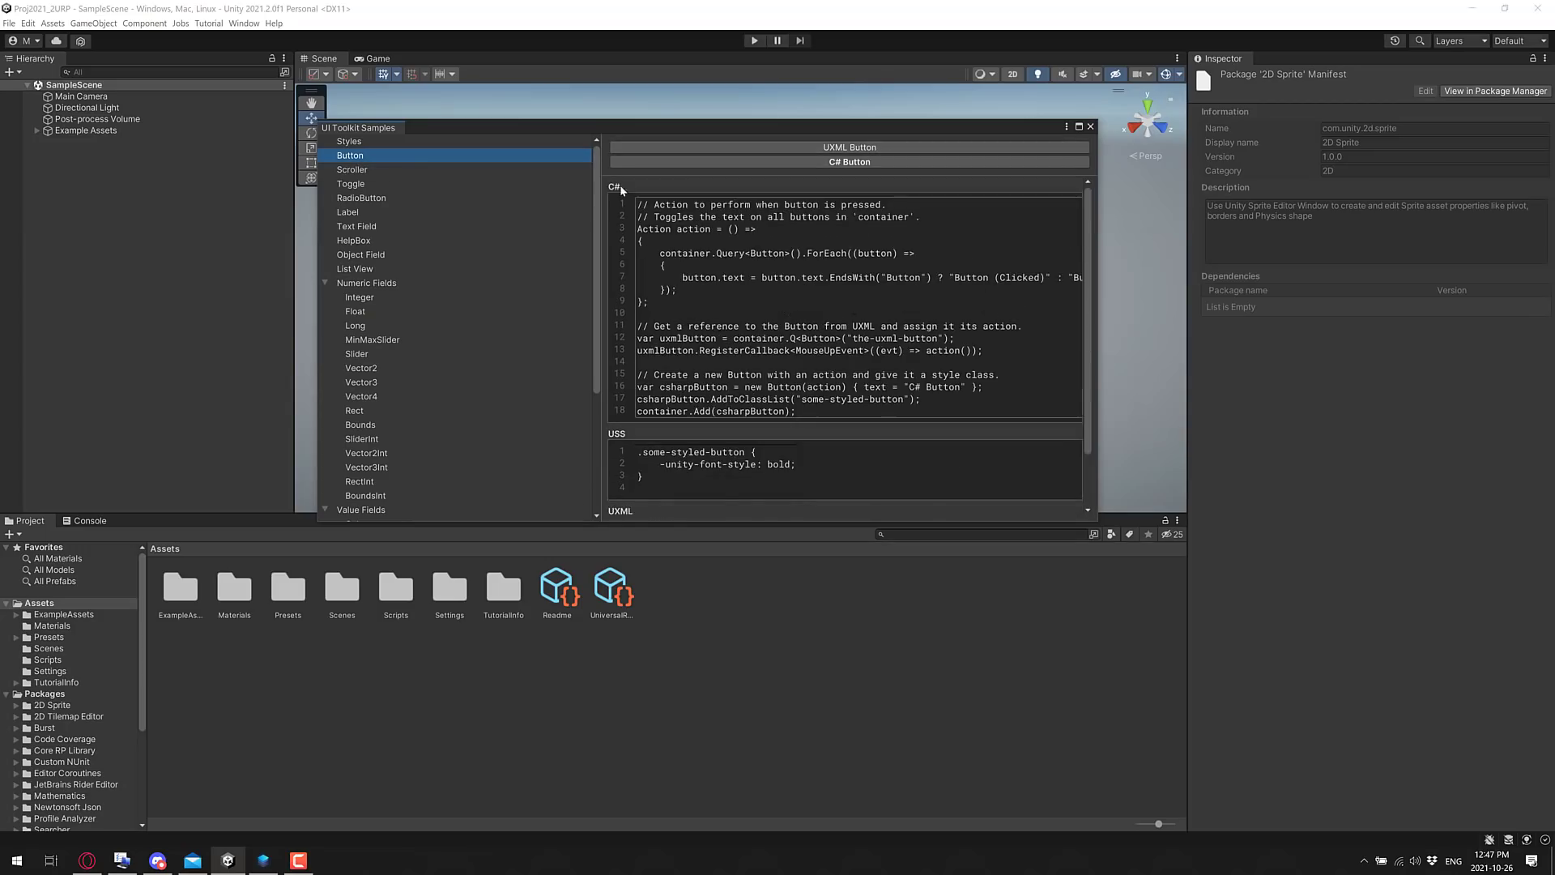
click(416, 438)
scroll(415, 429, down, 3)
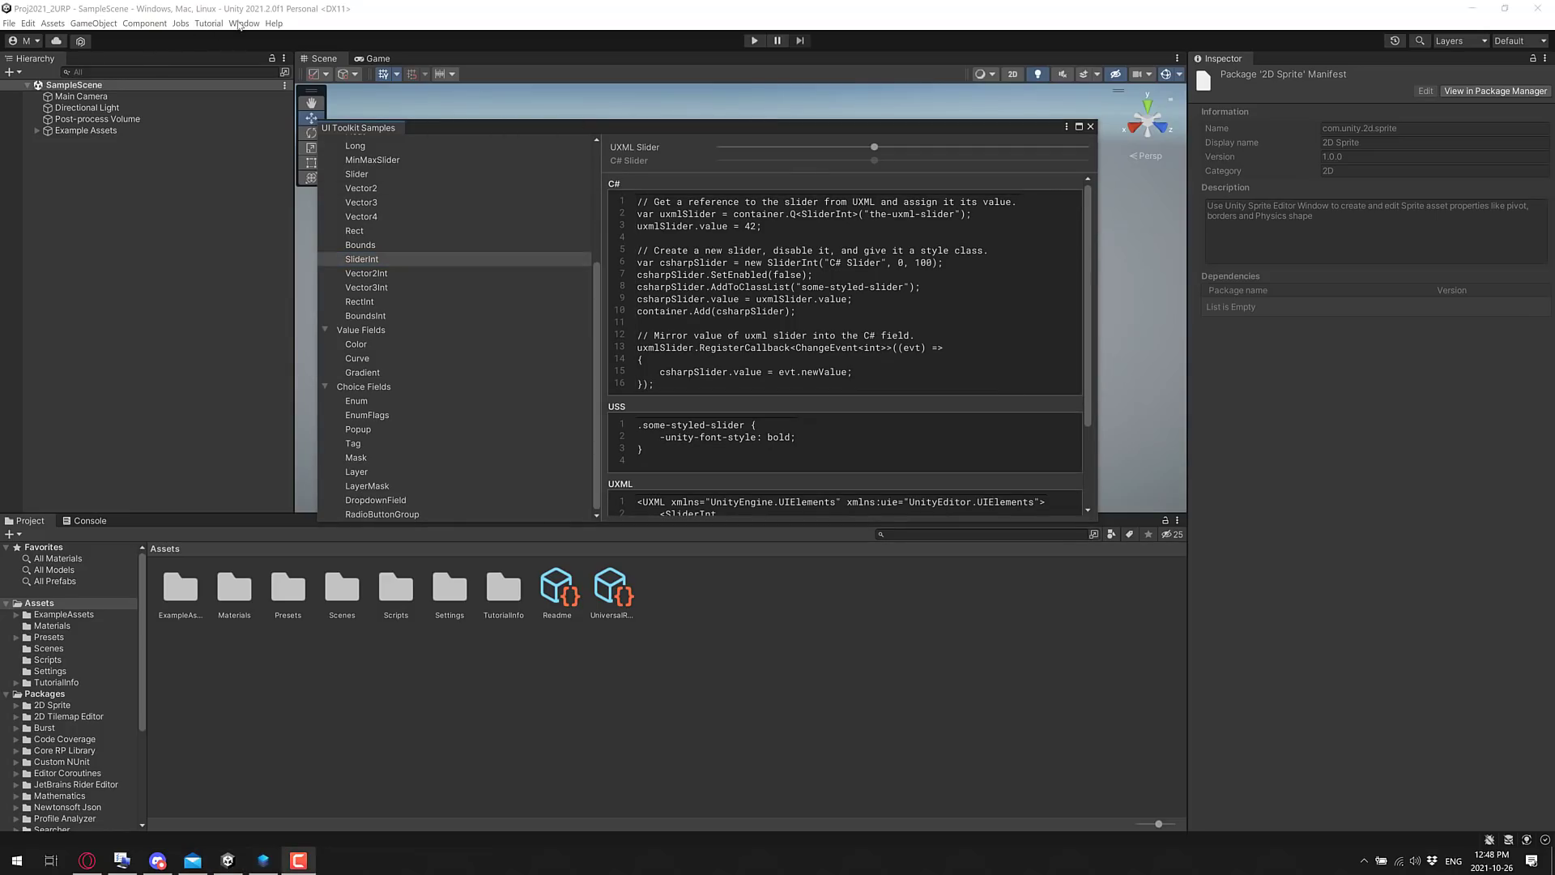
- Open the UI Builder from the UI Toolkit tools
click(247, 45)
click(244, 23)
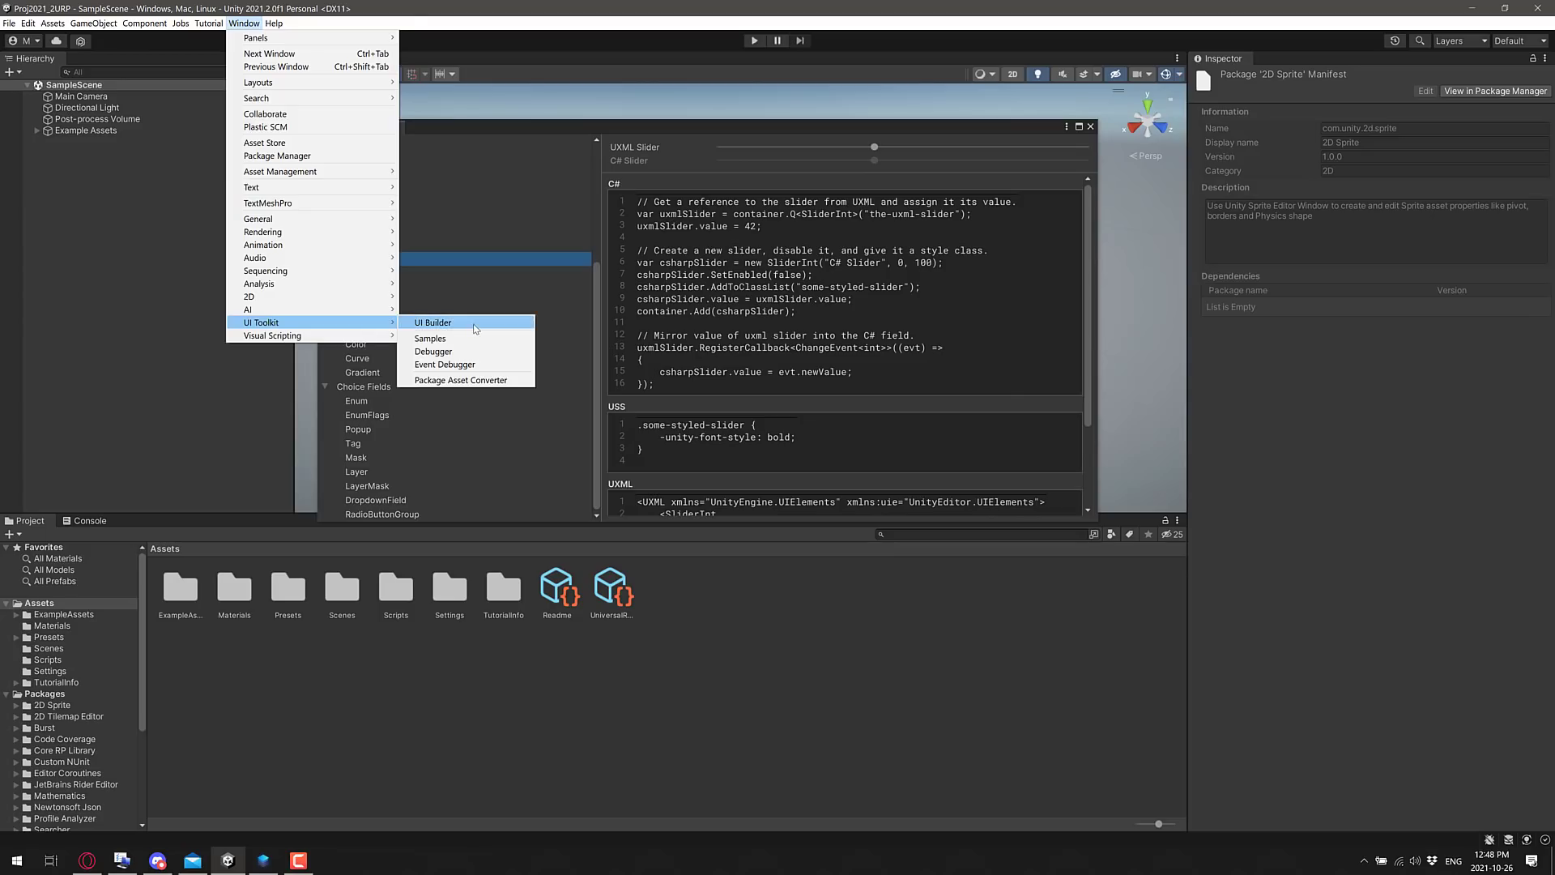
click(475, 324)
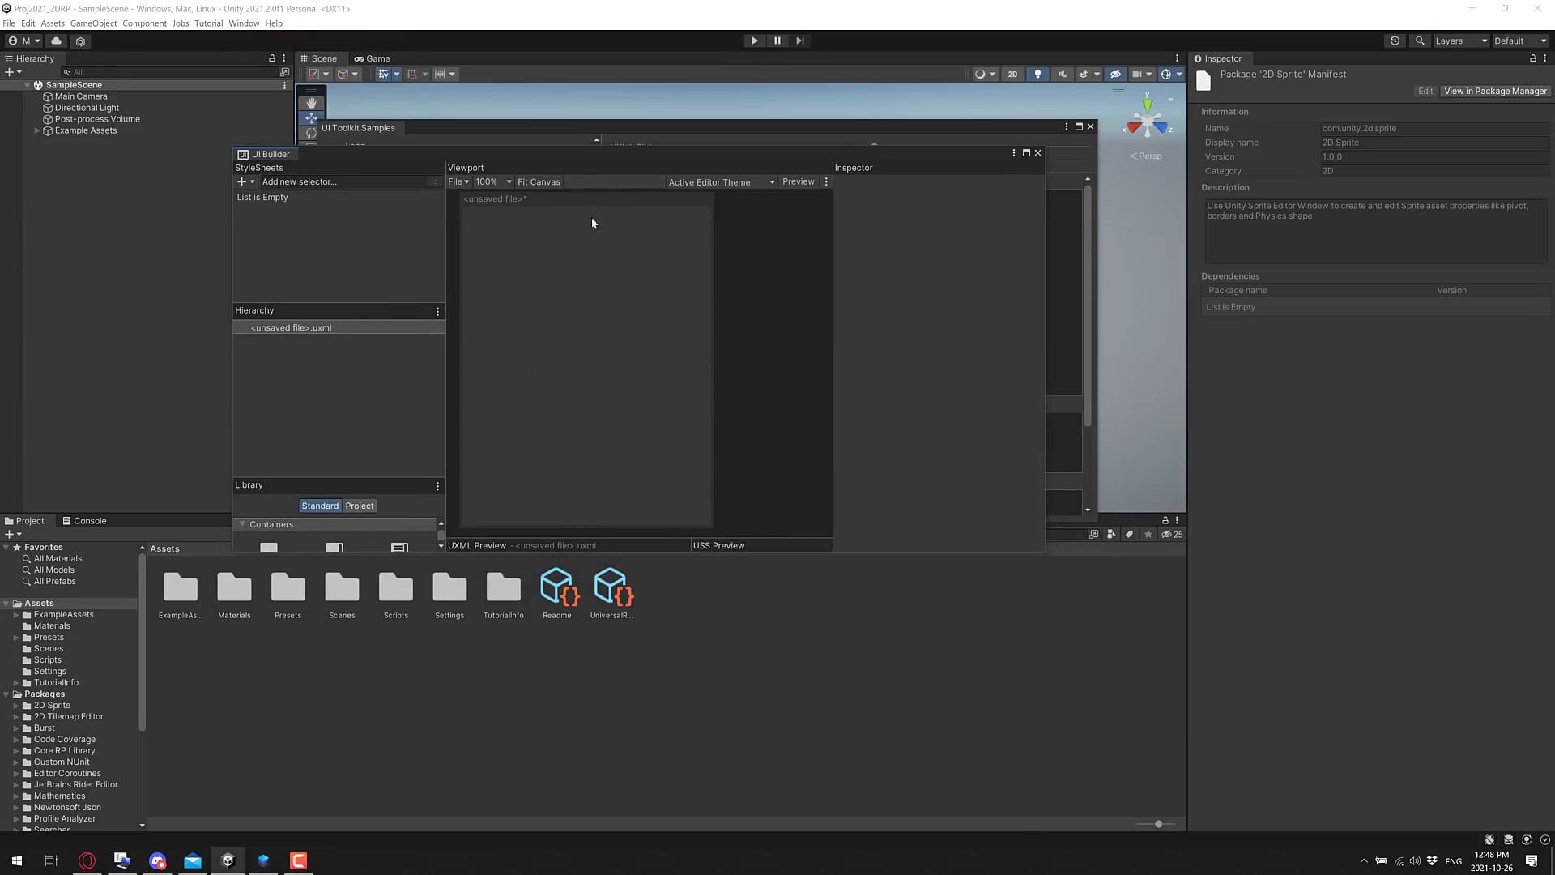
- Preview the canvas in the Light and Dark Editor Themes and return it to Active Editor Theme
click(766, 183)
click(750, 223)
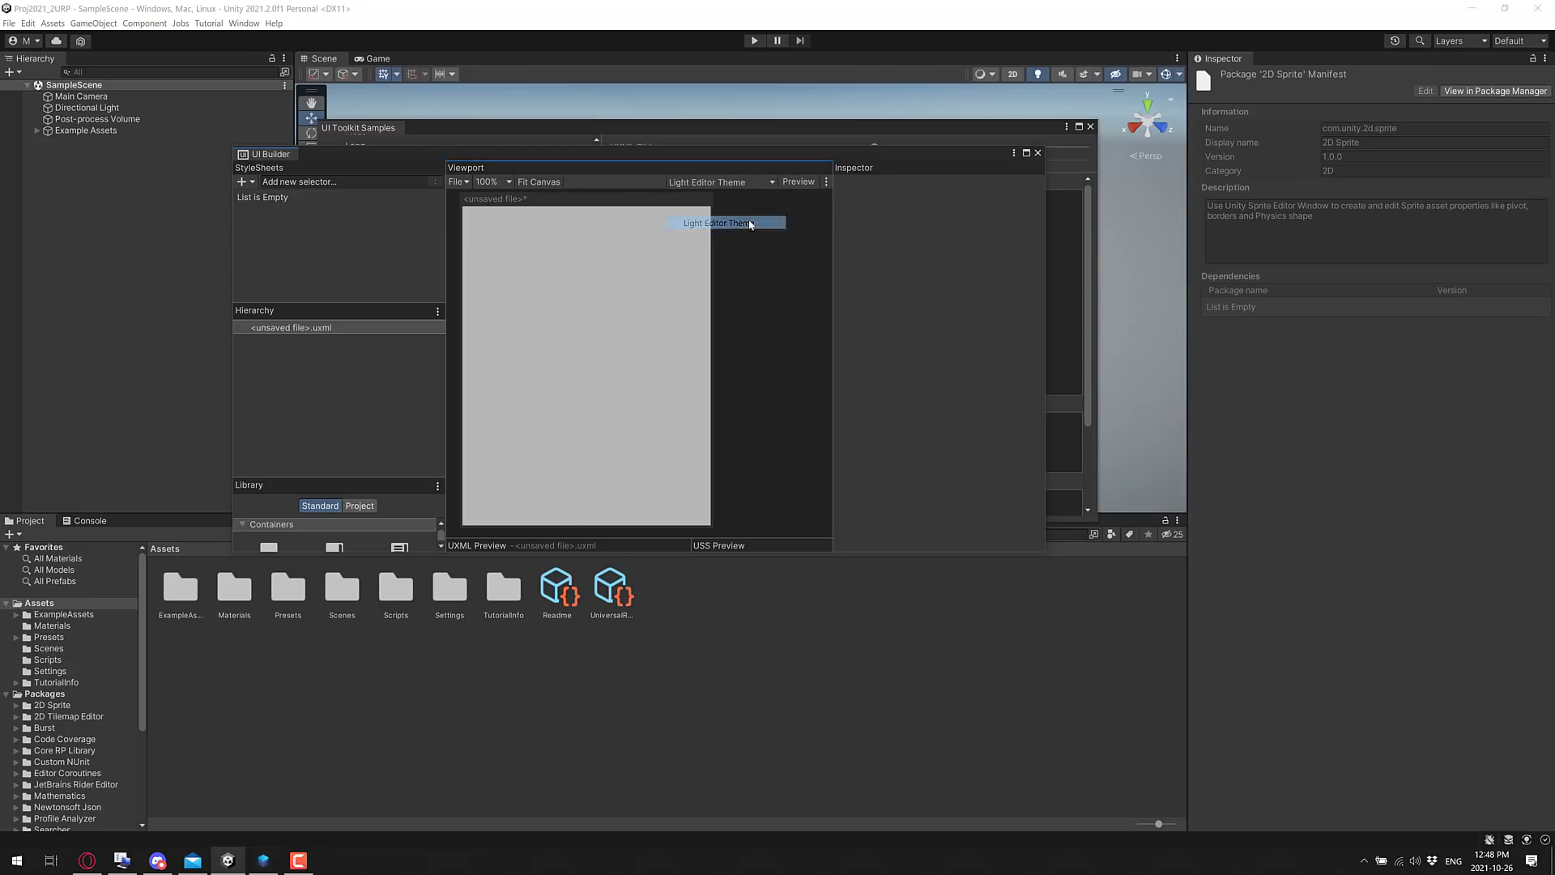
click(722, 182)
click(725, 210)
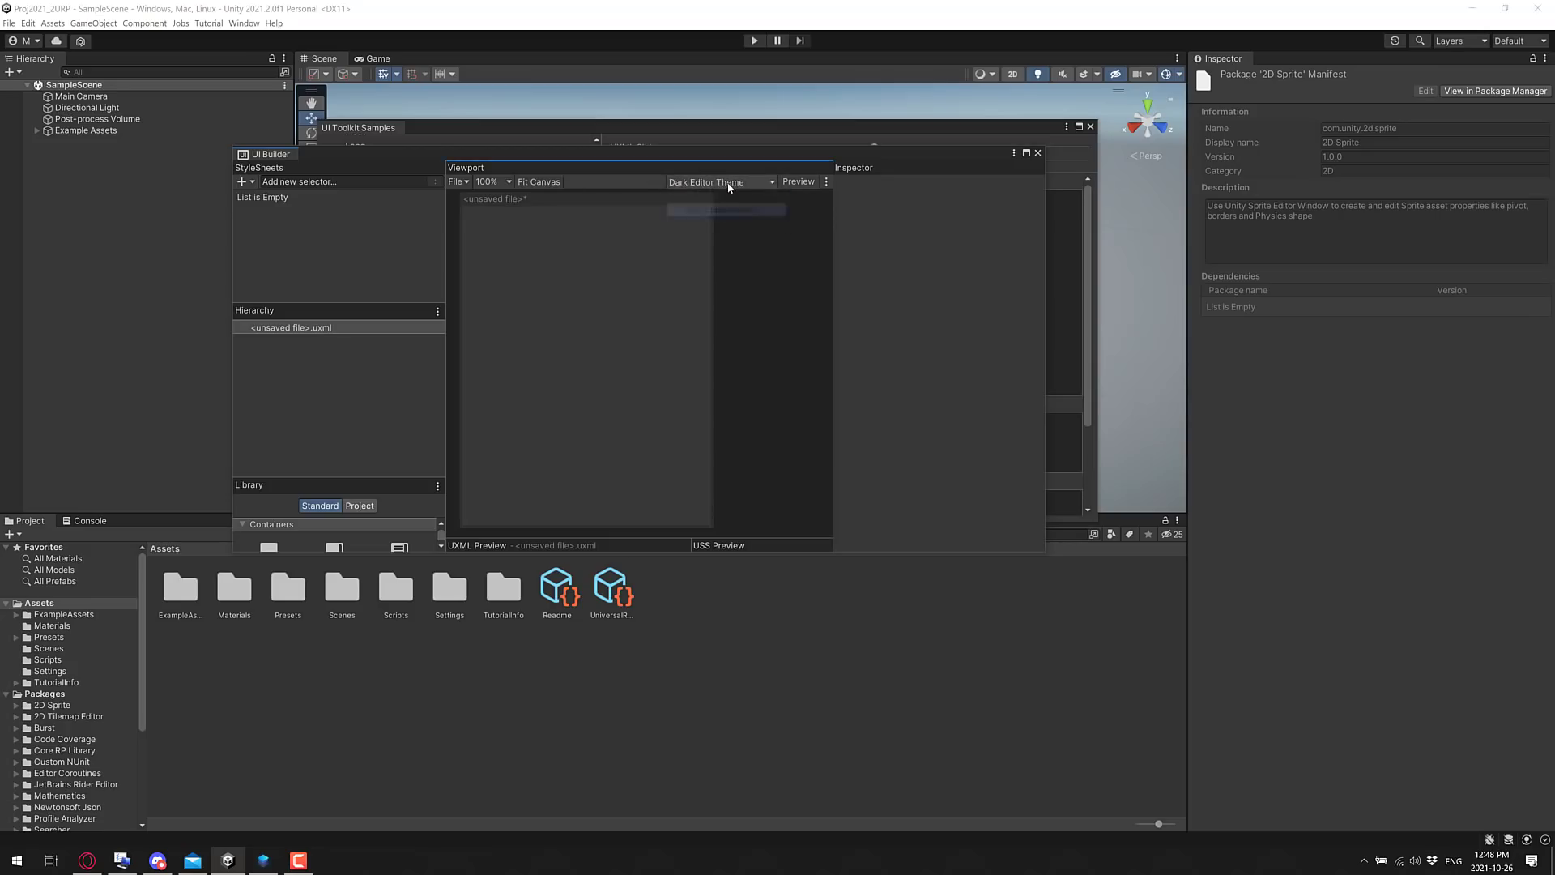
click(729, 183)
click(723, 196)
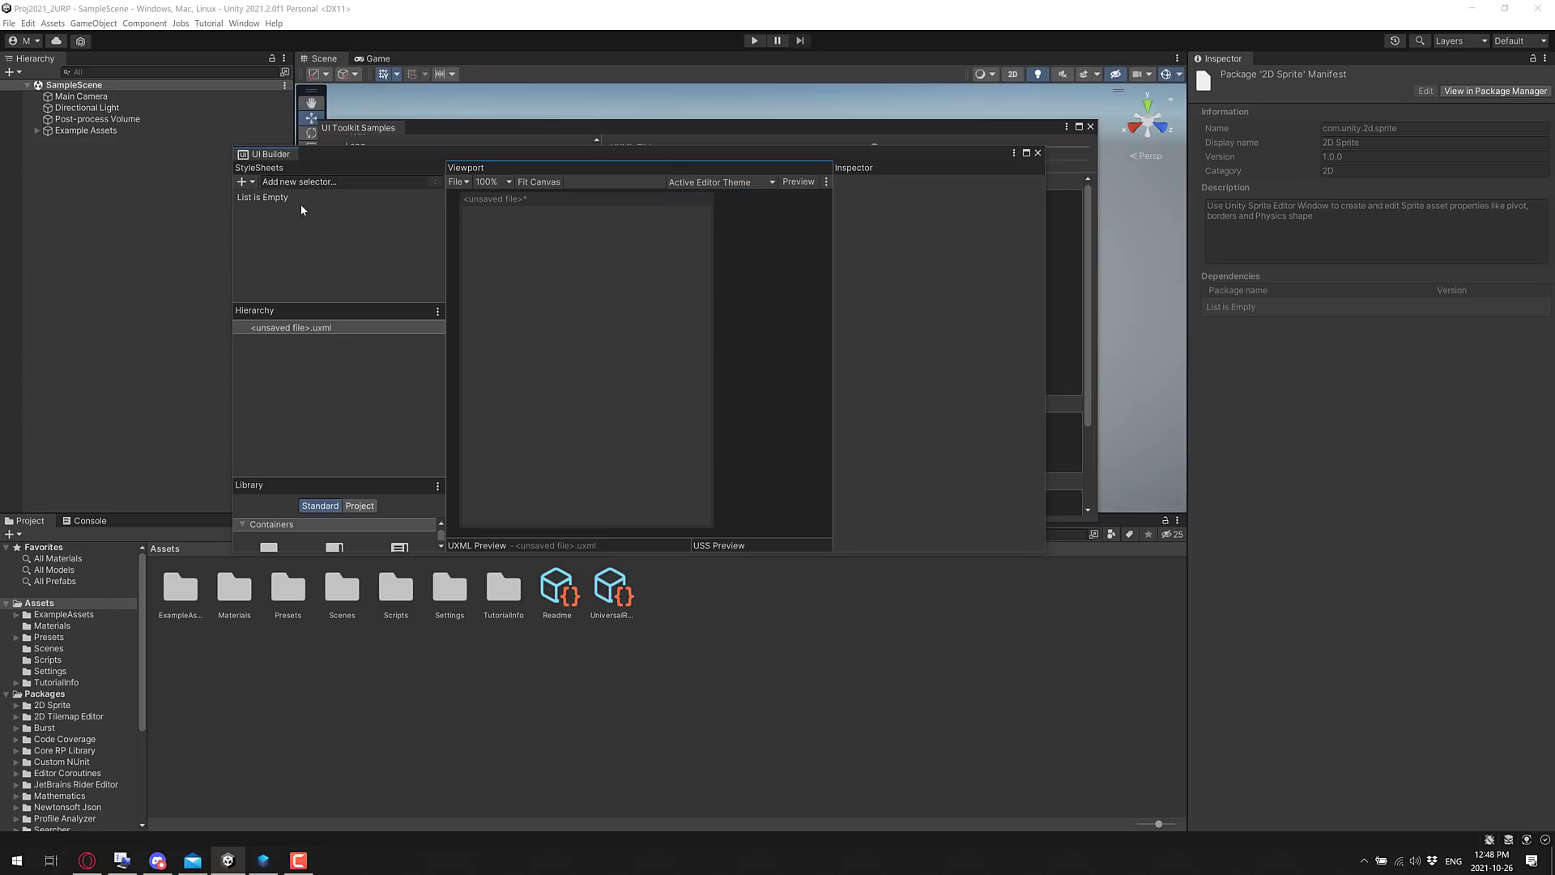
- Enlarge the UI Builder window downward and add a Label control from the library to the canvas
click(243, 182)
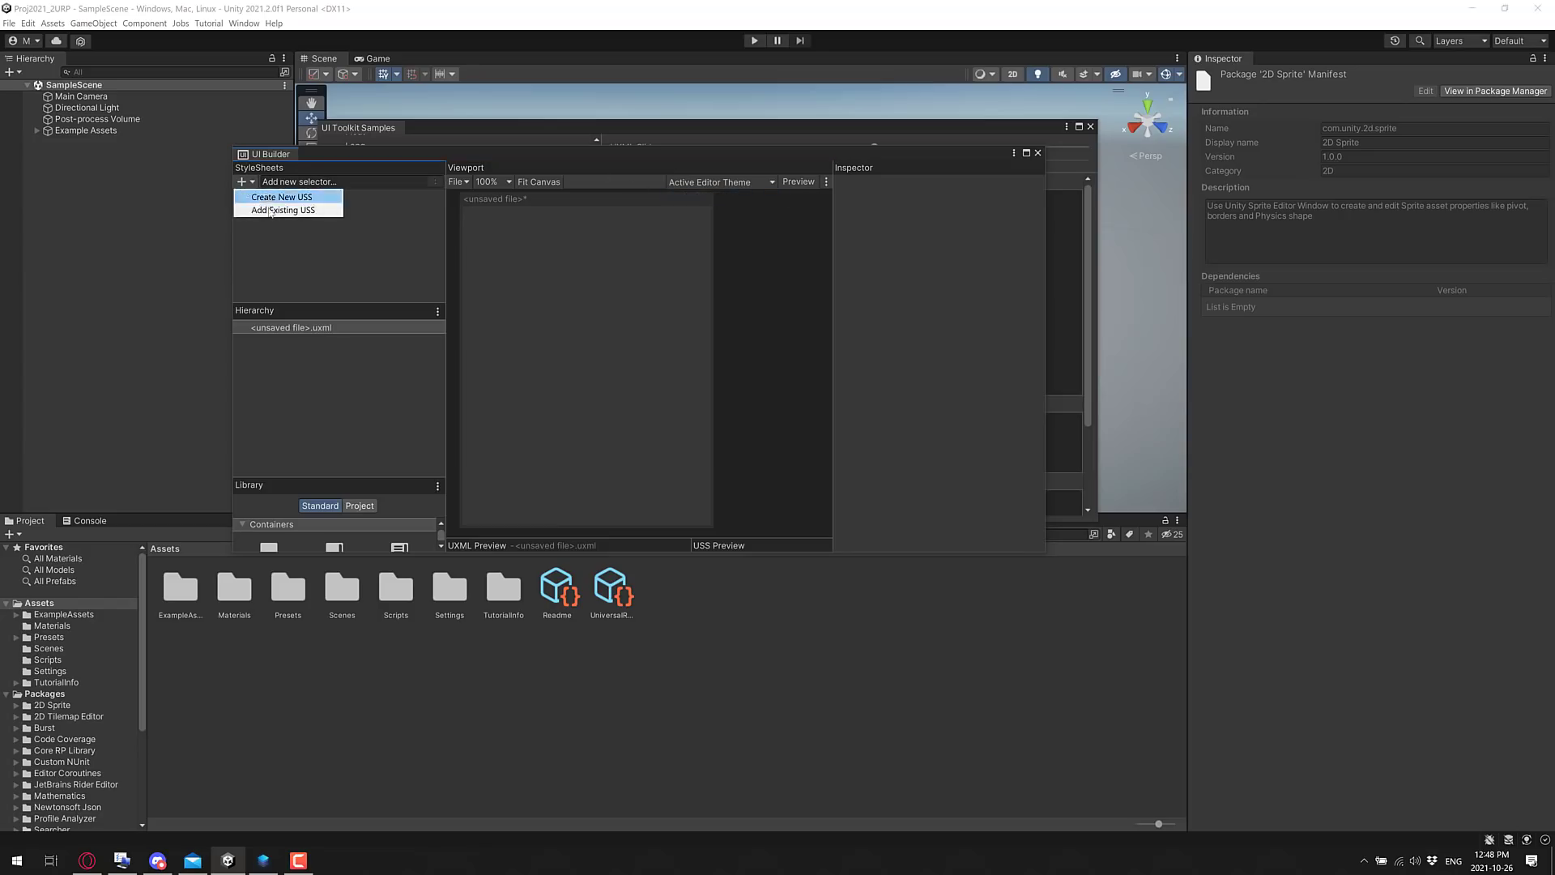
click(380, 252)
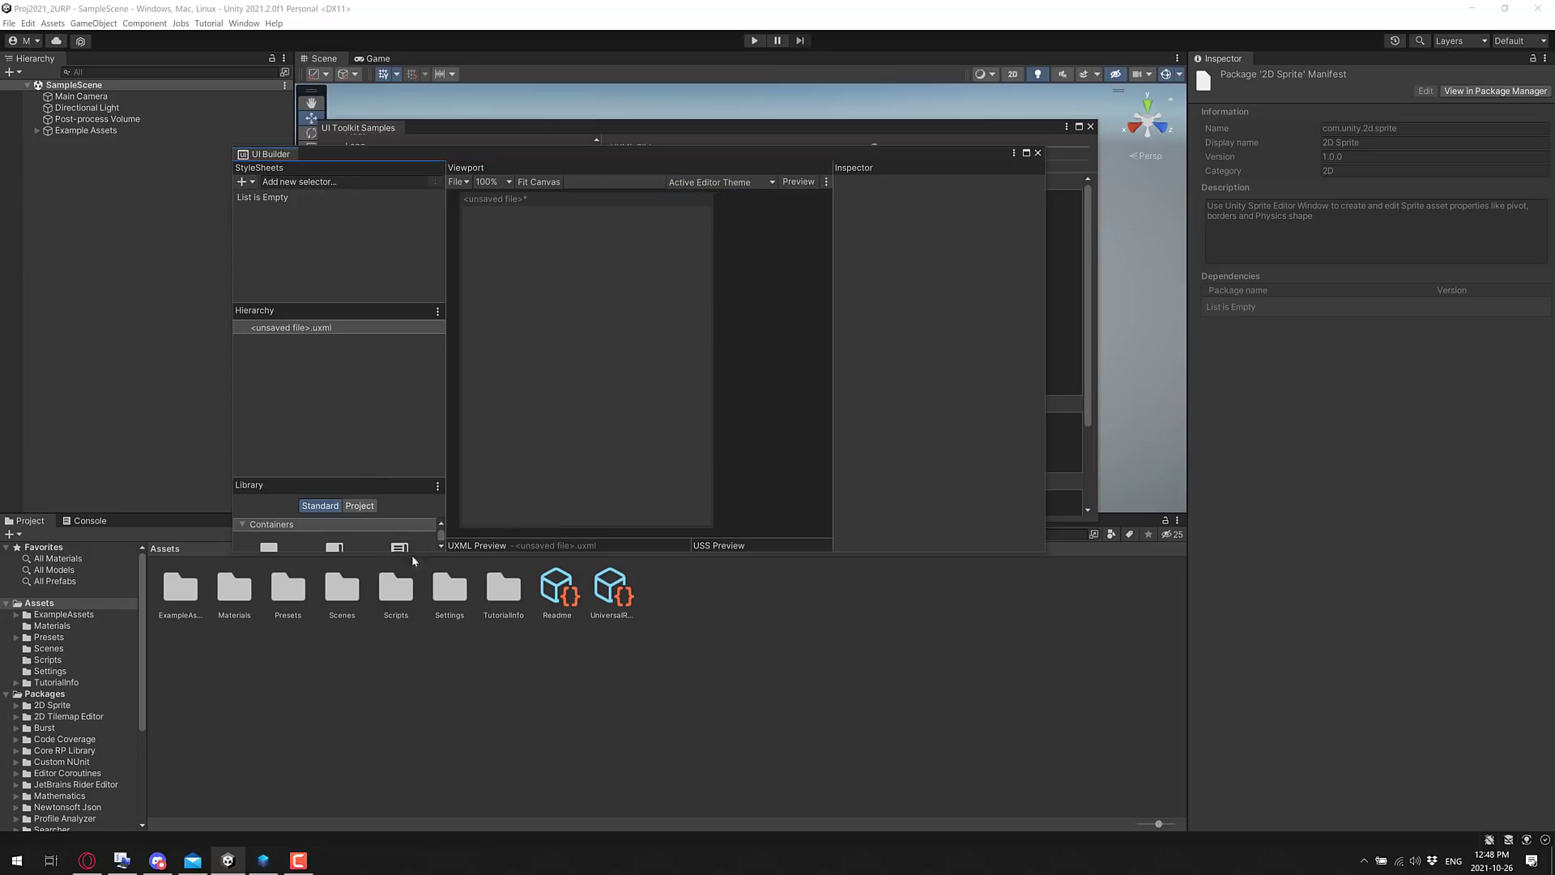
drag(411, 552, 393, 795)
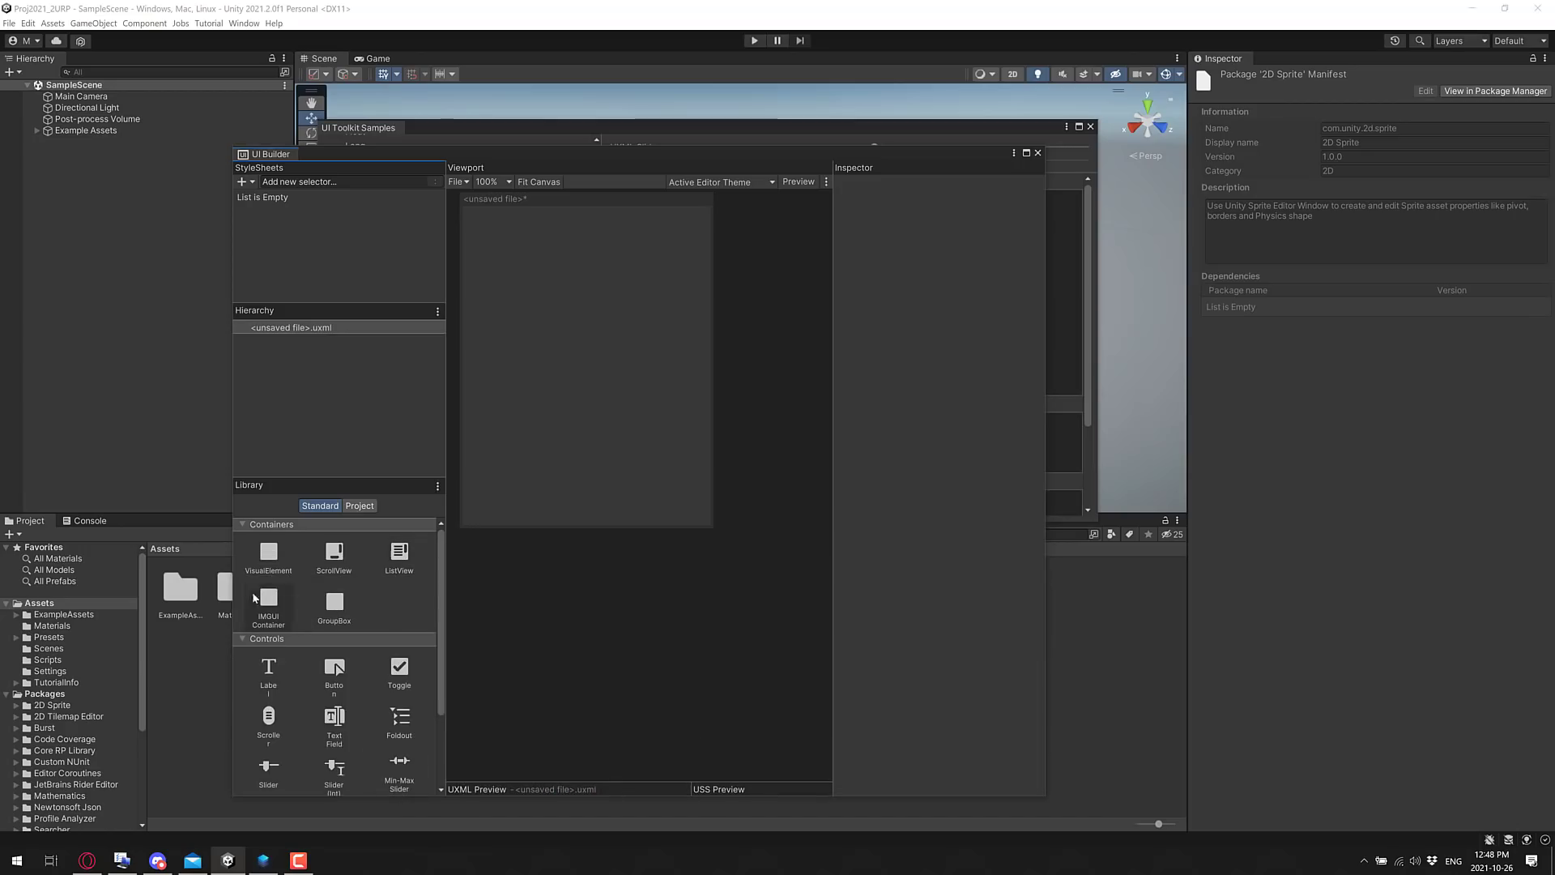
drag(269, 667, 572, 259)
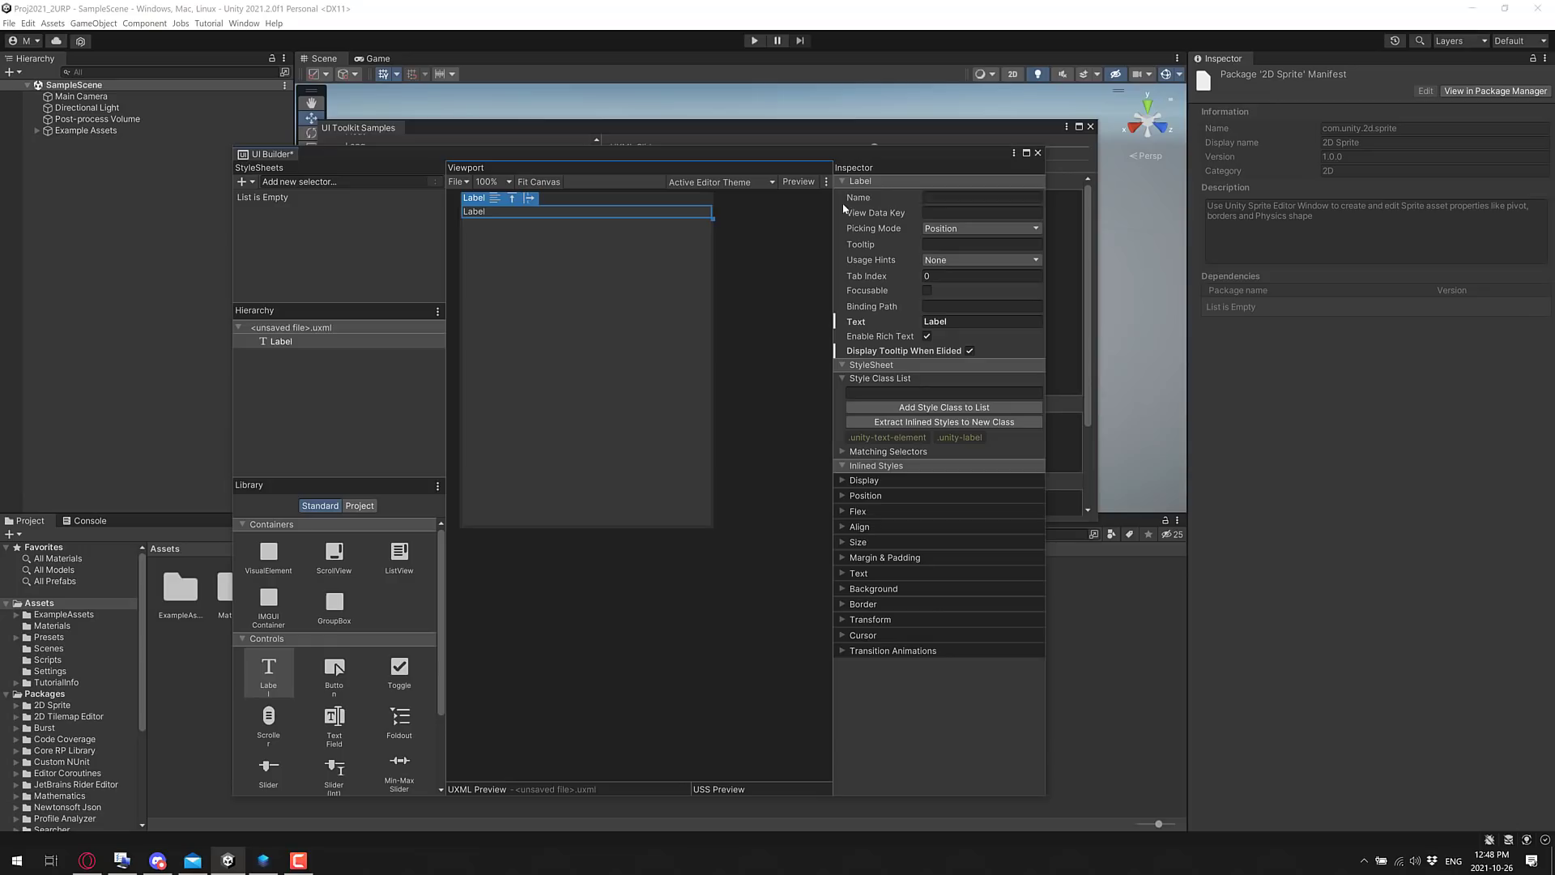
- Close the UI Builder, discarding the unsaved document, and close the UI Toolkit Samples window
click(1040, 154)
click(826, 450)
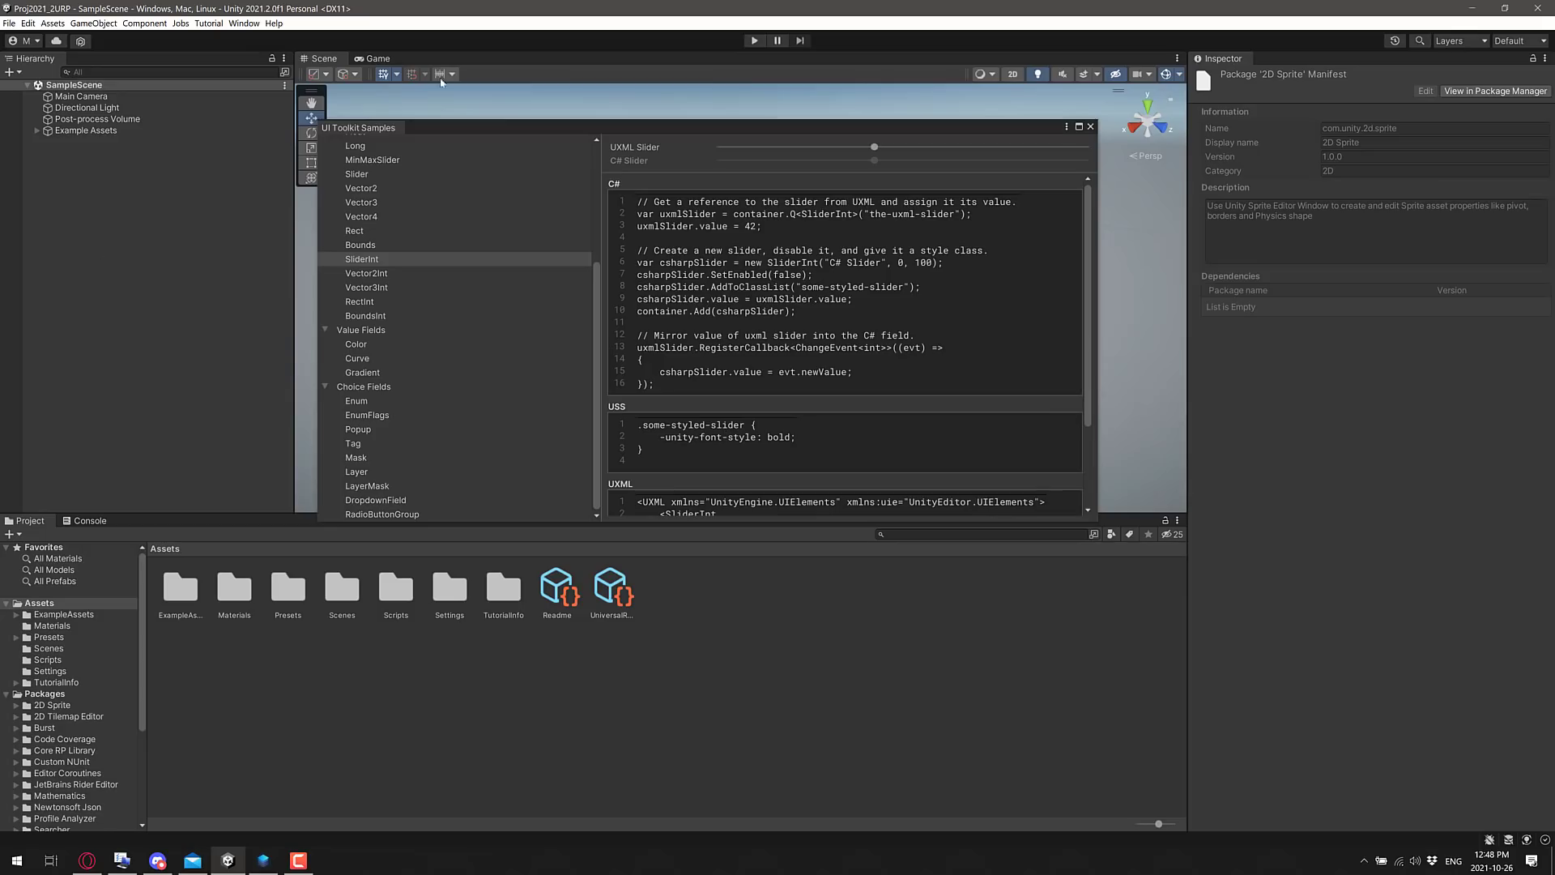
click(1090, 127)
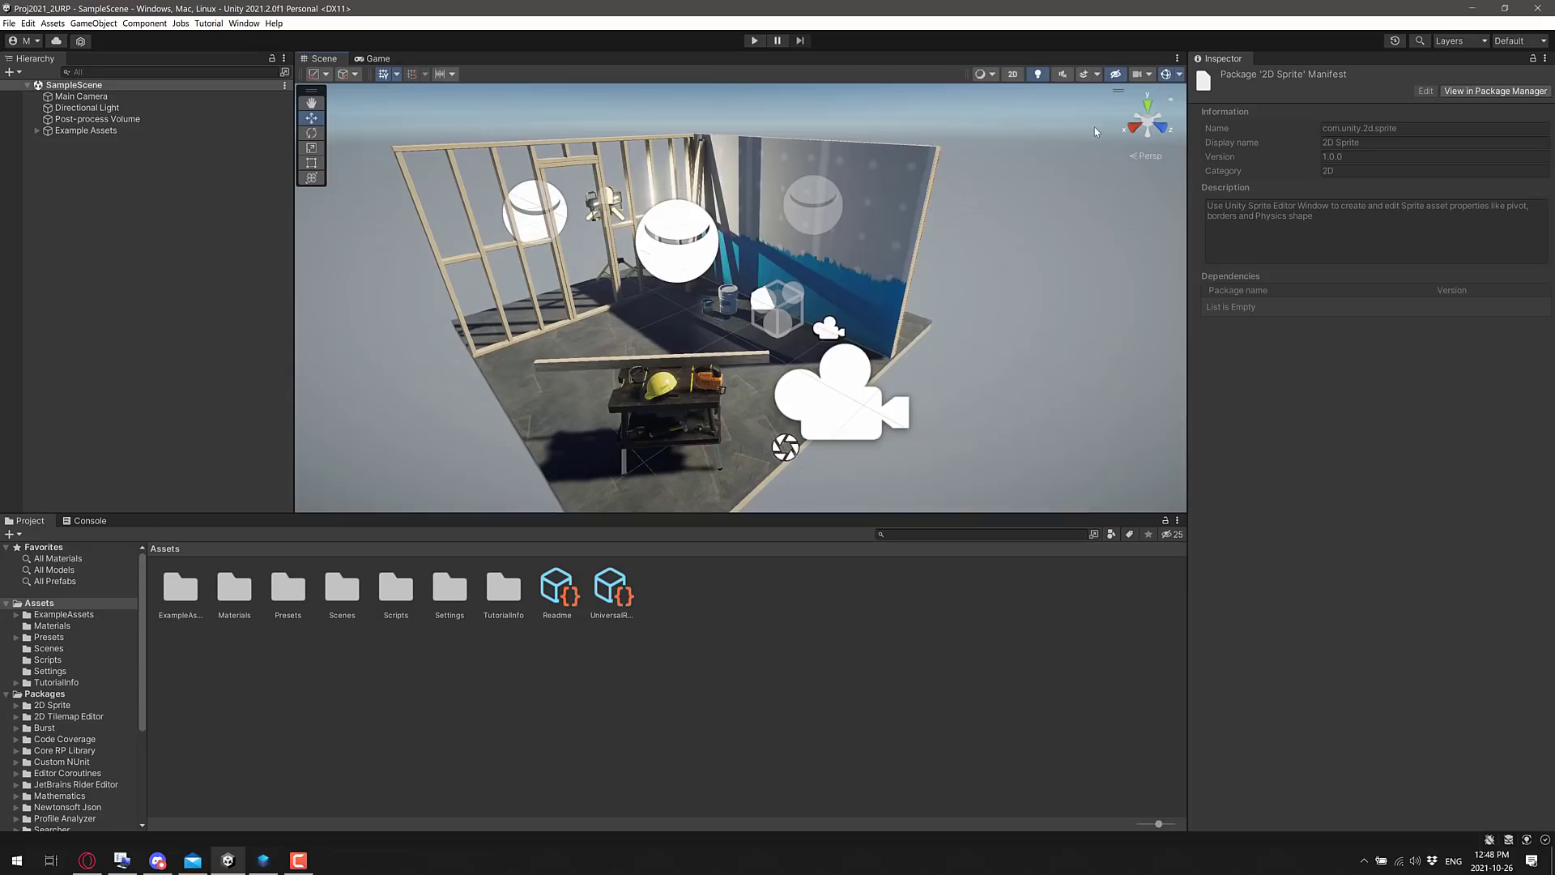
- Switch to the browser, show the Unity 2021.2 Tech Stream release blog post in full screen and skim through it
click(89, 859)
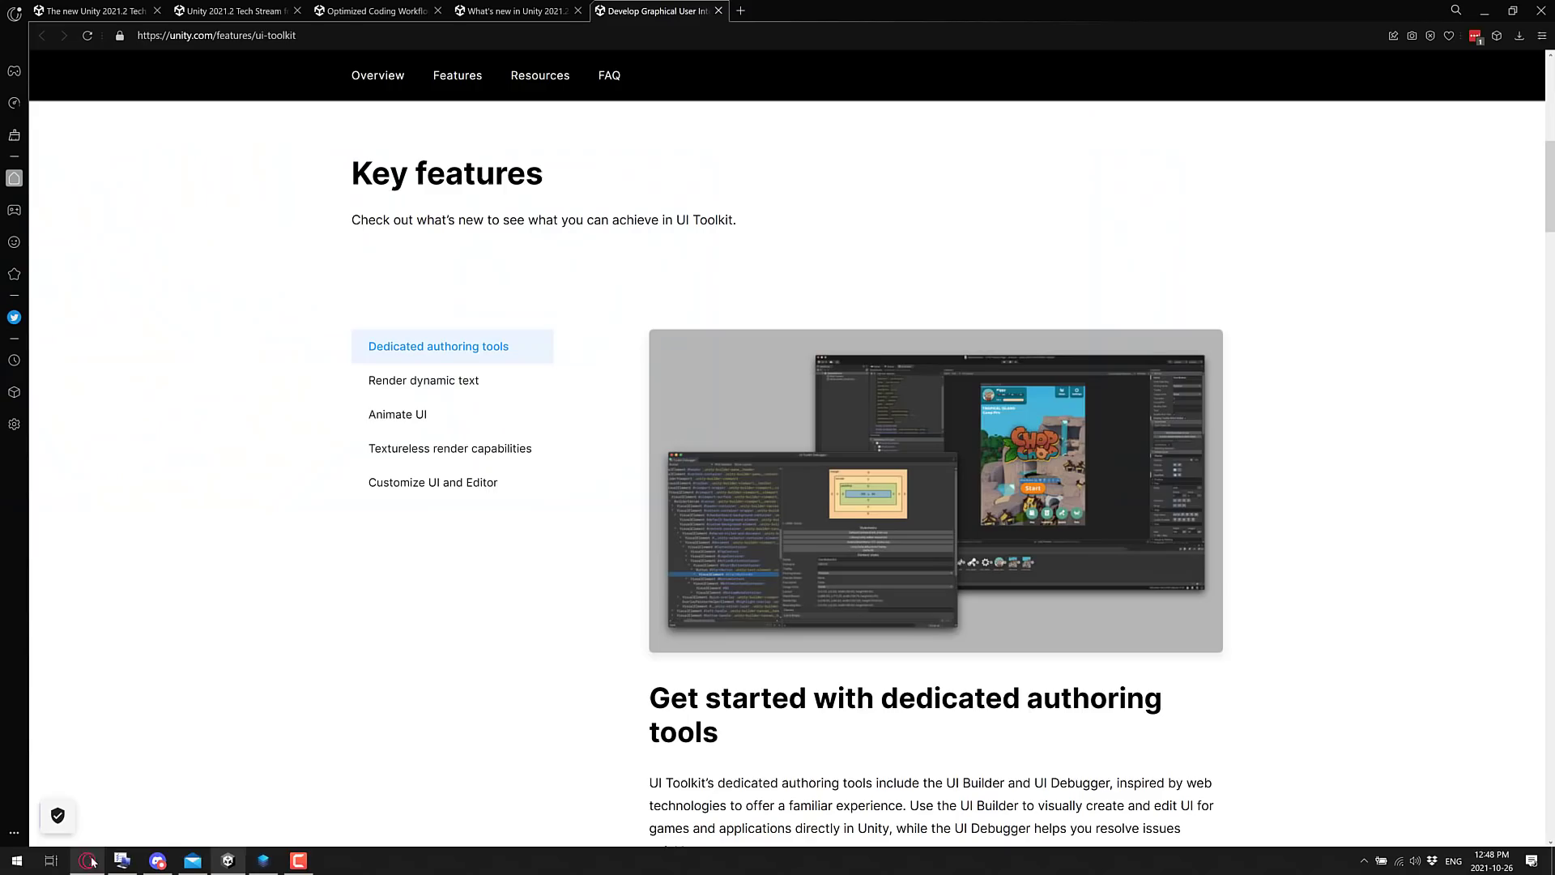
click(114, 7)
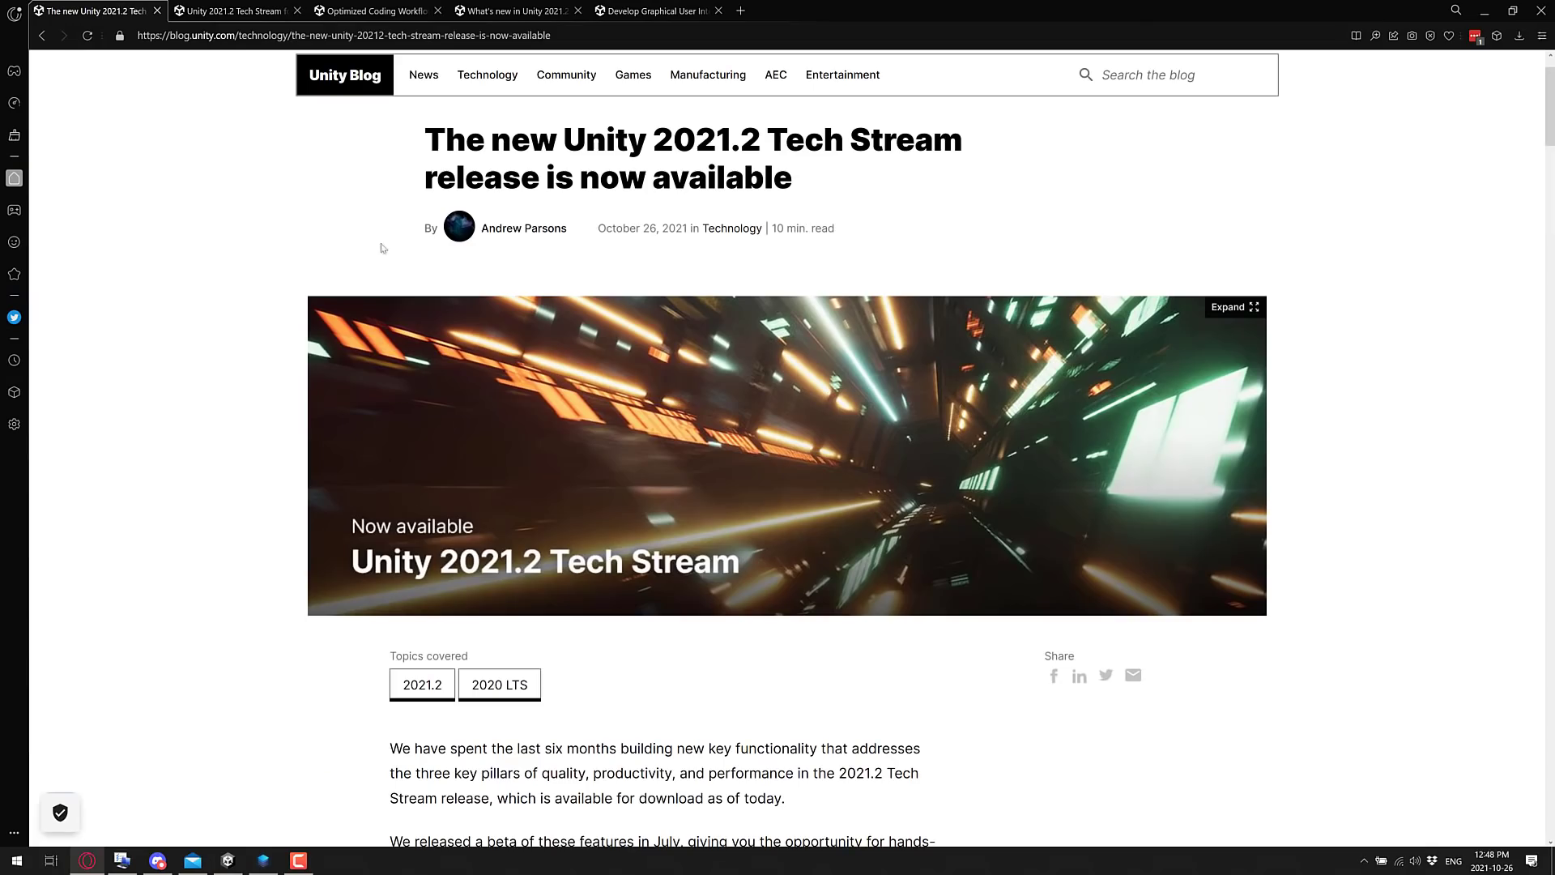
key(F11)
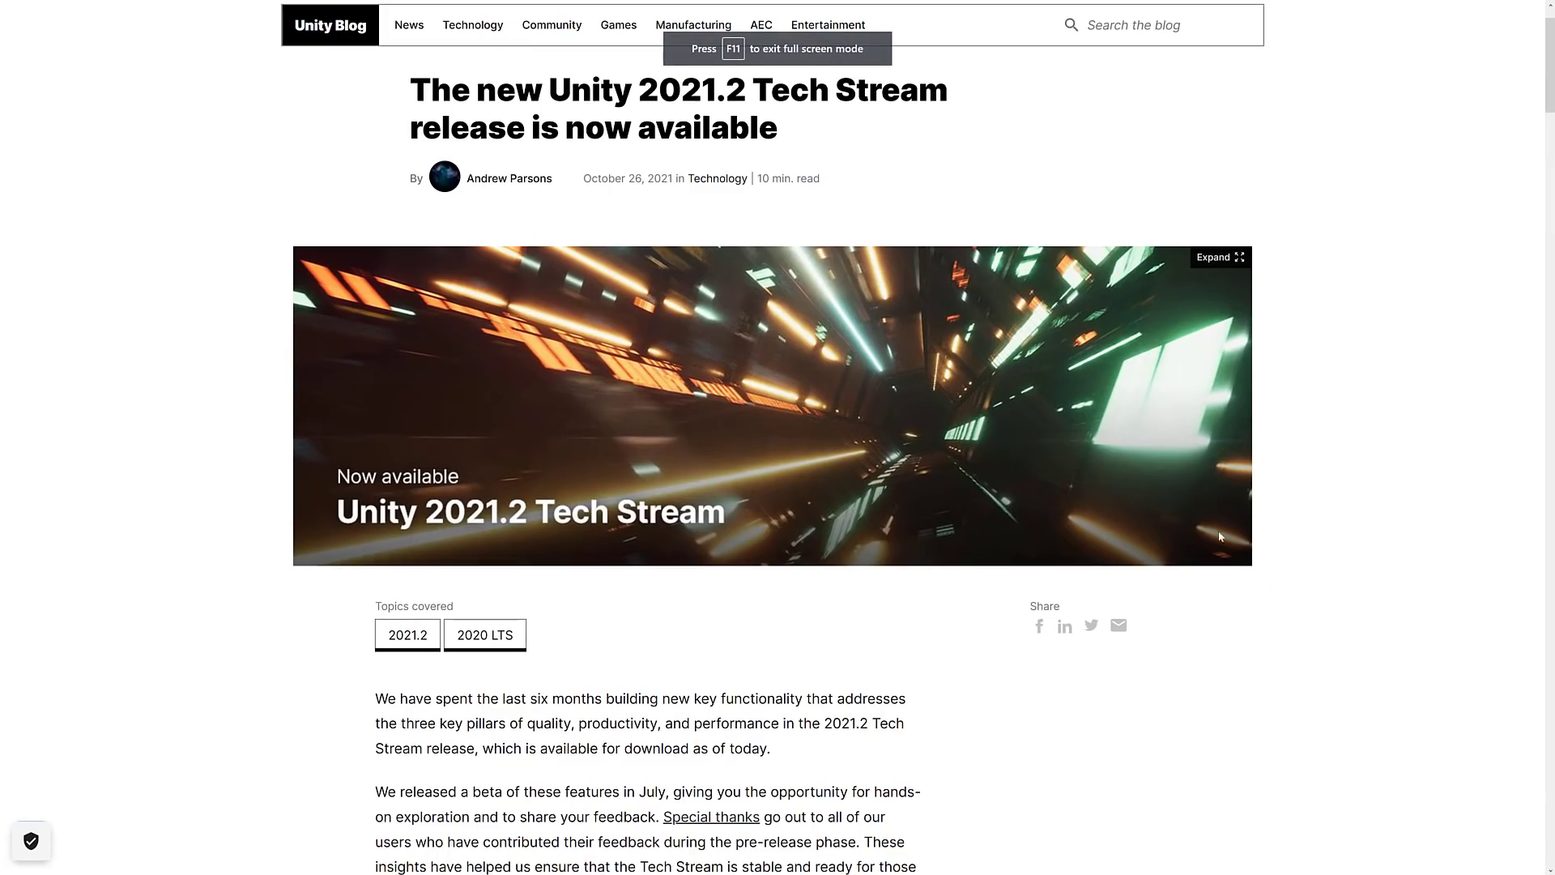
scroll(715, 590, down, 20)
scroll(652, 553, up, 20)
scroll(652, 553, down, 20)
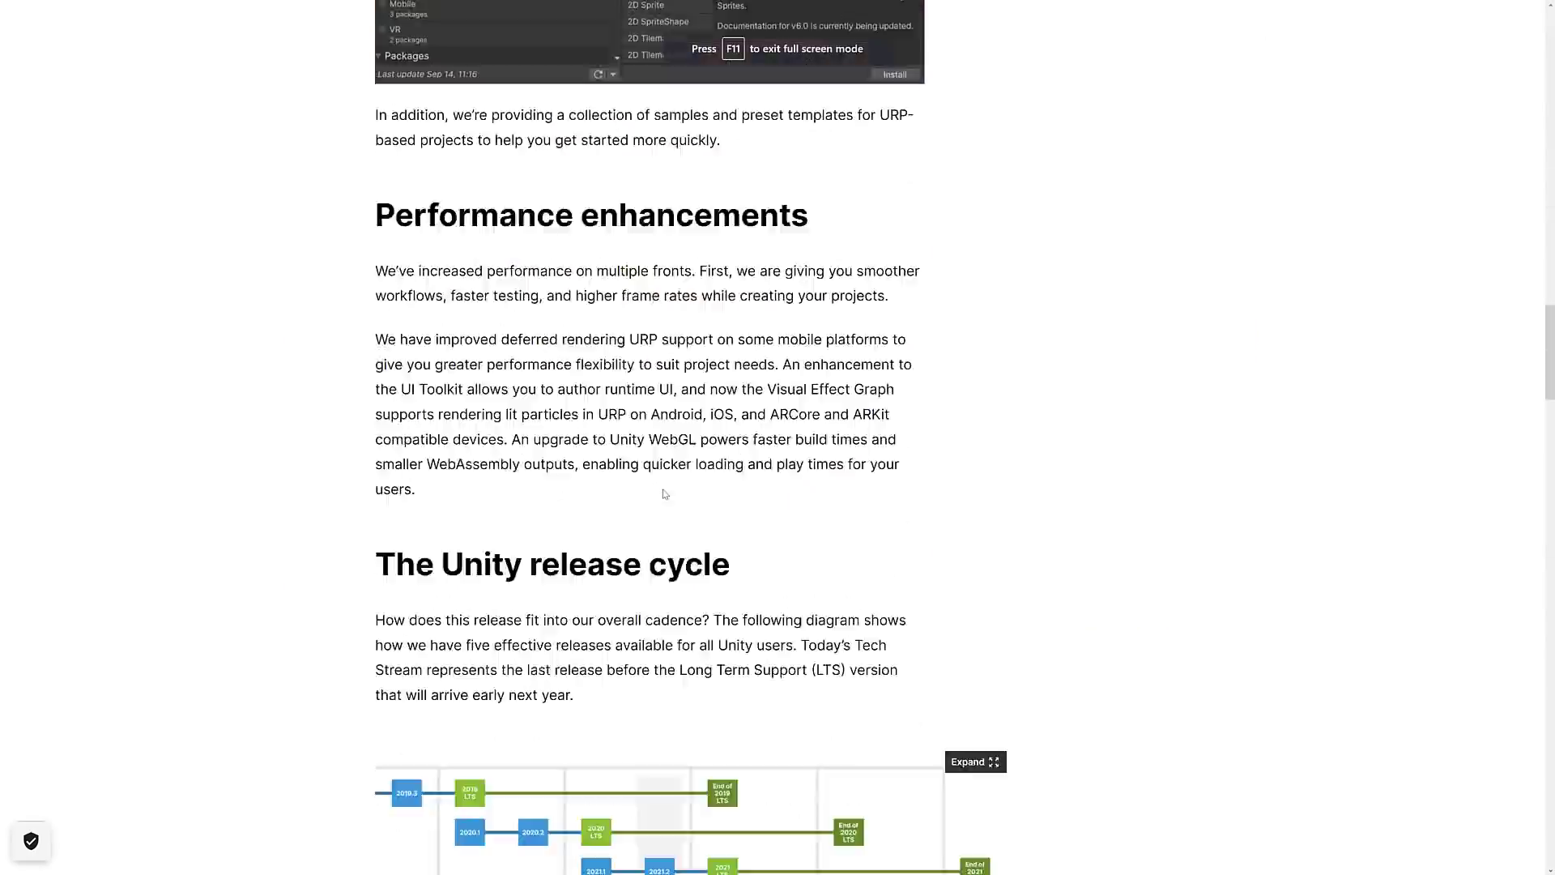
scroll(674, 462, up, 10)
scroll(681, 488, up, 20)
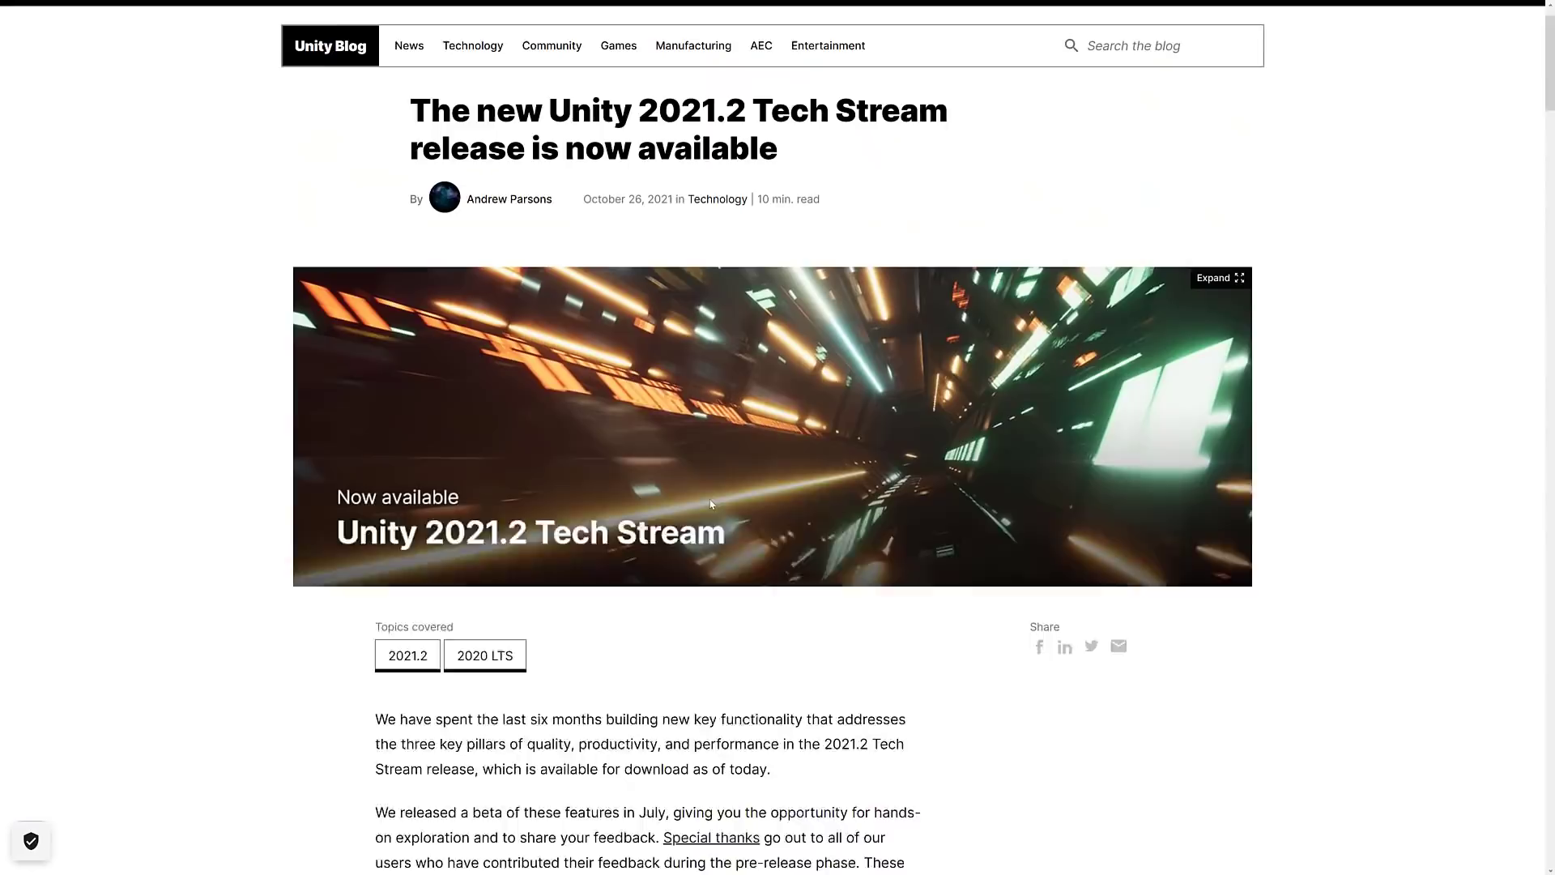
scroll(512, 362, down, 15)
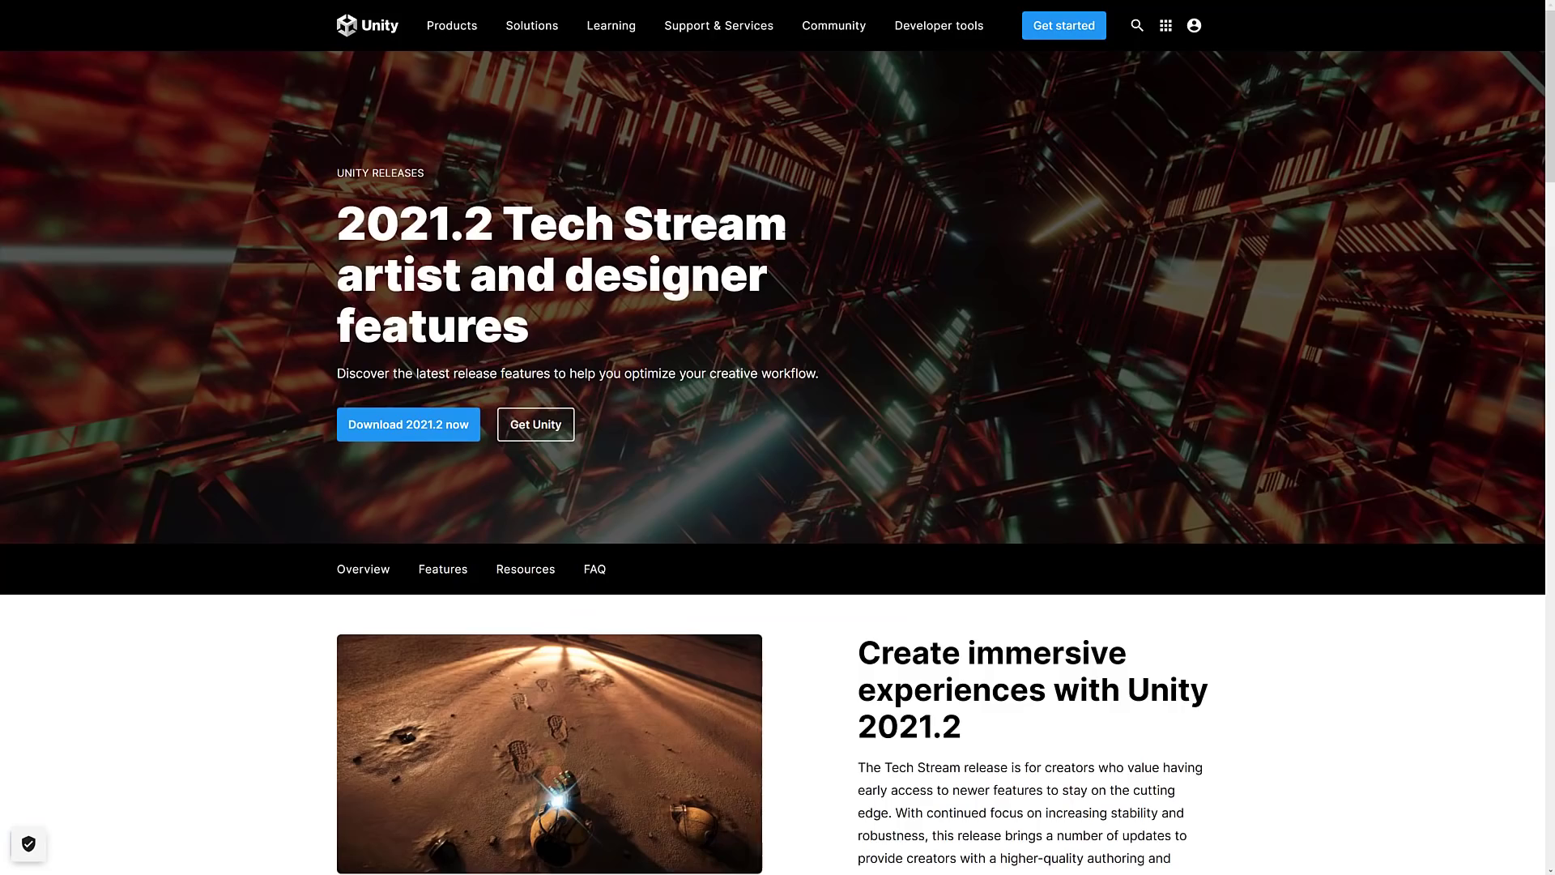
- Go to "What's new in Unity 2021.2" on the artist and designer features page and read the improved URP graphics tools entry
scroll(968, 532, down, 3)
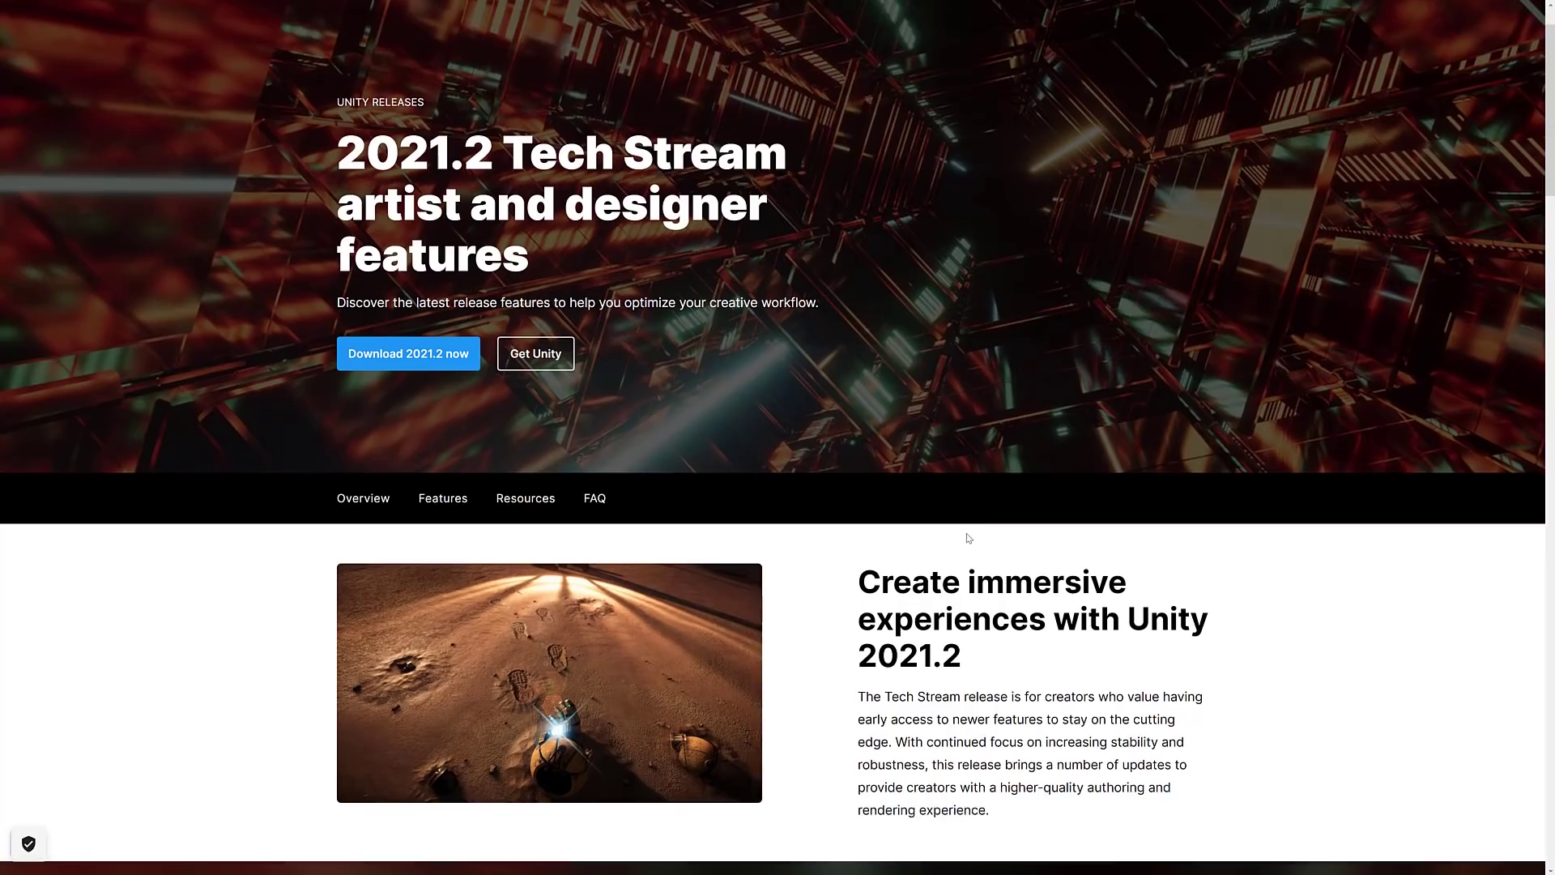
scroll(968, 534, down, 2)
scroll(745, 387, up, 2)
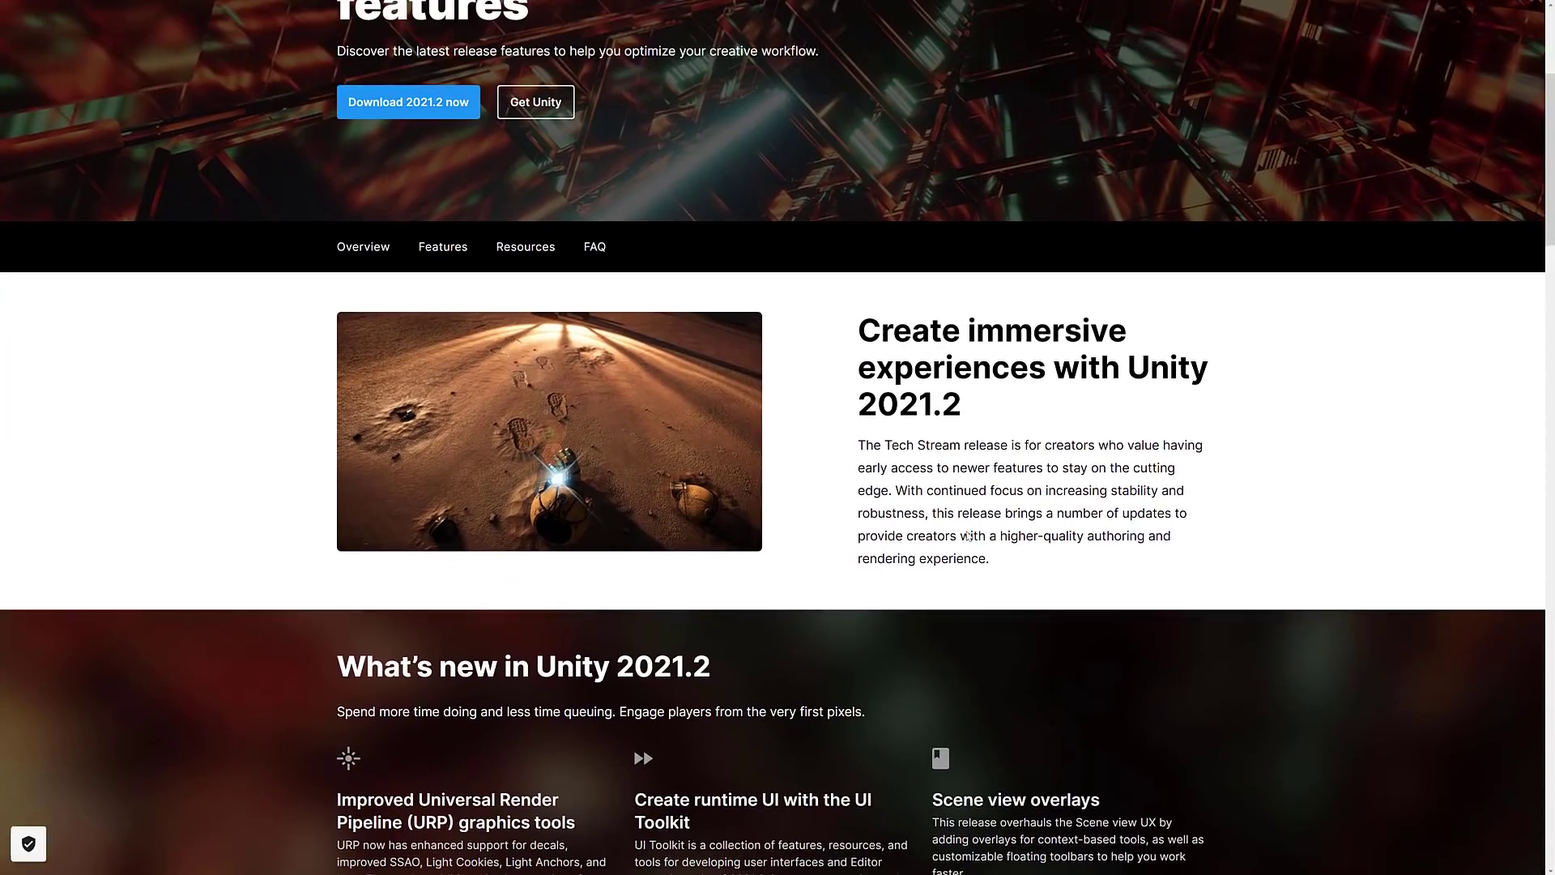
scroll(744, 387, down, 8)
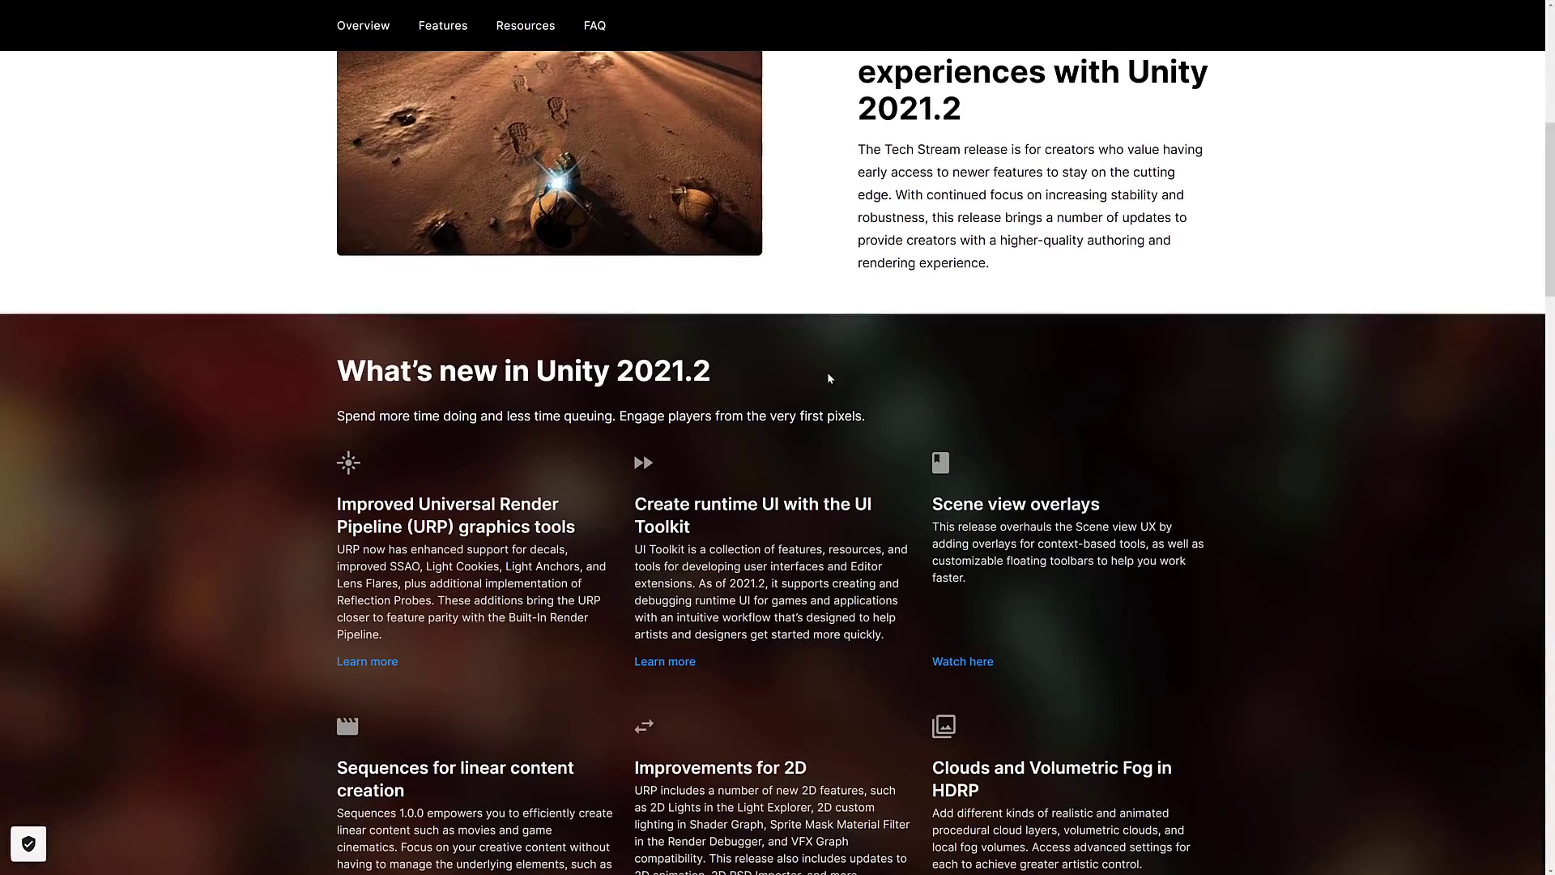
scroll(828, 378, down, 1)
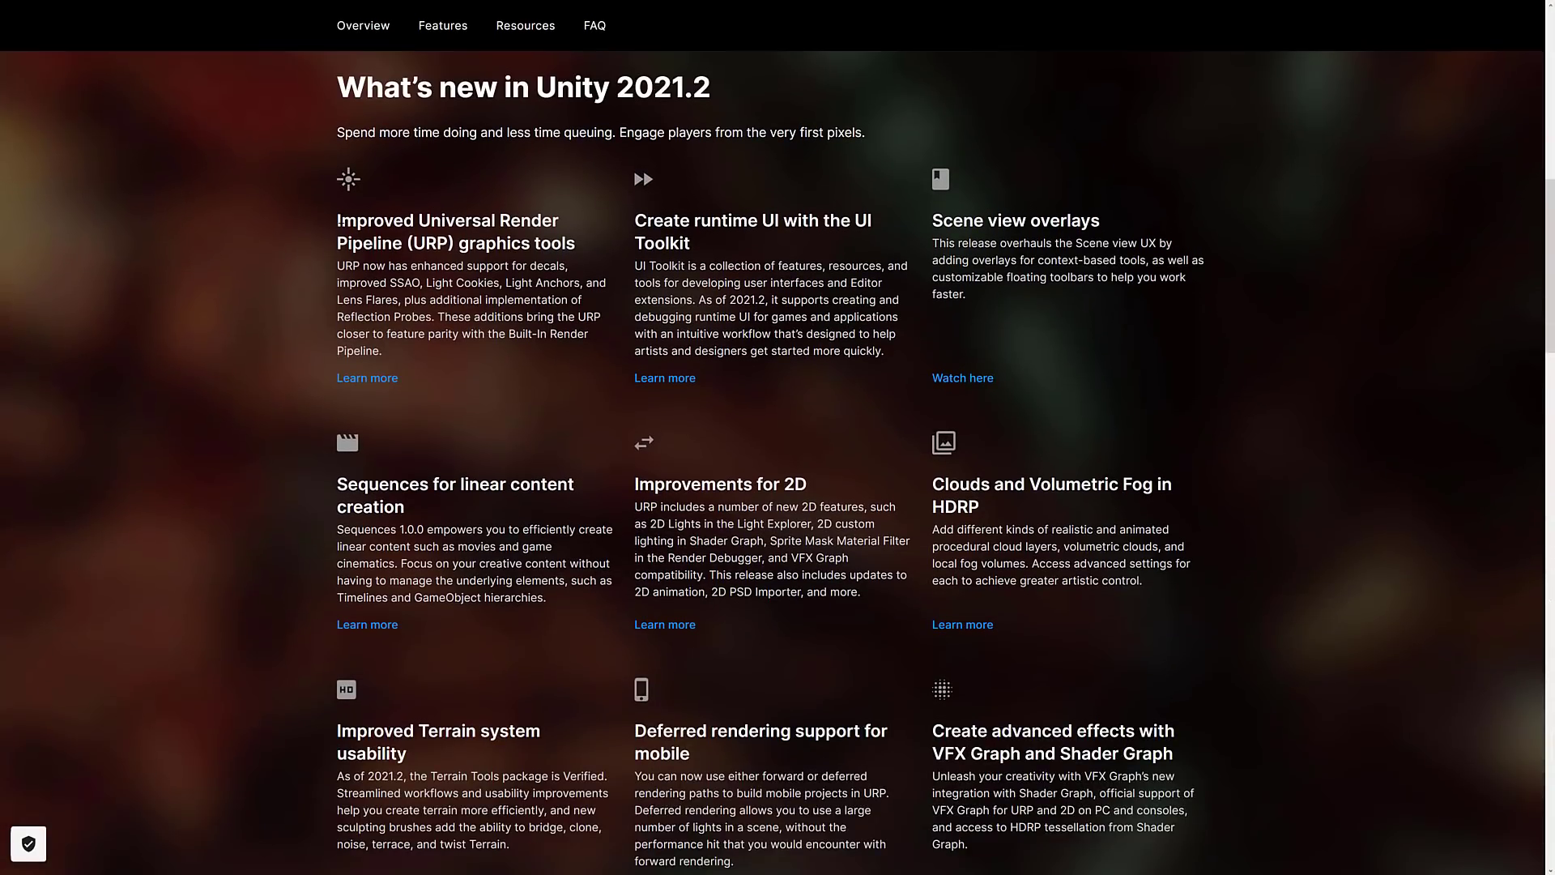
drag(338, 224, 585, 236)
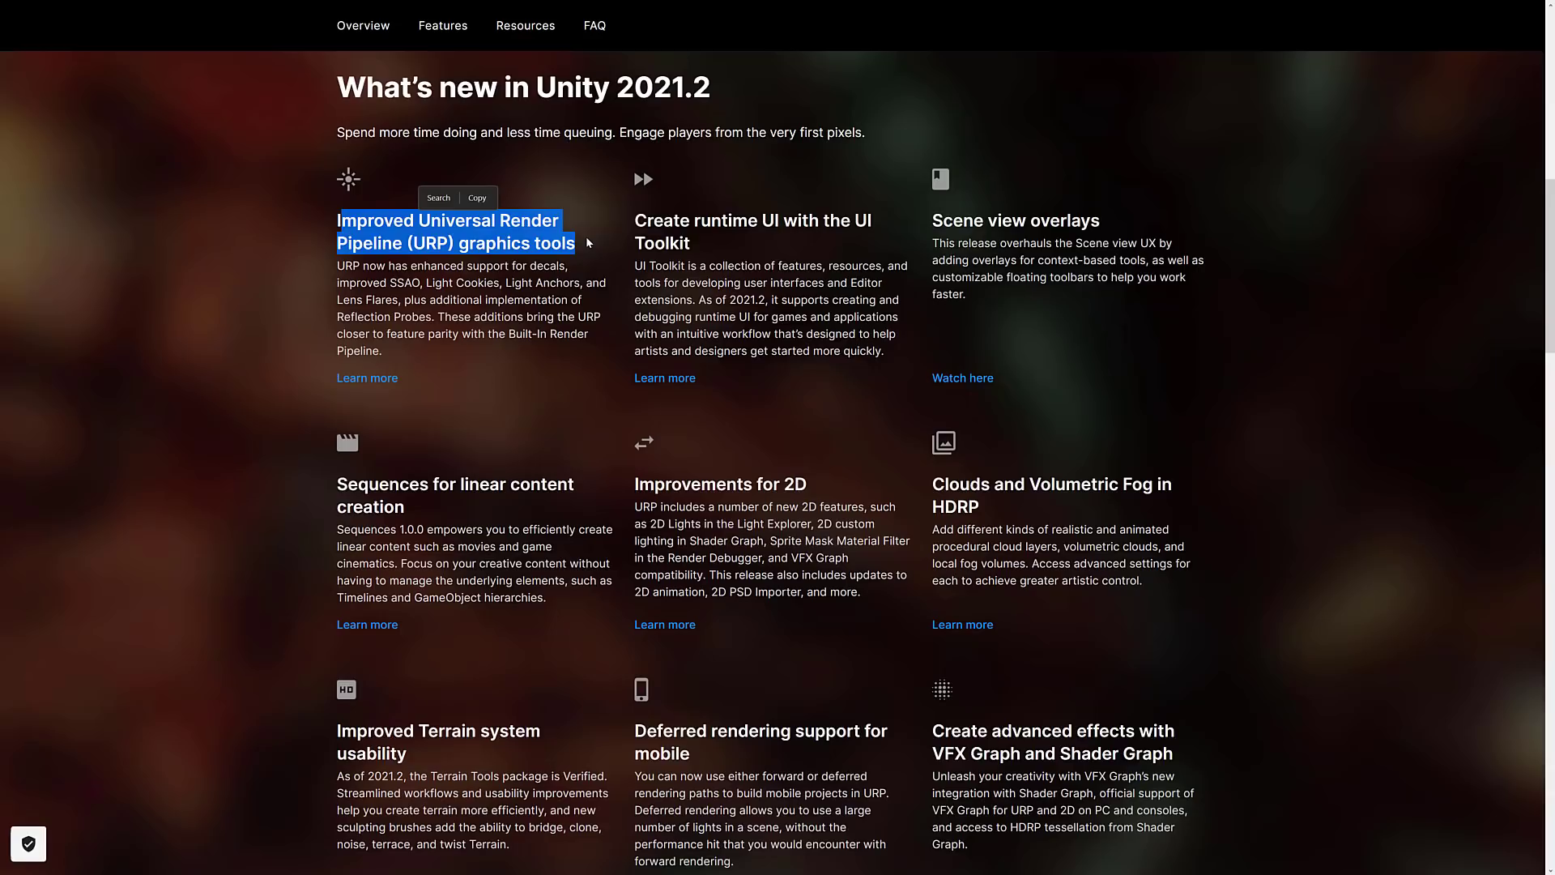
click(508, 277)
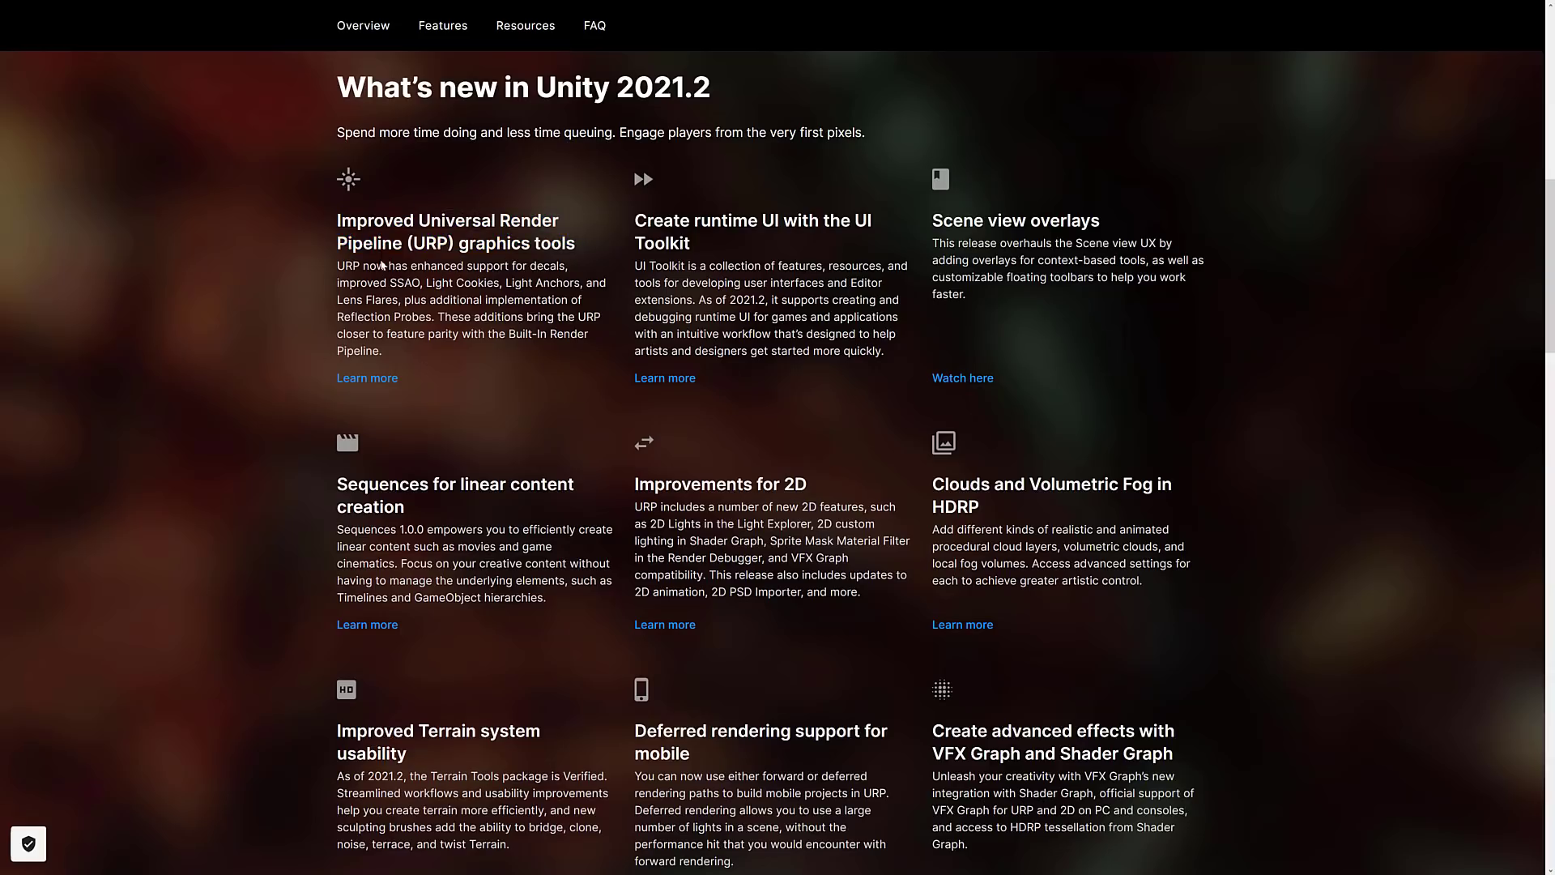
drag(382, 265, 486, 333)
click(522, 340)
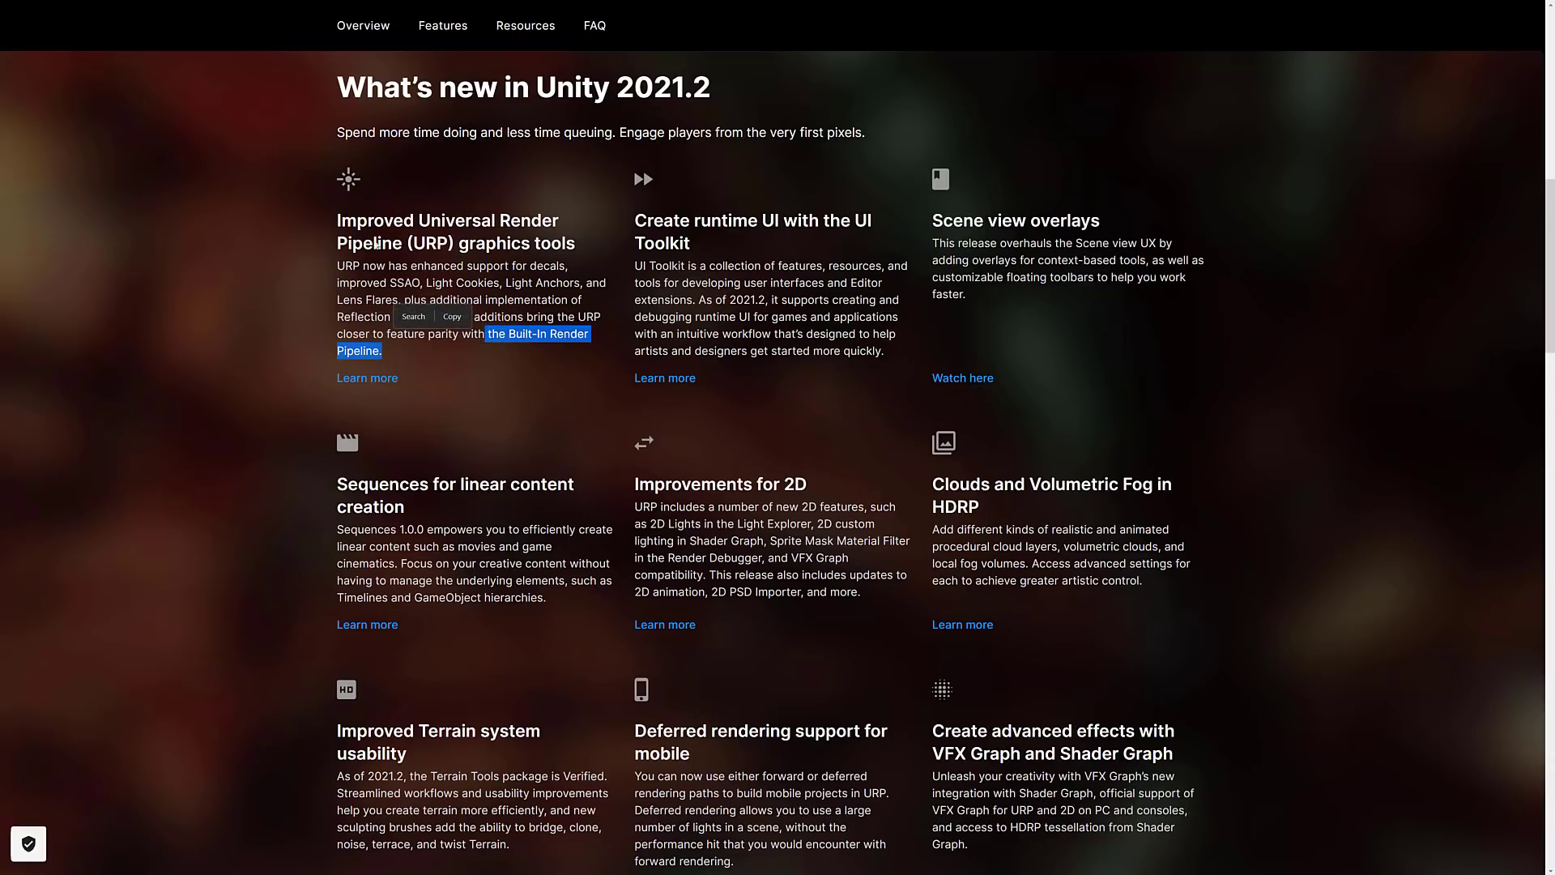
click(454, 280)
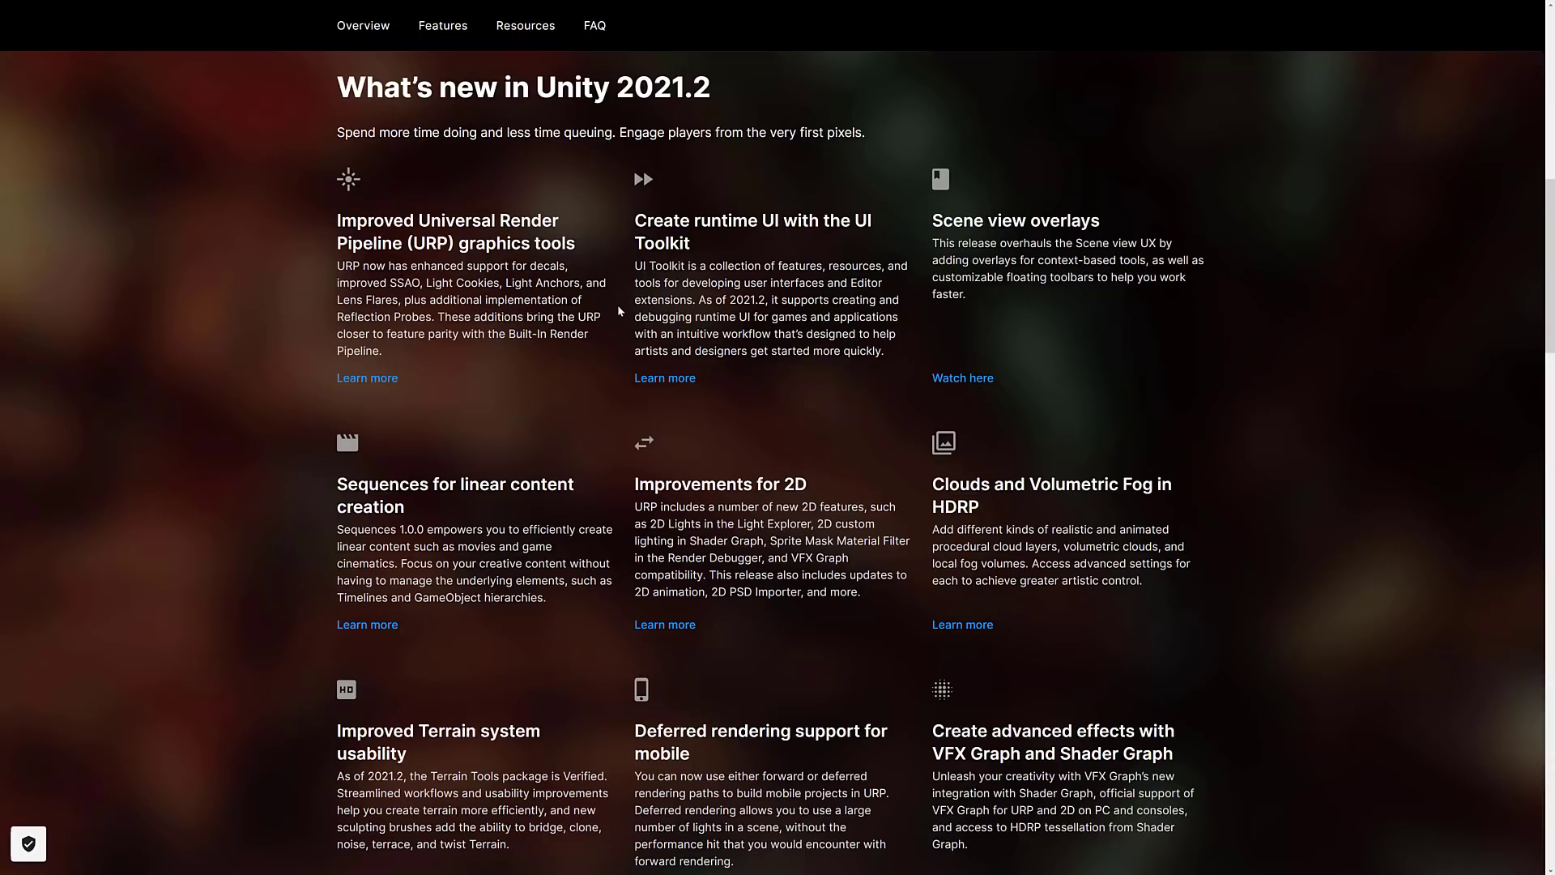
- Read the entry on creating runtime UI with the UI Toolkit, highlighting its description
drag(635, 266, 854, 351)
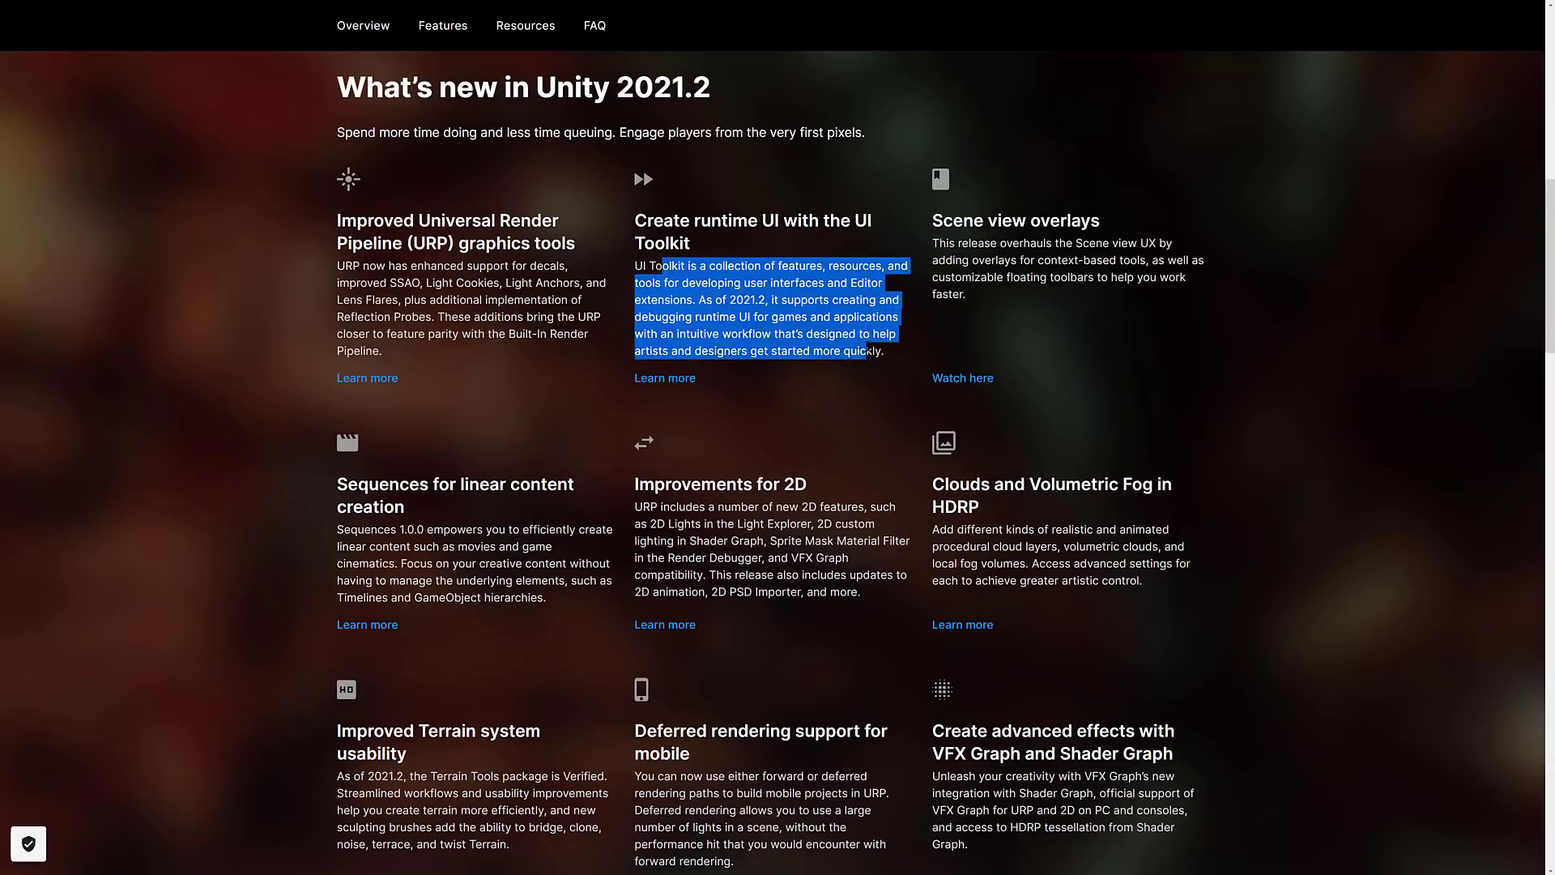
click(854, 351)
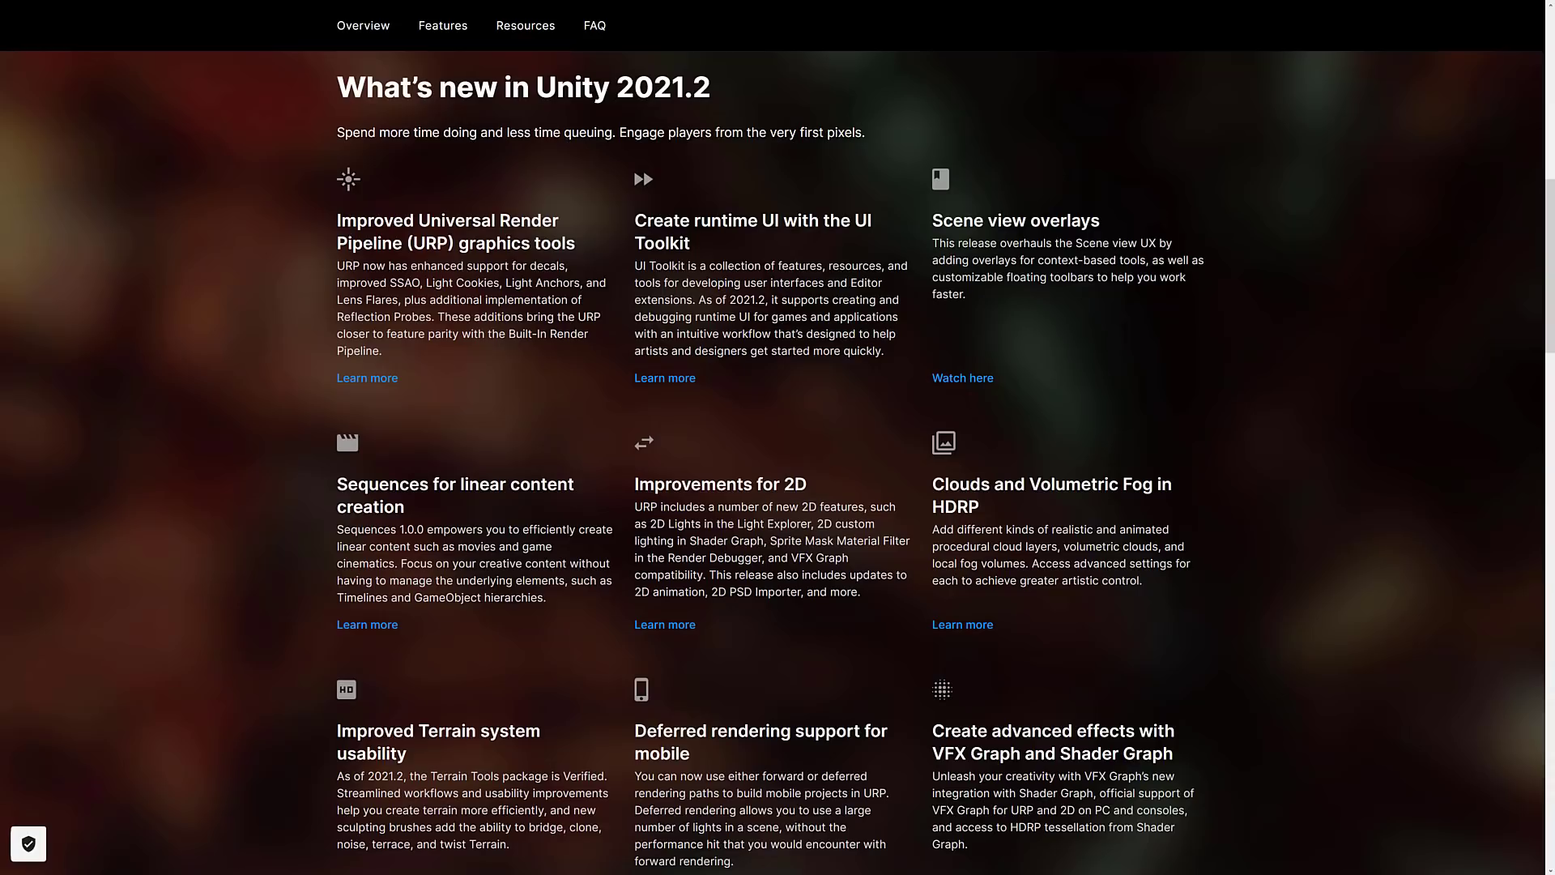
drag(685, 299, 851, 282)
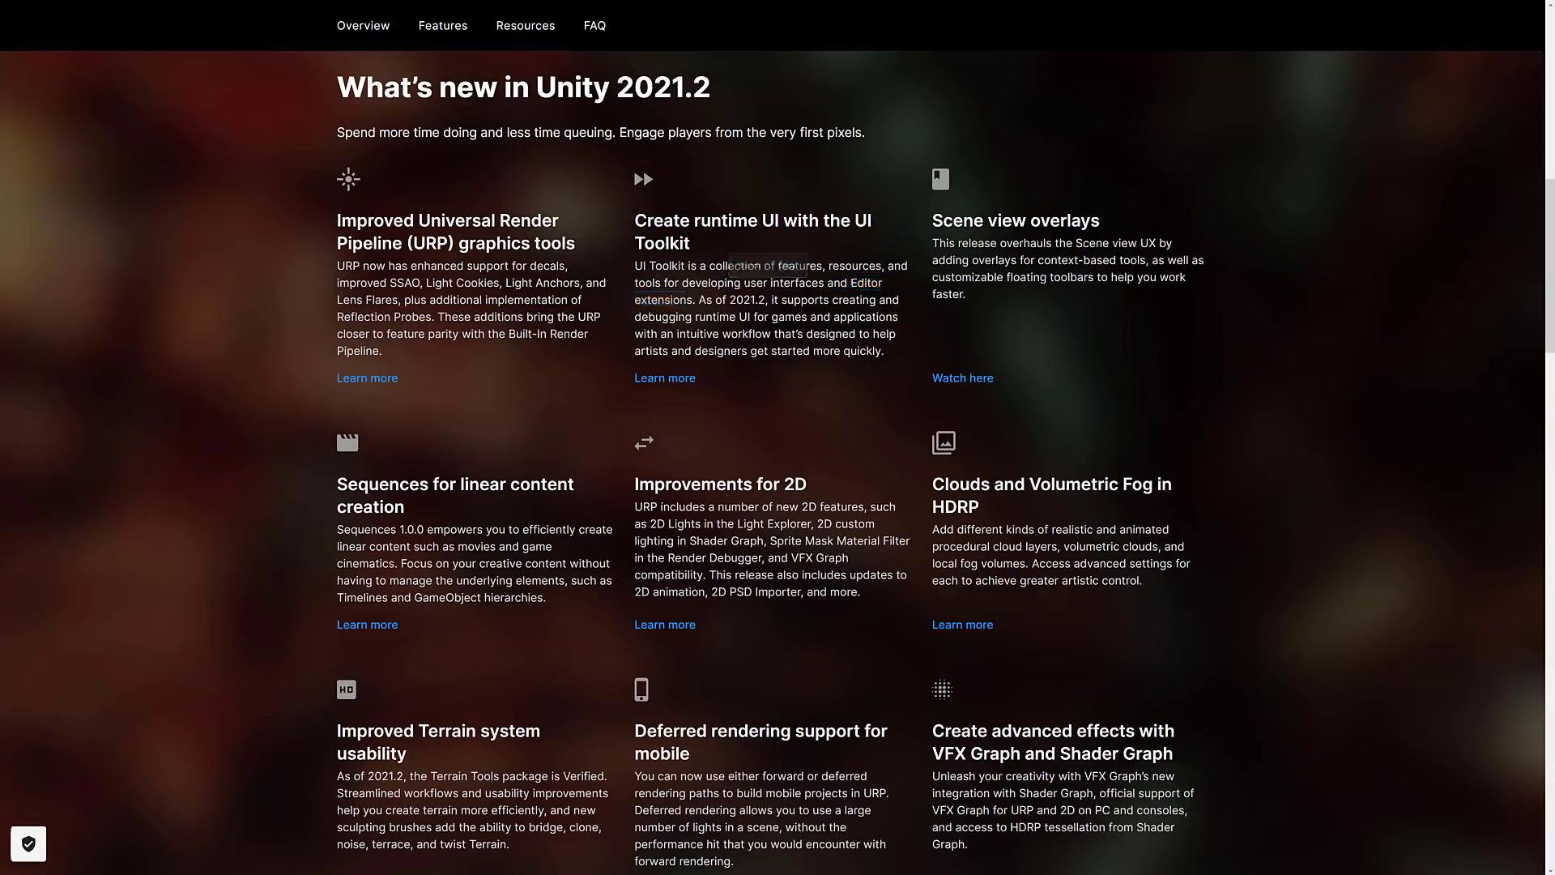
click(1080, 240)
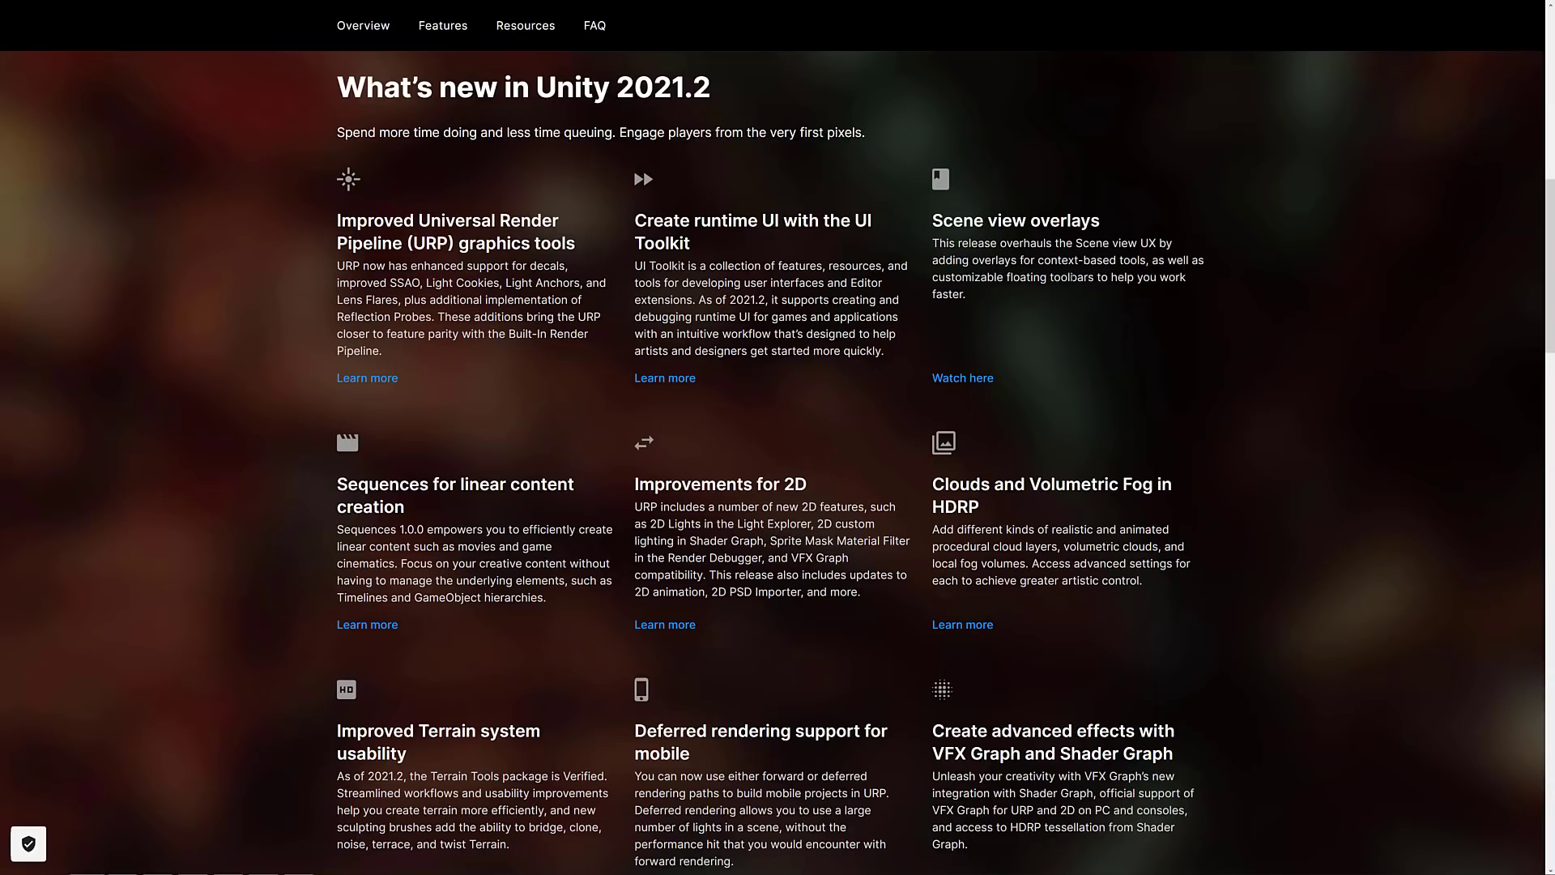
- Switch to the Unity editor and move the floating Tools overlay across the Scene view and back towards its original side
key(alt+Tab)
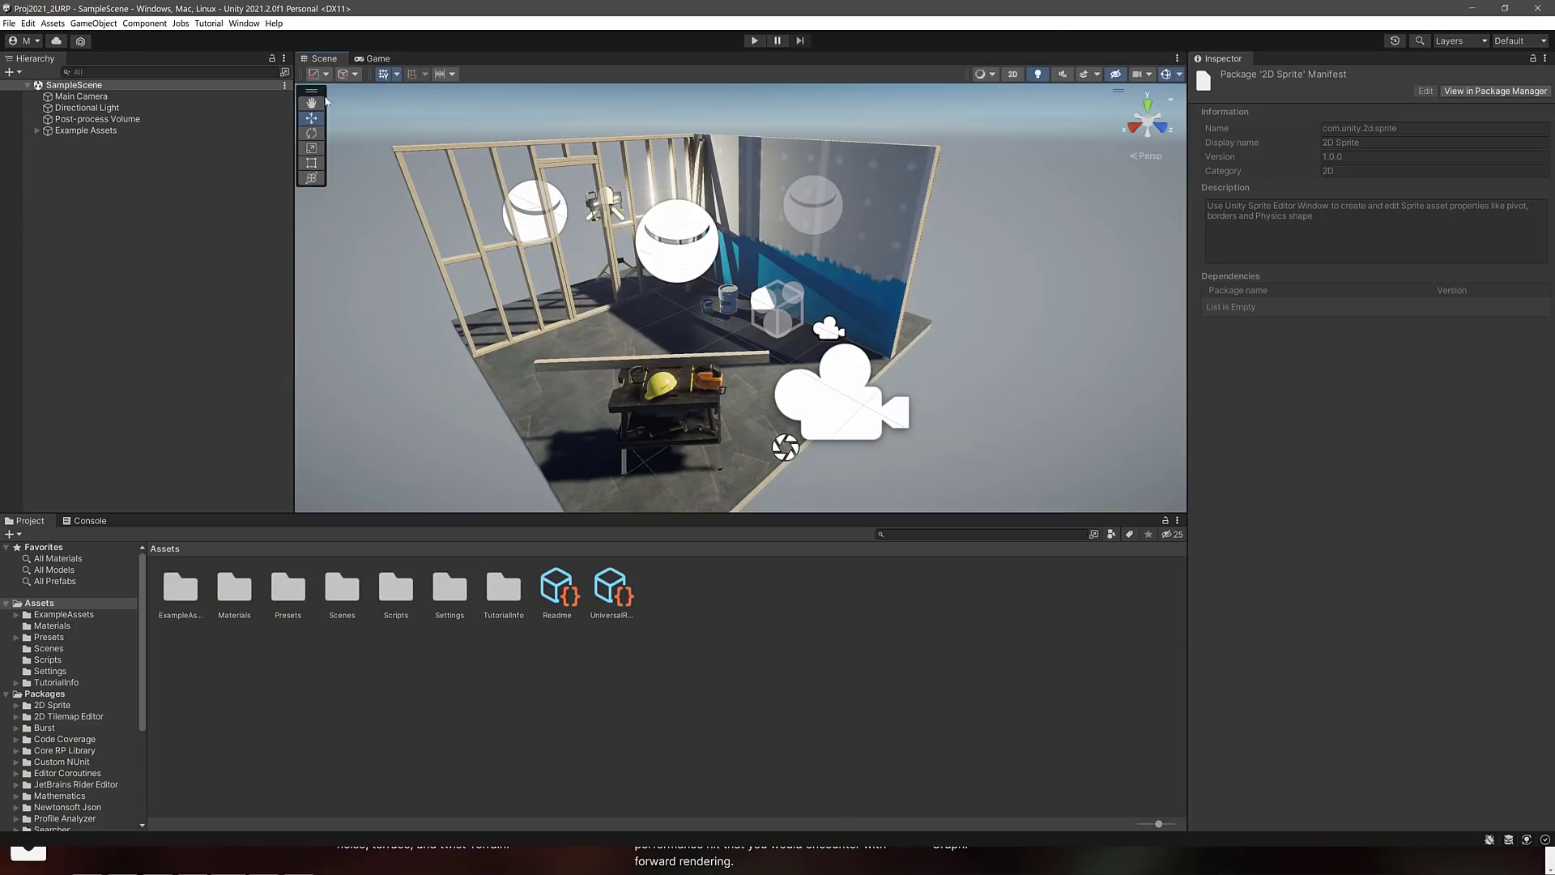
drag(312, 90, 1025, 313)
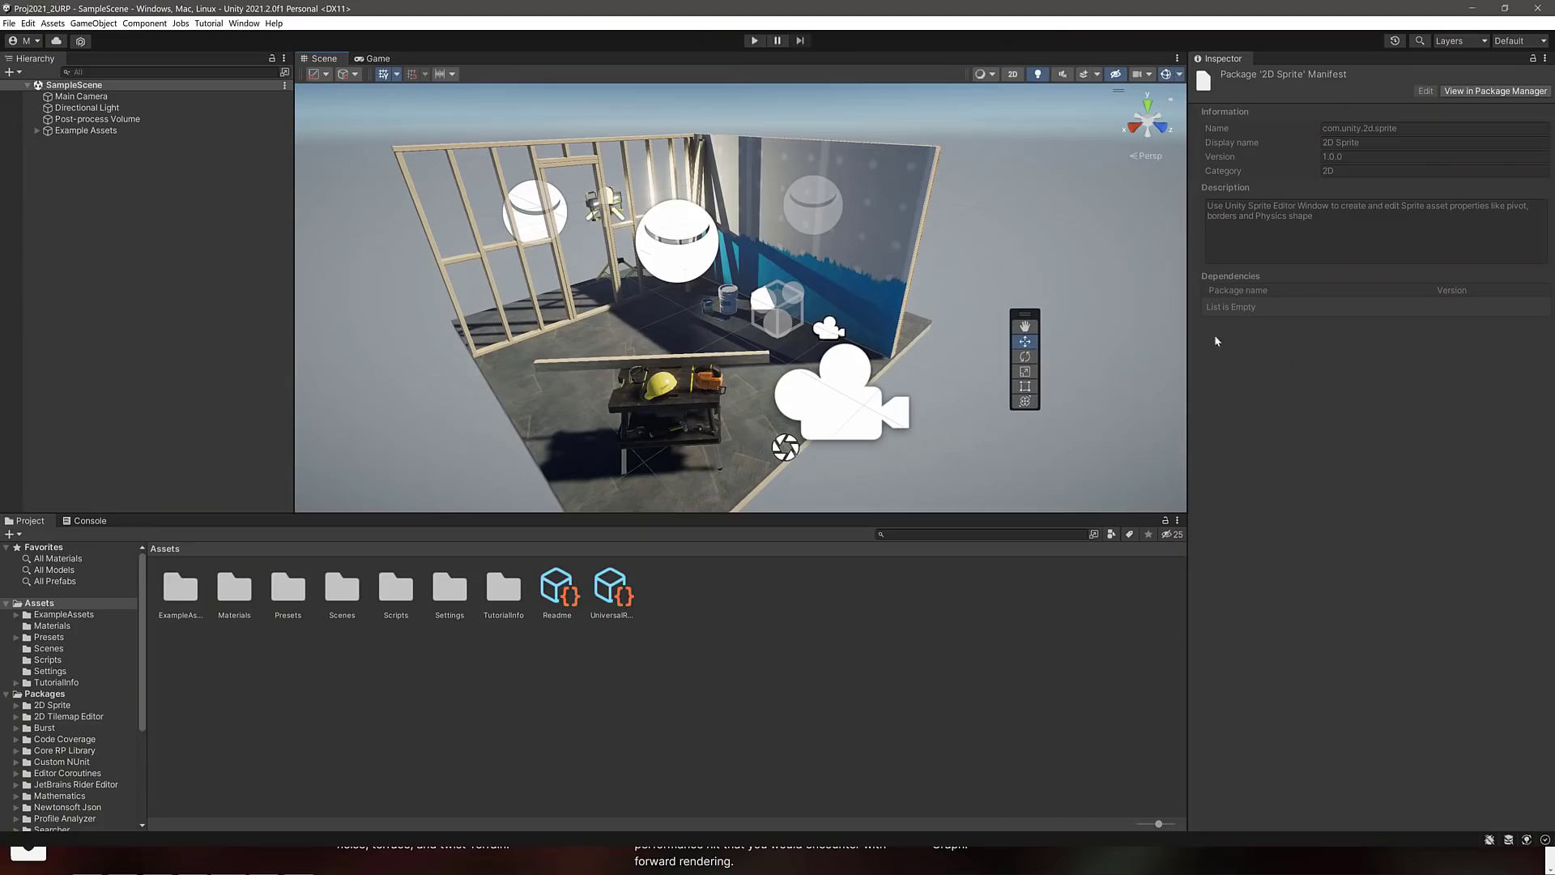
drag(1025, 312, 414, 189)
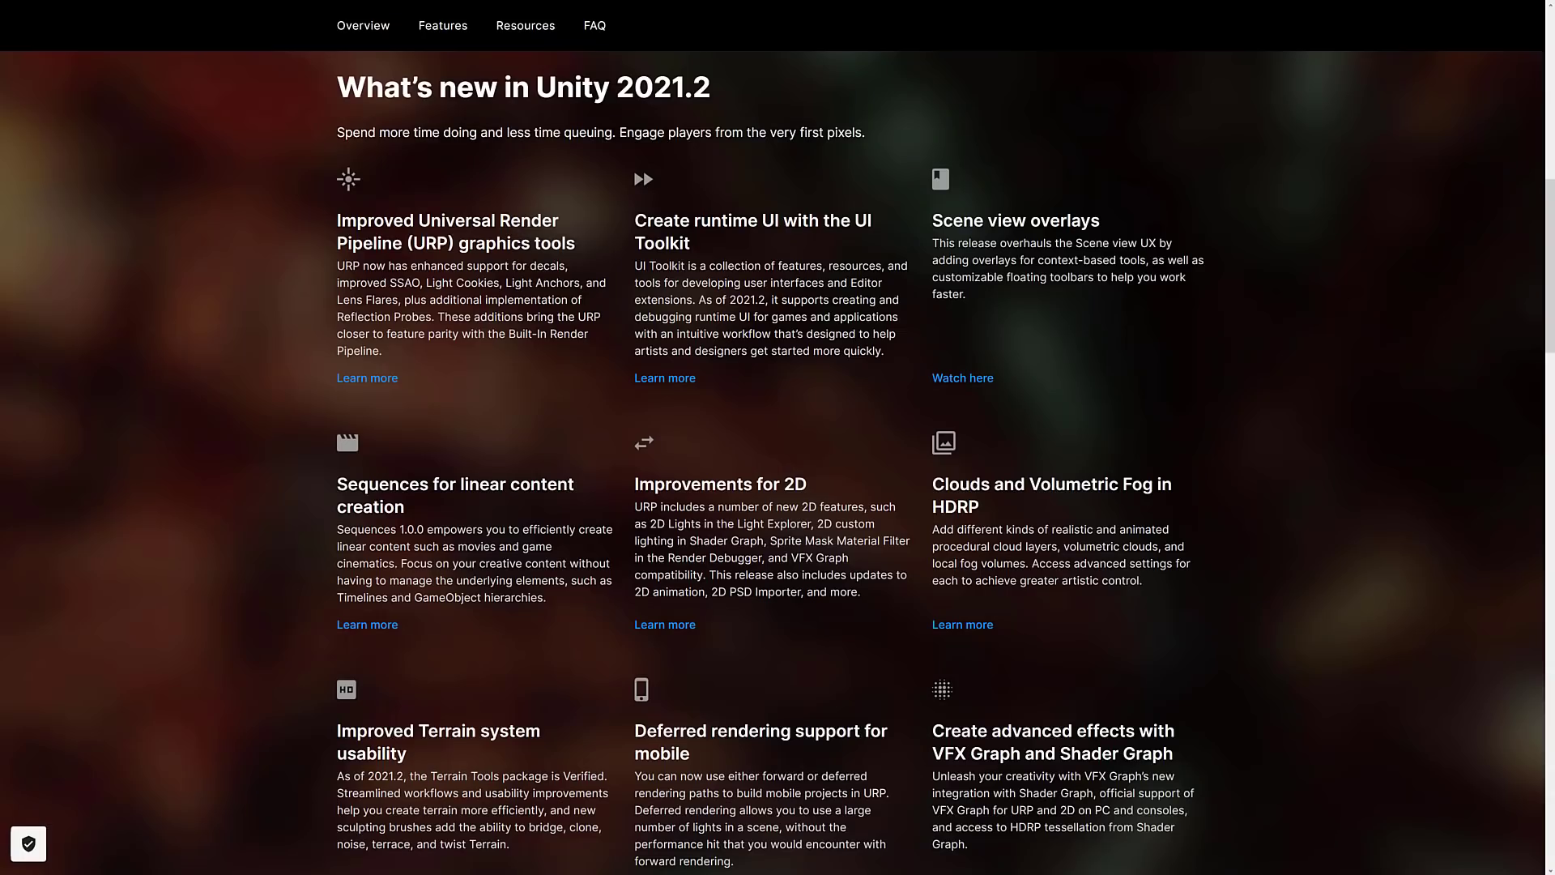
- Return to the browser and examine the entries on 2D improvements in URP and on Clouds and Volumetric Fog in HDRP
scroll(444, 273, down, 3)
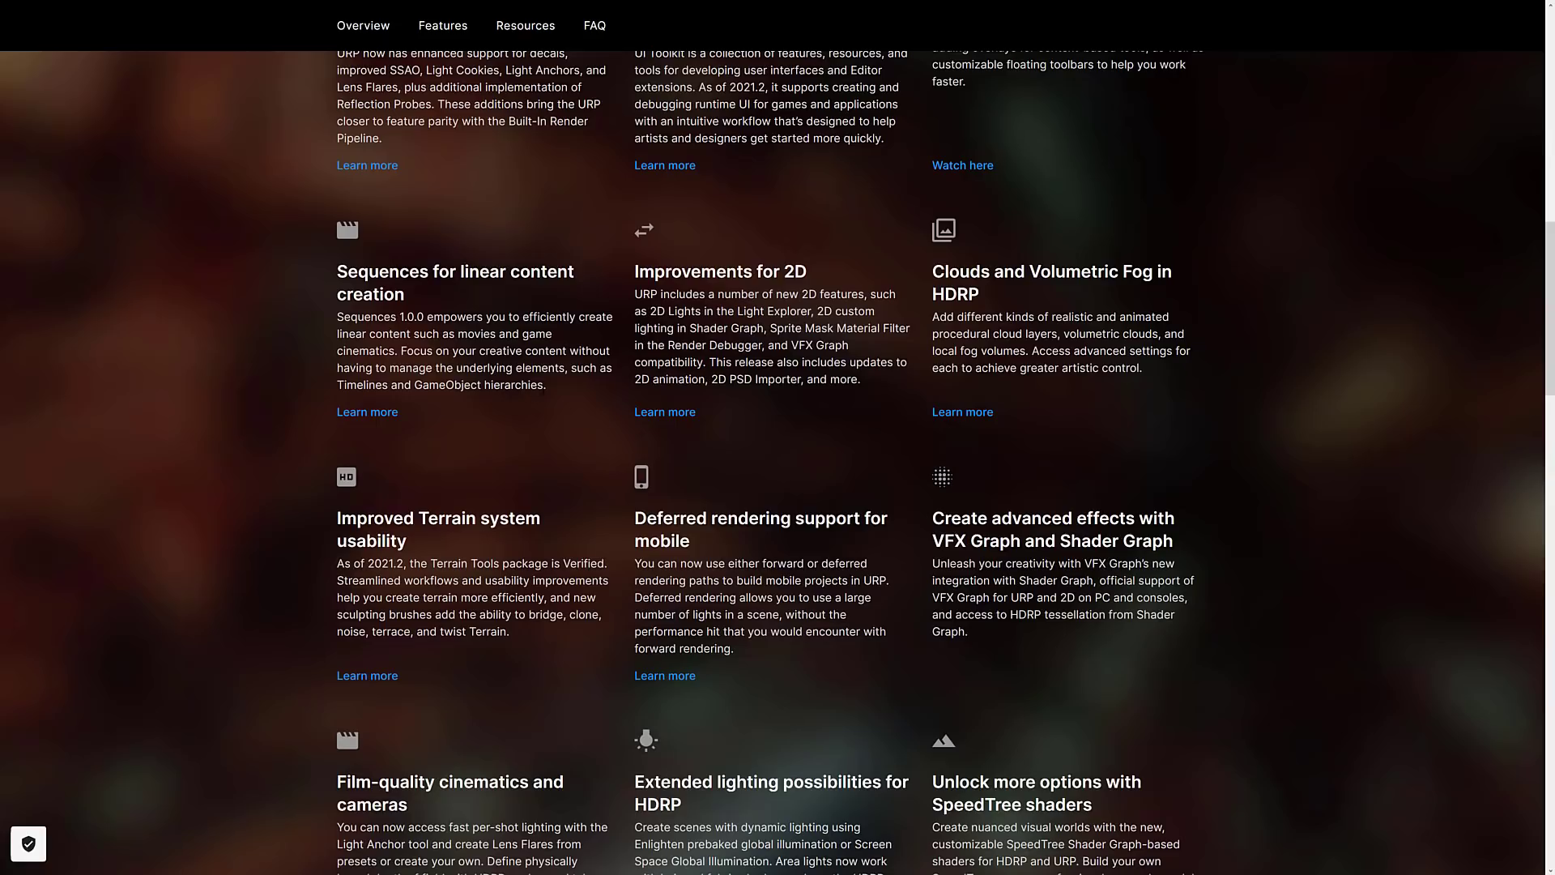
double_click(645, 294)
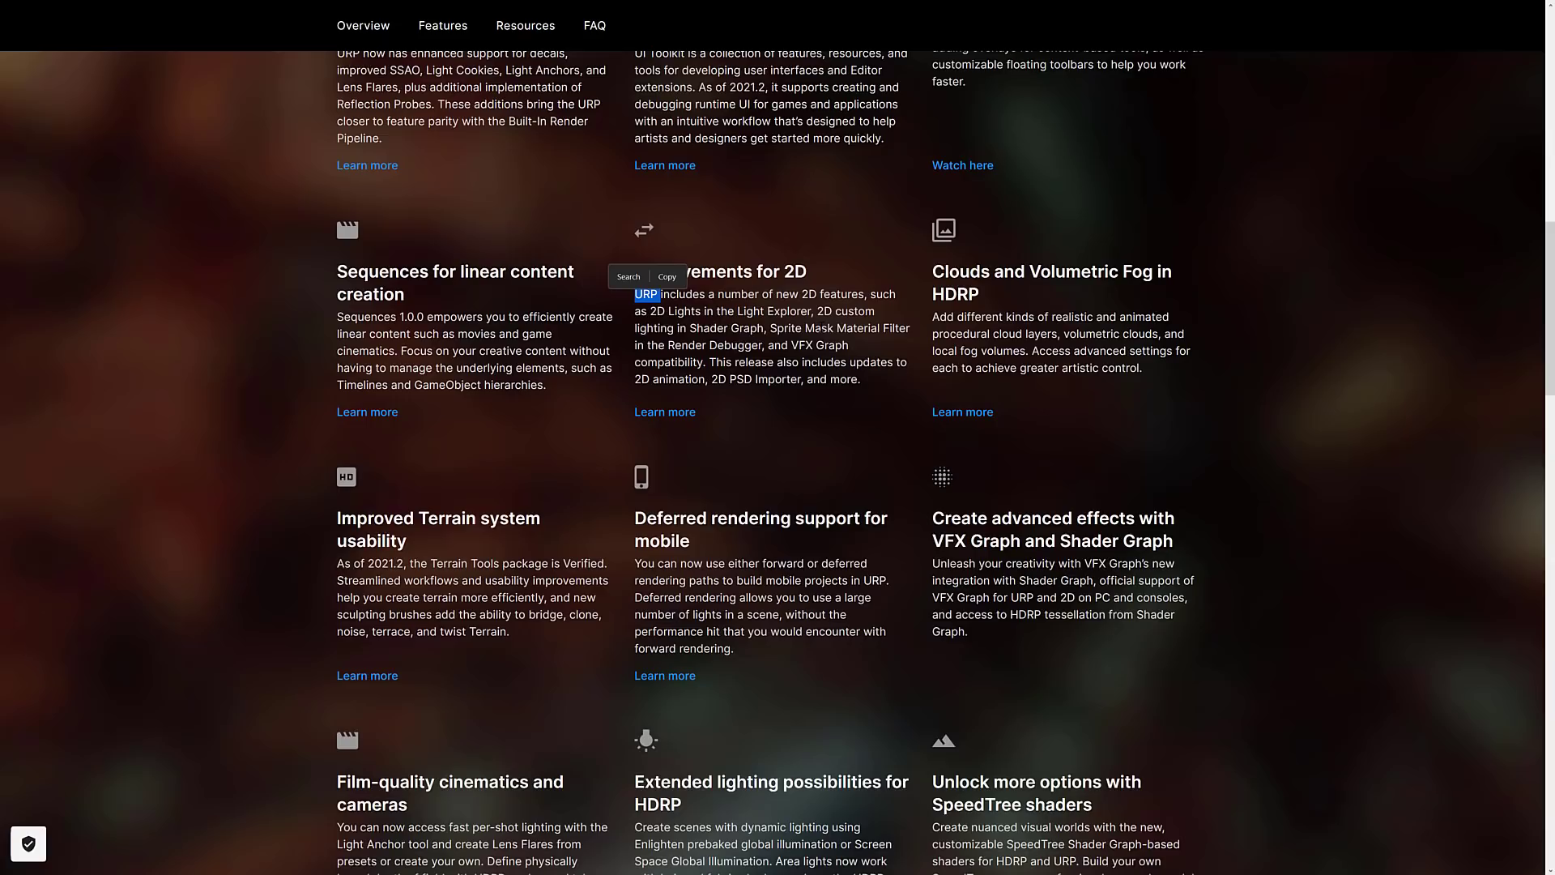
click(819, 328)
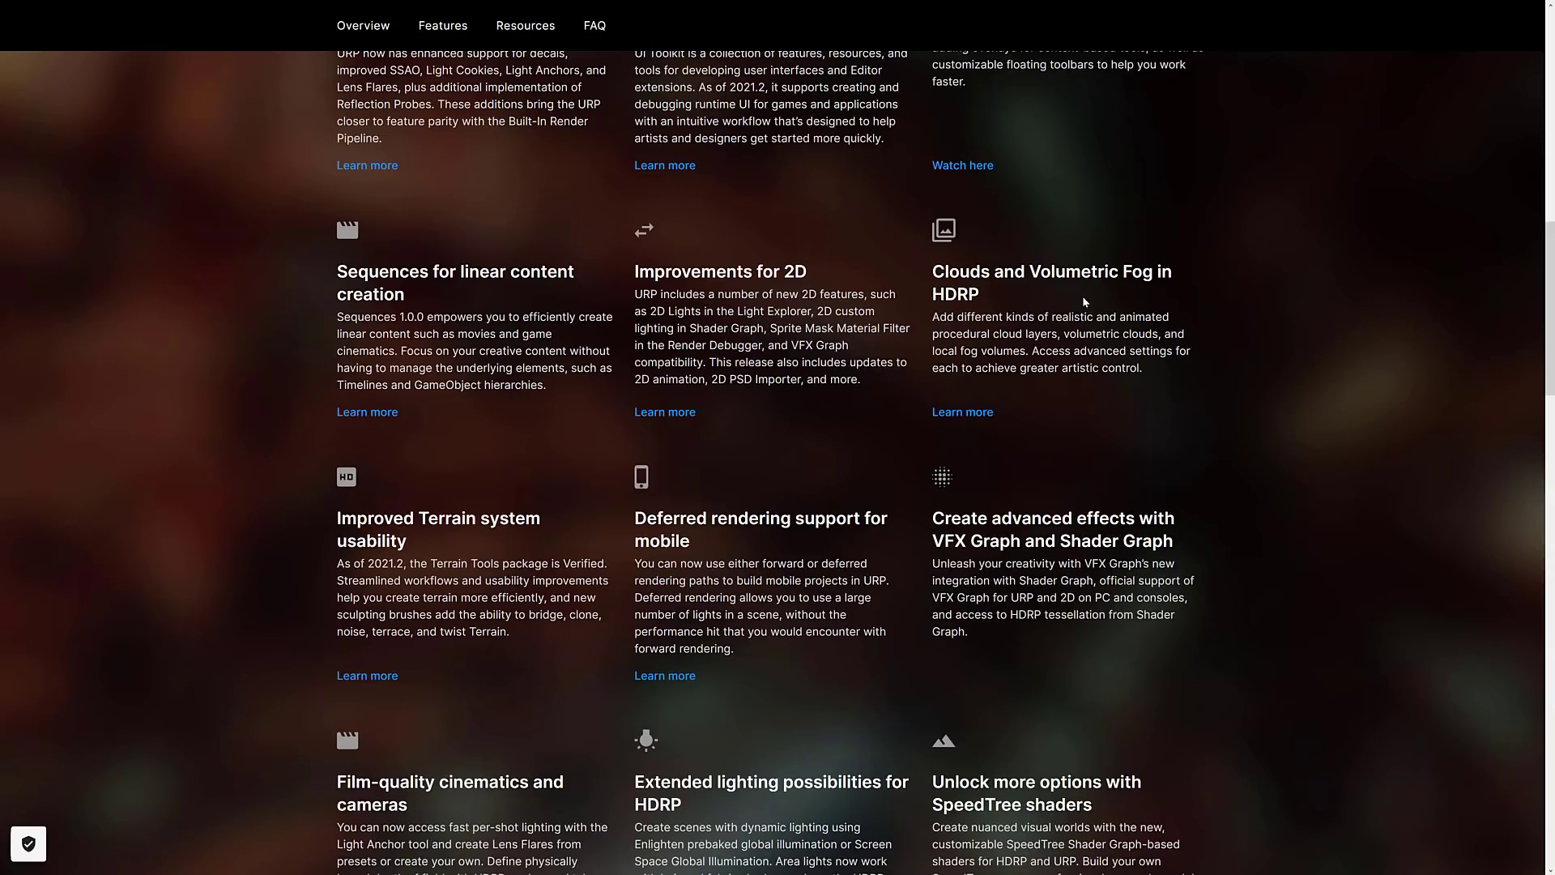
double_click(968, 293)
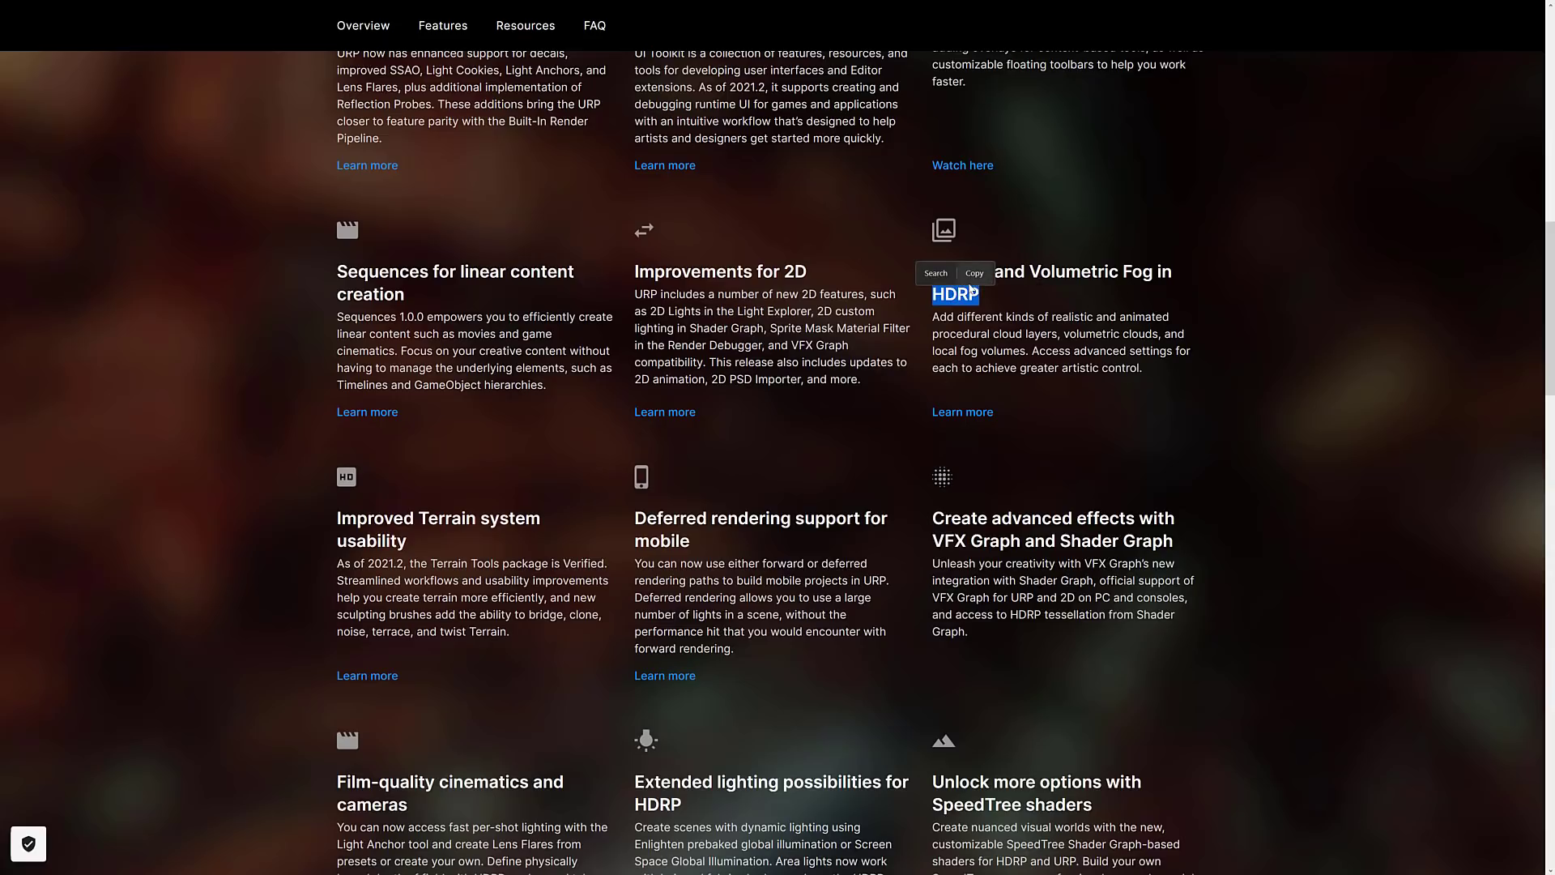
click(974, 273)
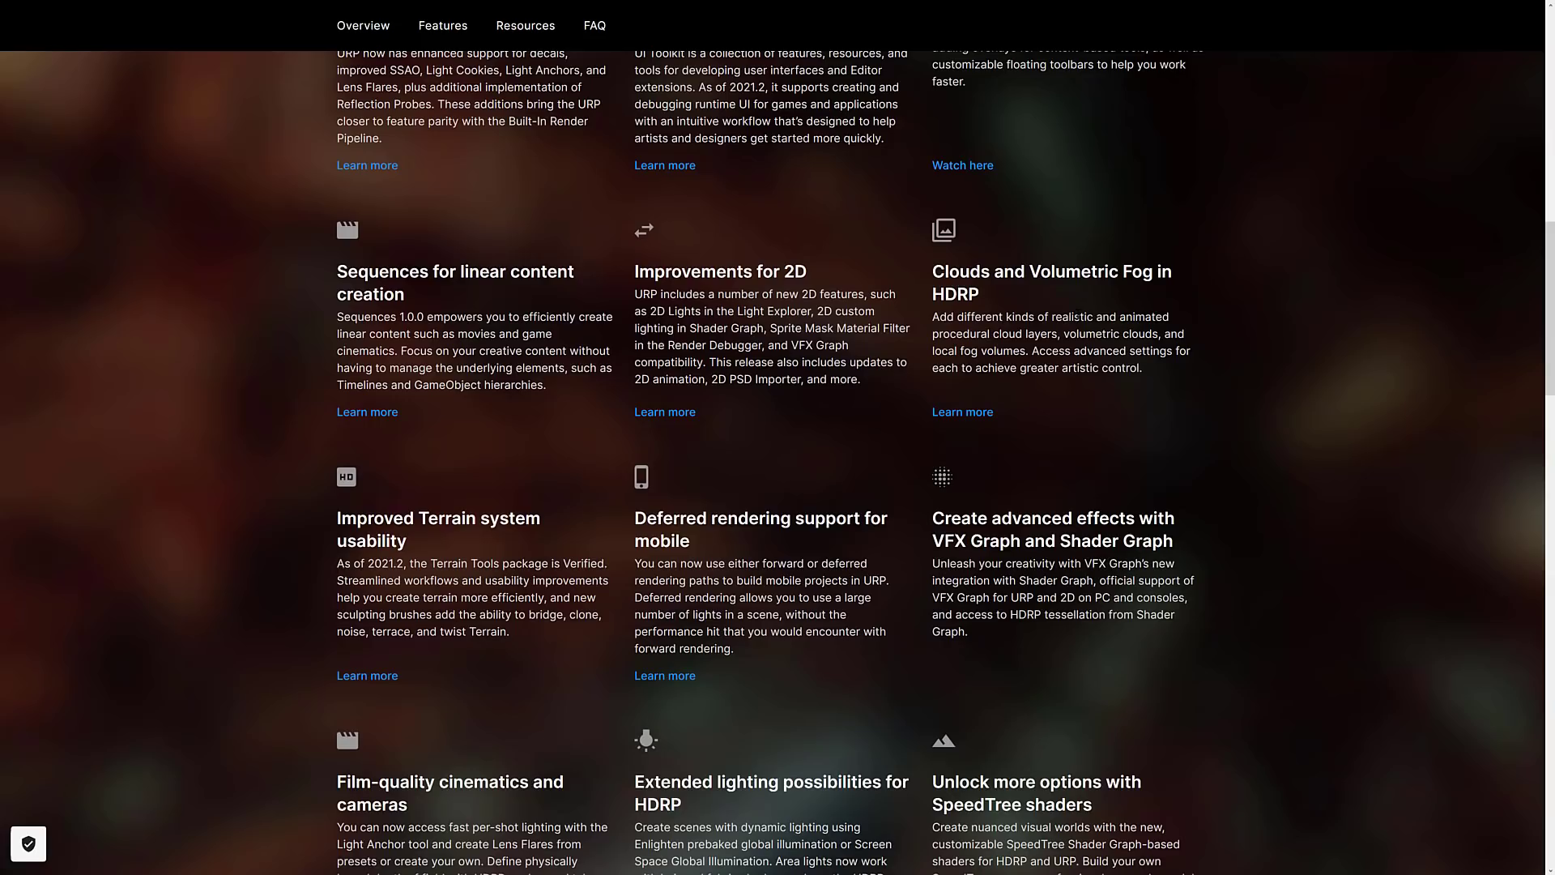
- Read the remaining feature entries from terrain and deferred rendering to SpeedTree shaders, highlighting the film-quality cinematics description
scroll(778, 461, down, 1)
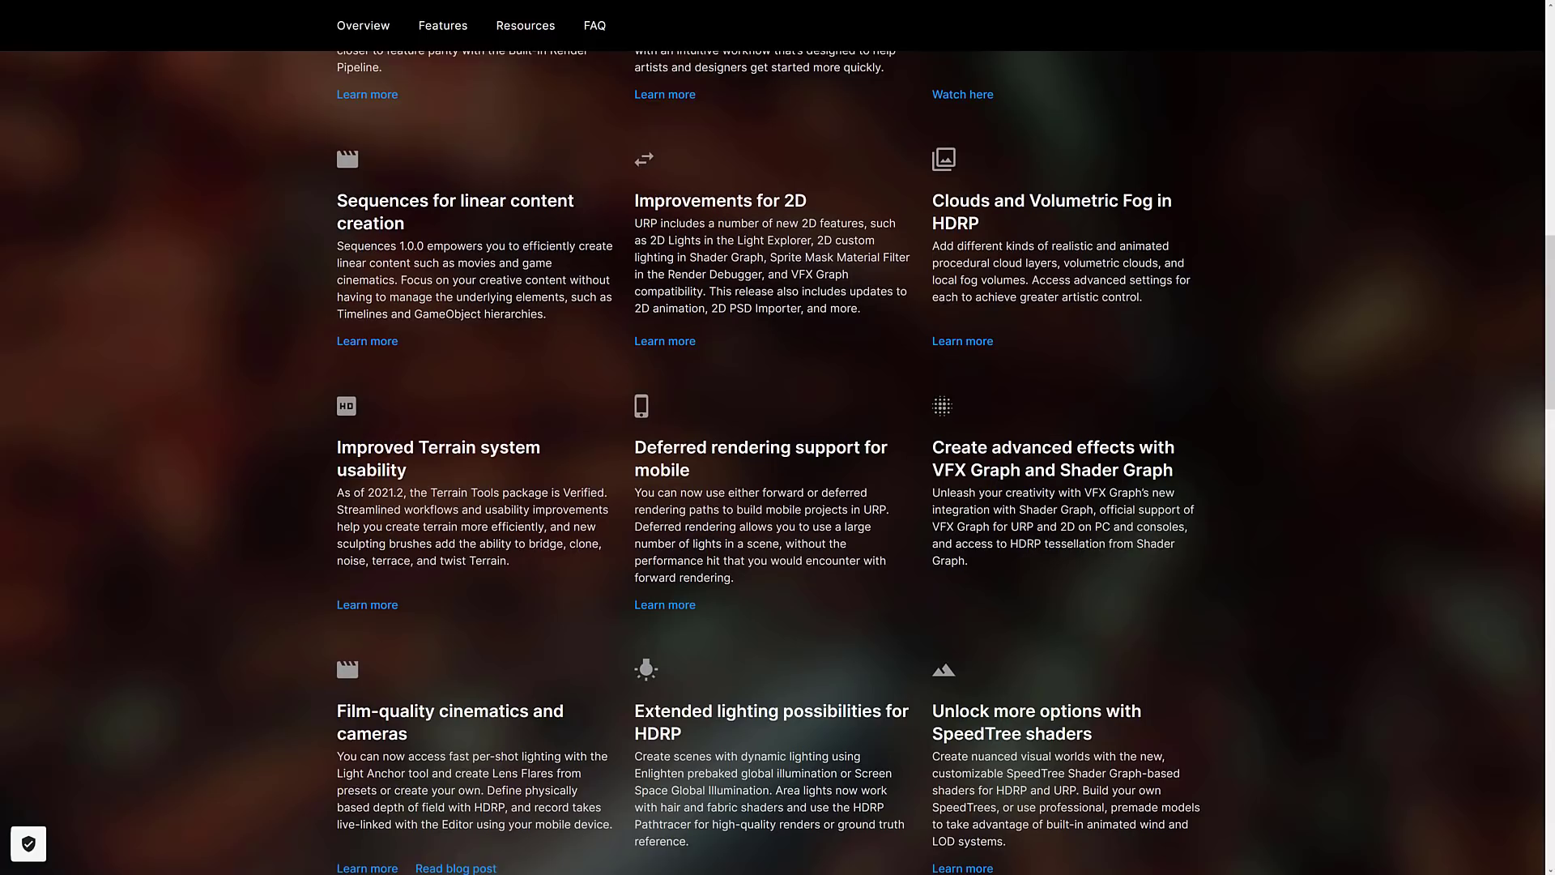
scroll(778, 462, down, 1)
scroll(777, 461, down, 1)
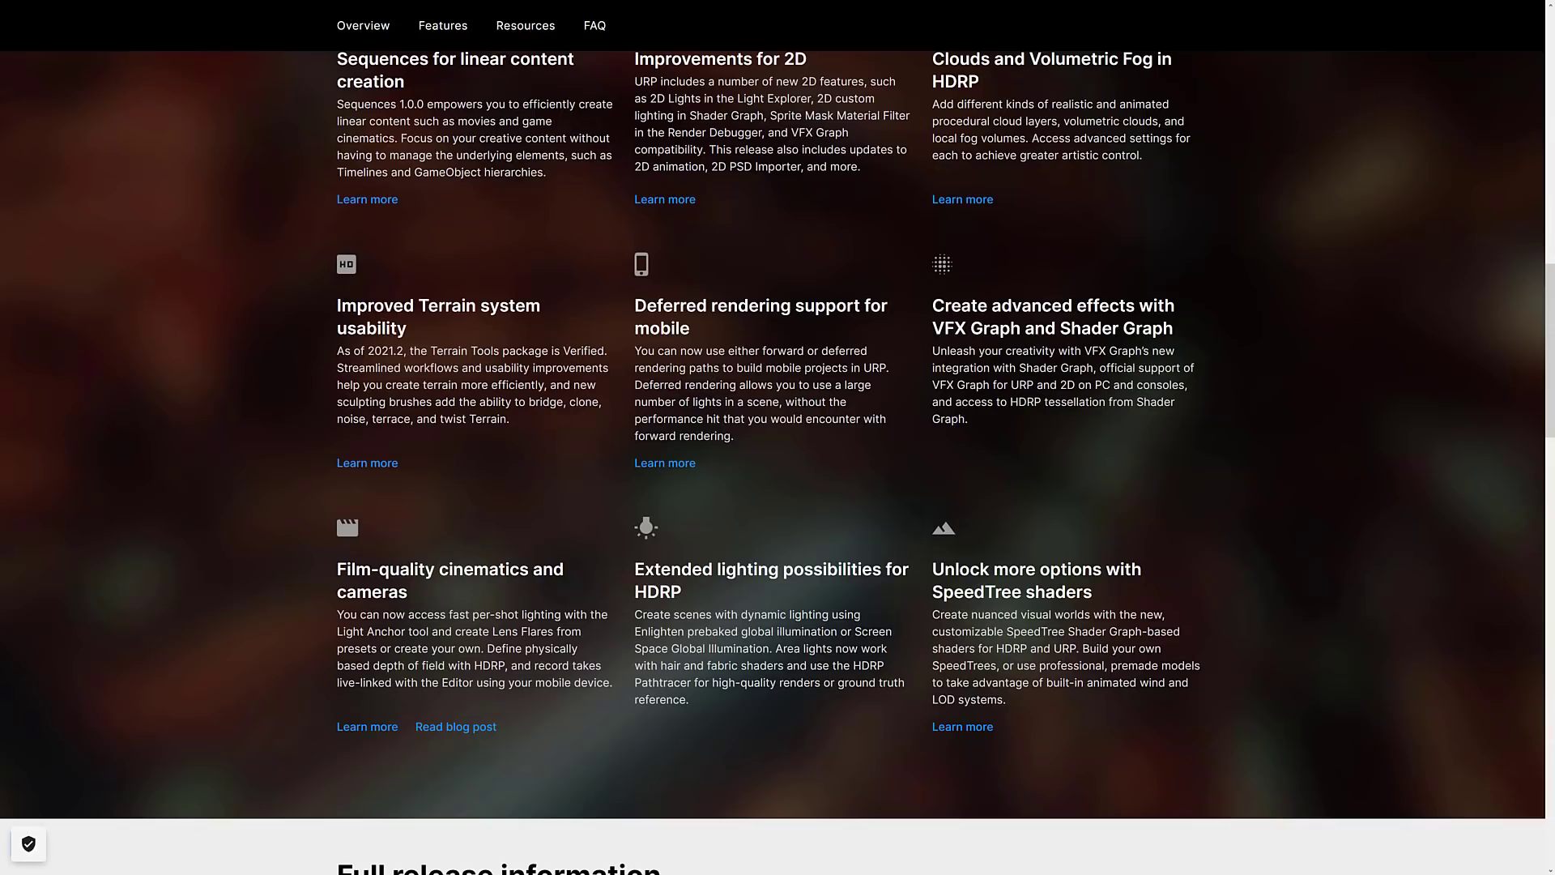
scroll(780, 278, down, 1)
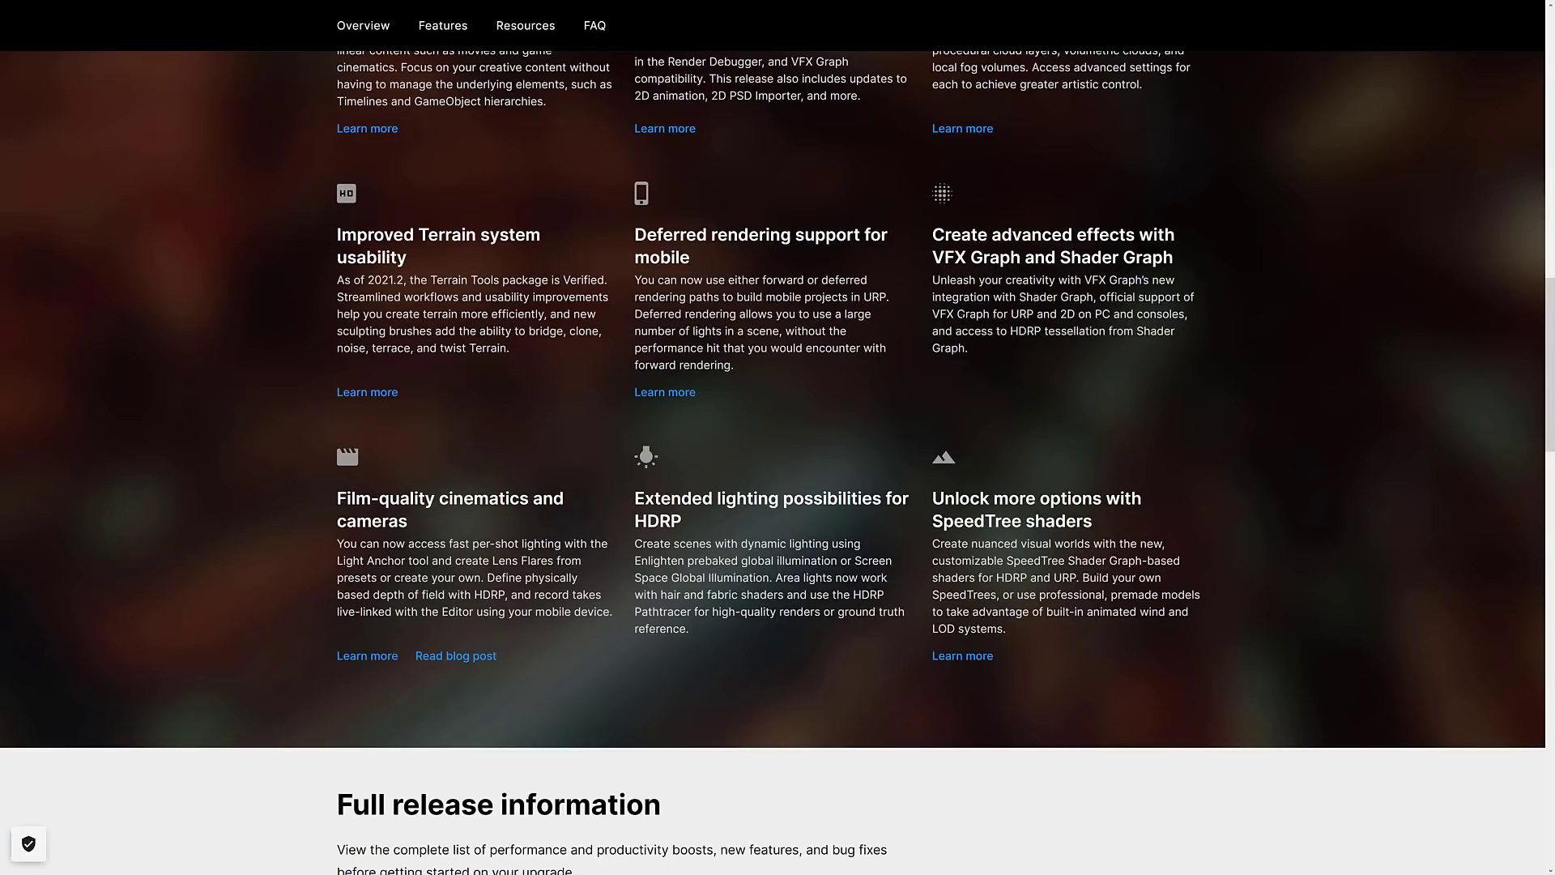
scroll(915, 311, down, 3)
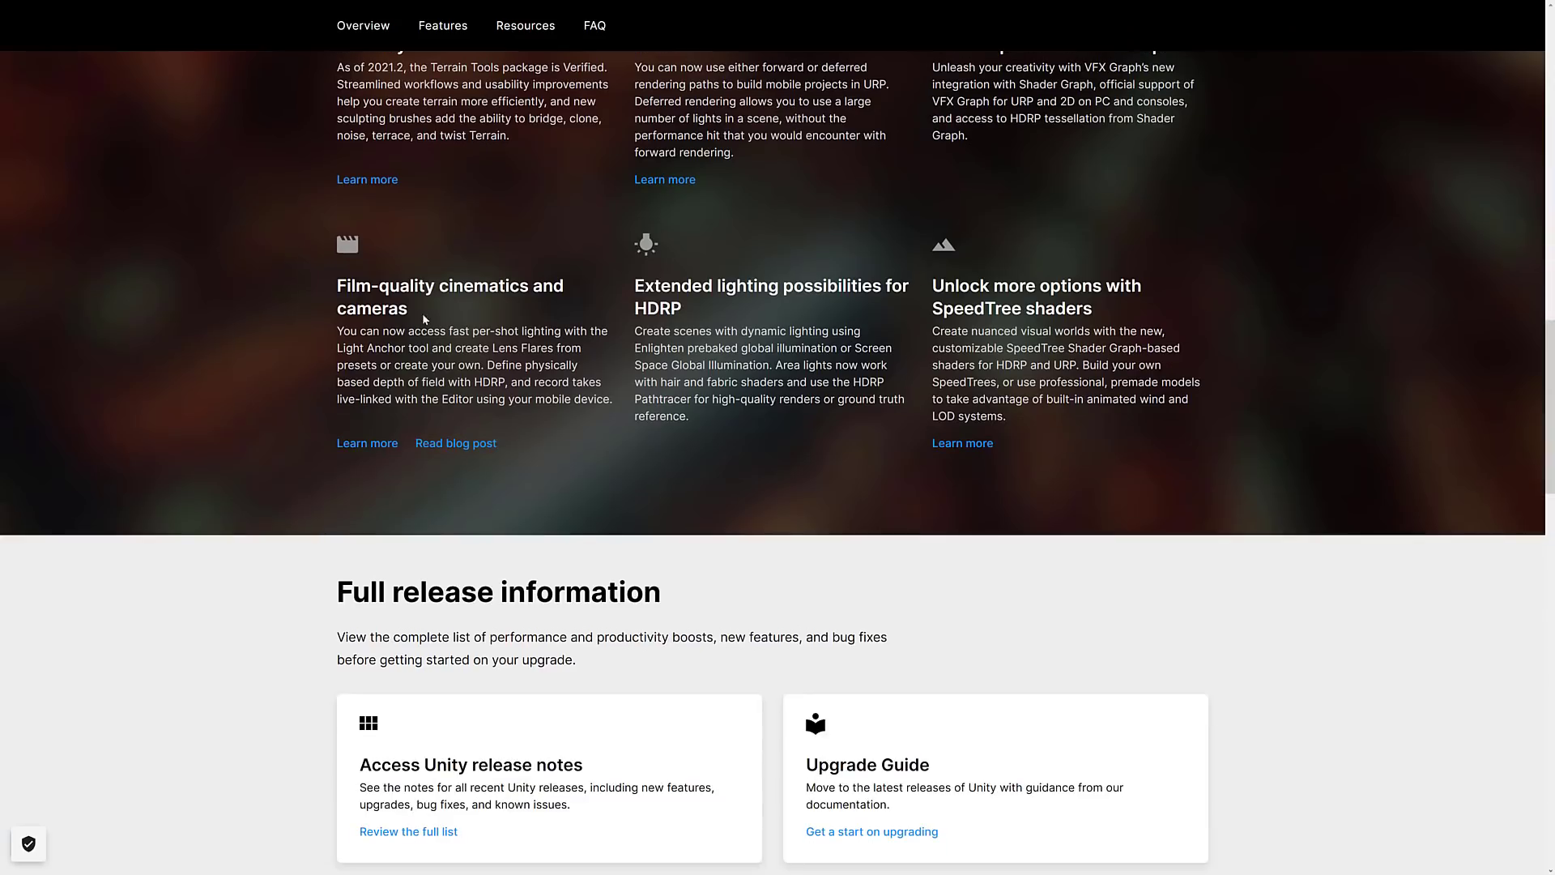
drag(612, 399, 337, 331)
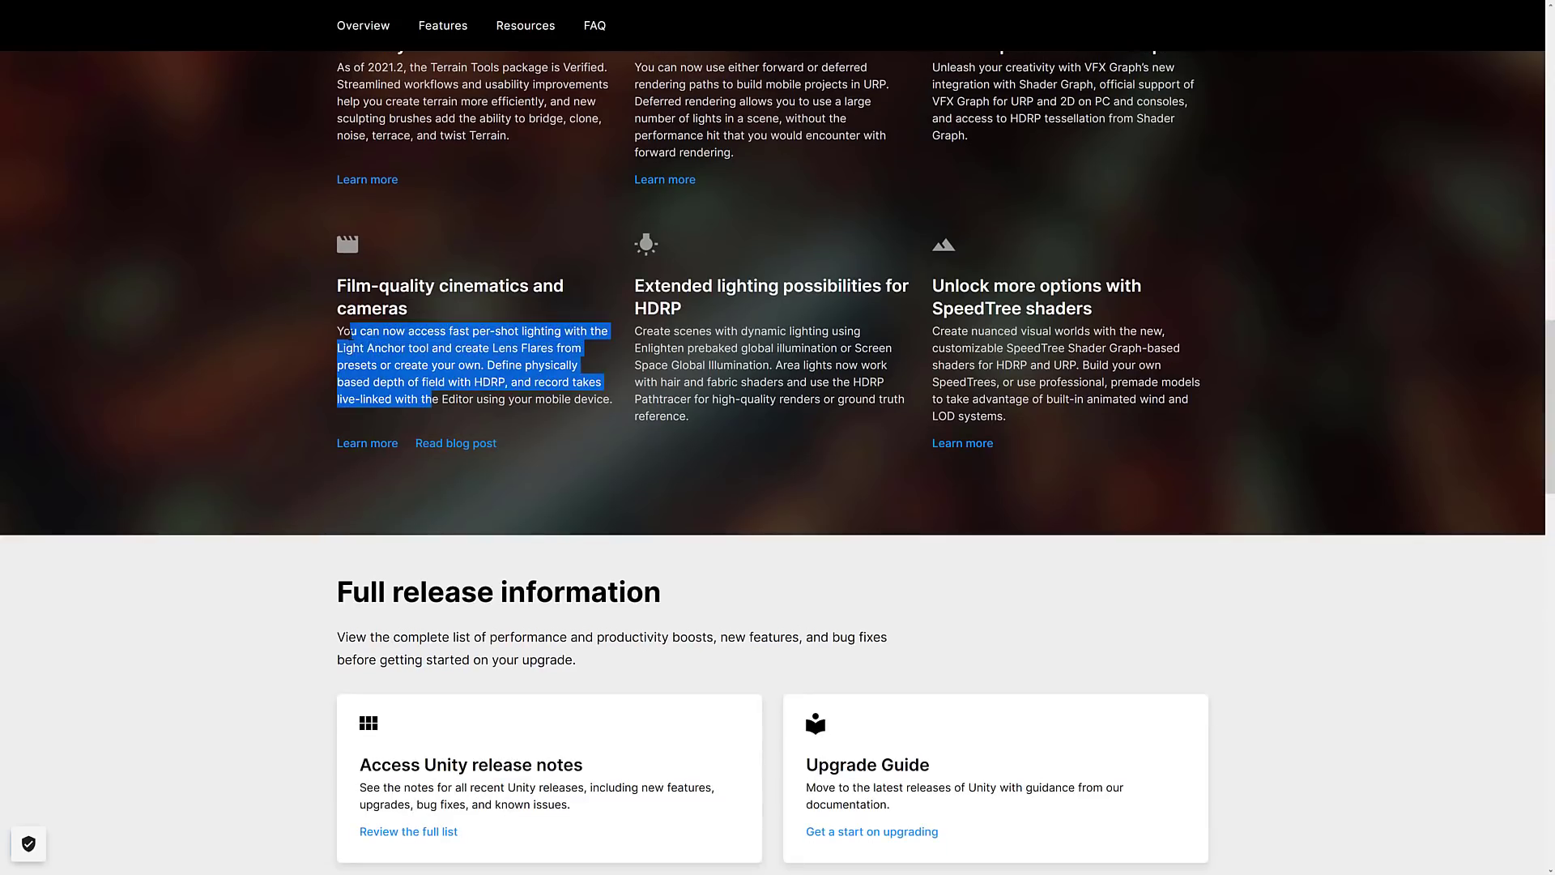
click(337, 331)
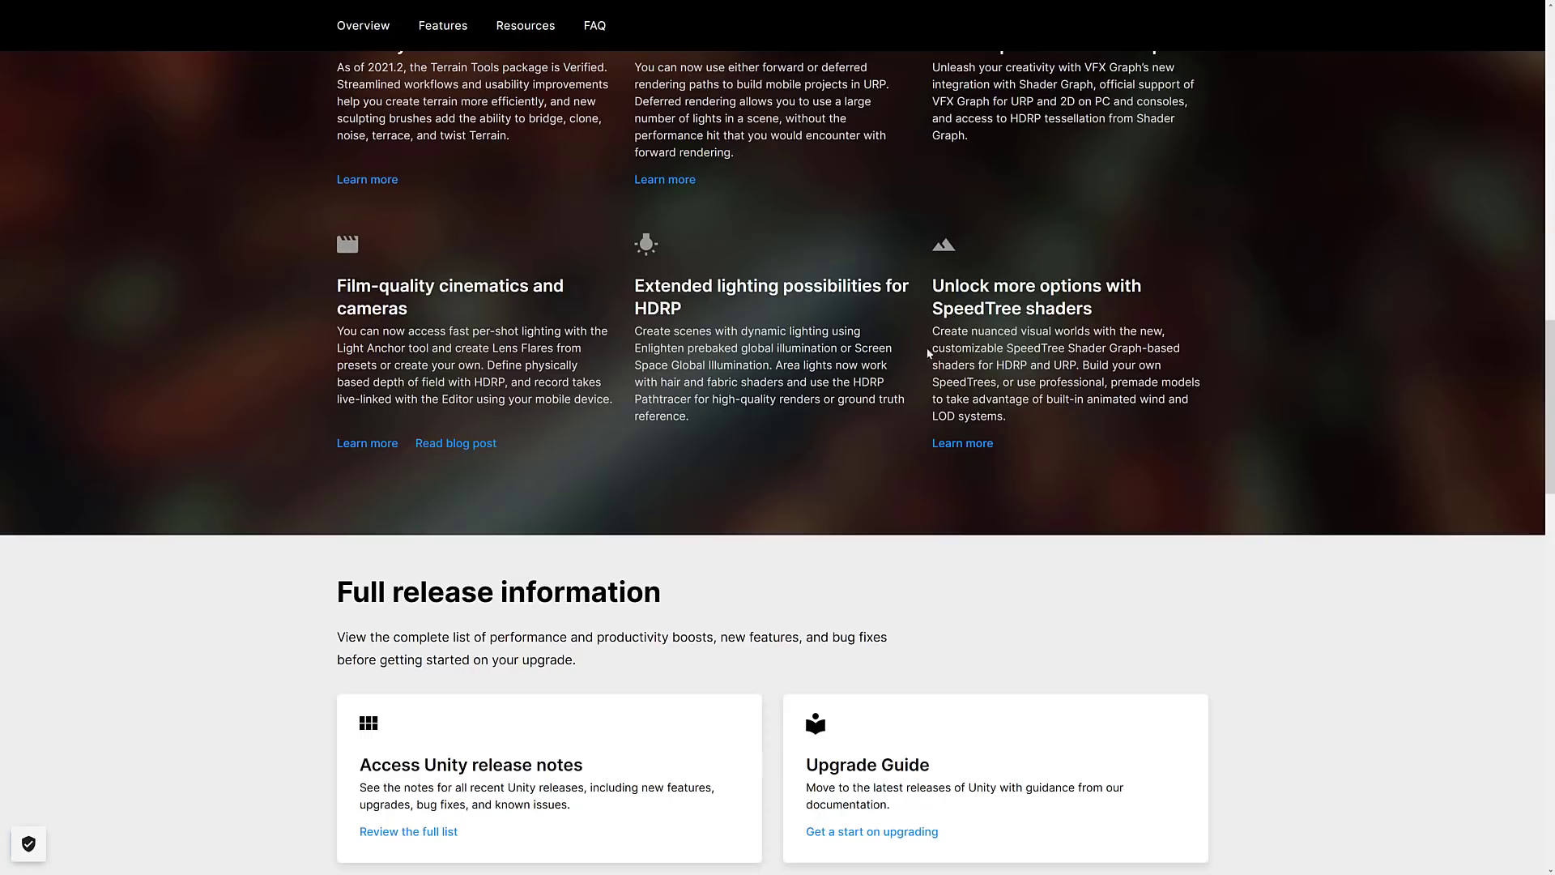
scroll(928, 353, down, 1)
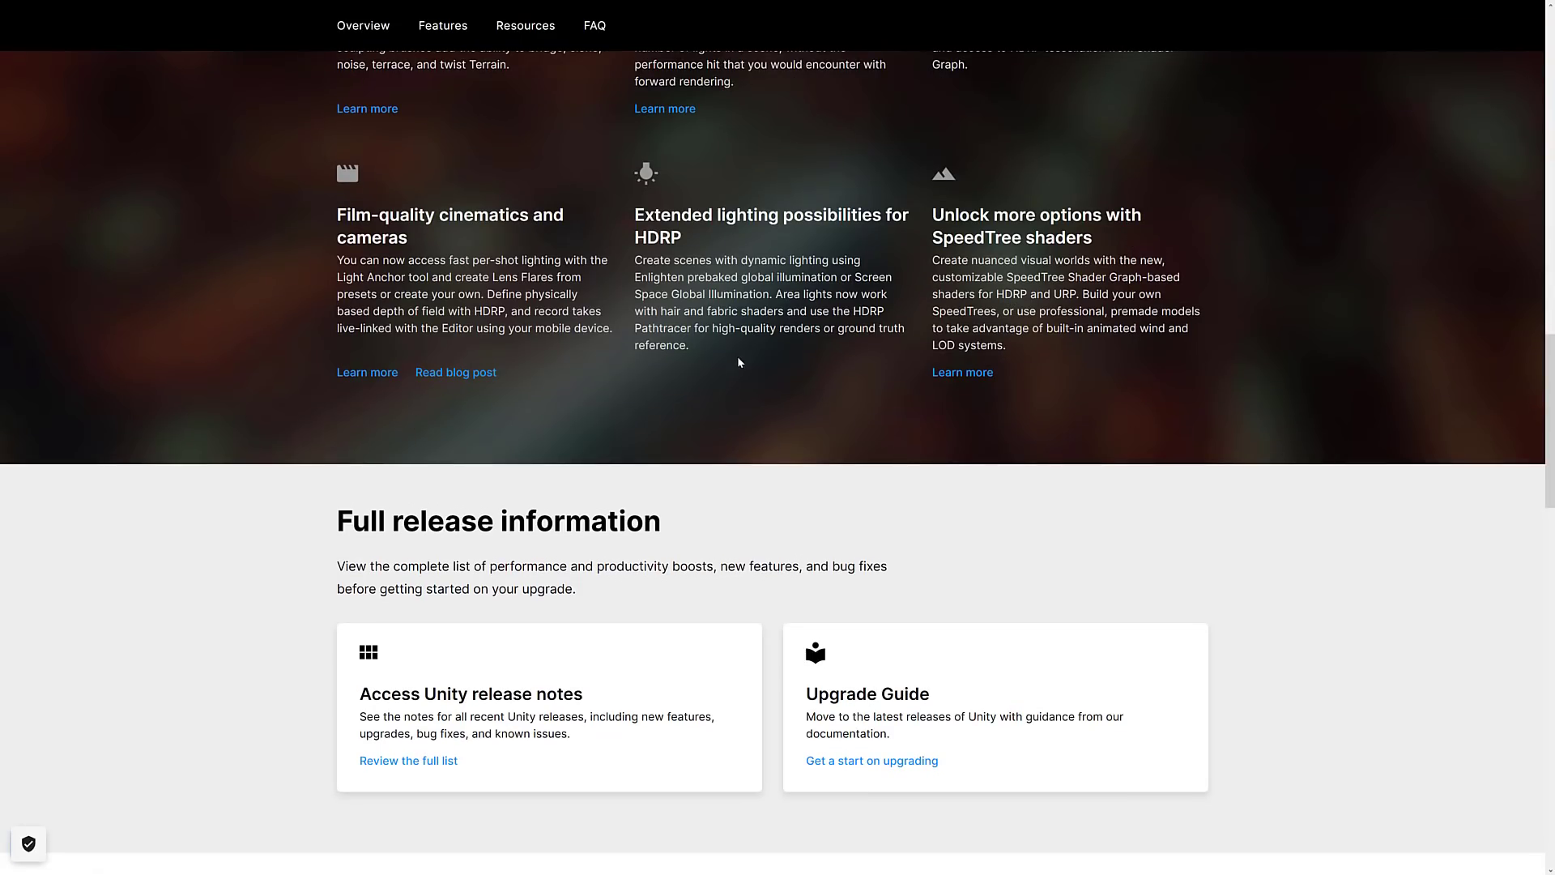
- Go back up the Unity releases overview page to the Quality part of the 2021.2 Tech Stream section
scroll(737, 357, up, 7)
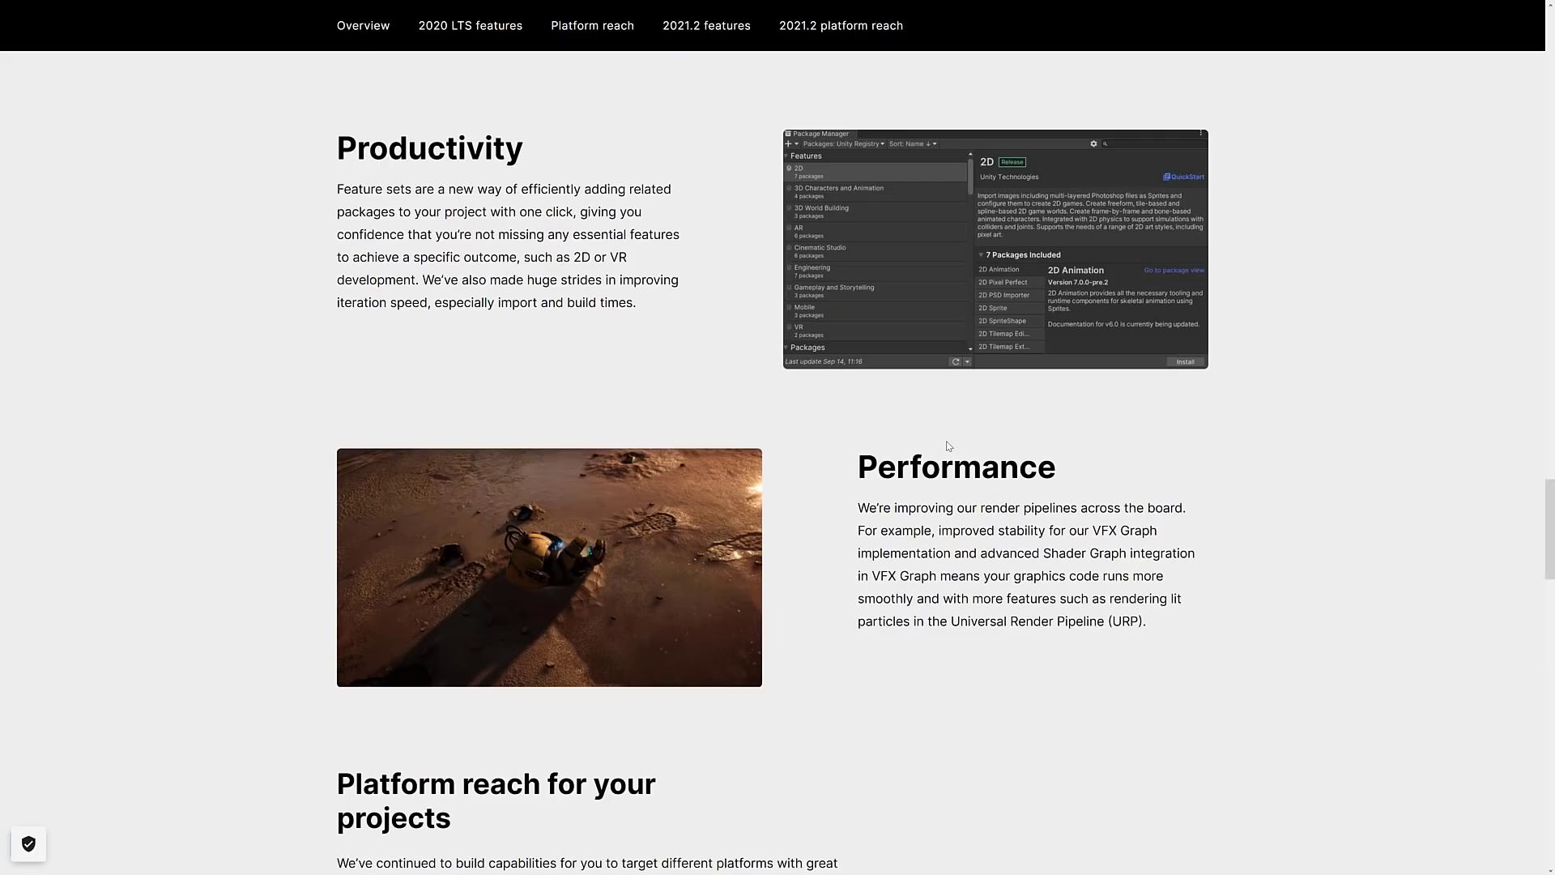
scroll(946, 447, up, 4)
scroll(948, 450, up, 5)
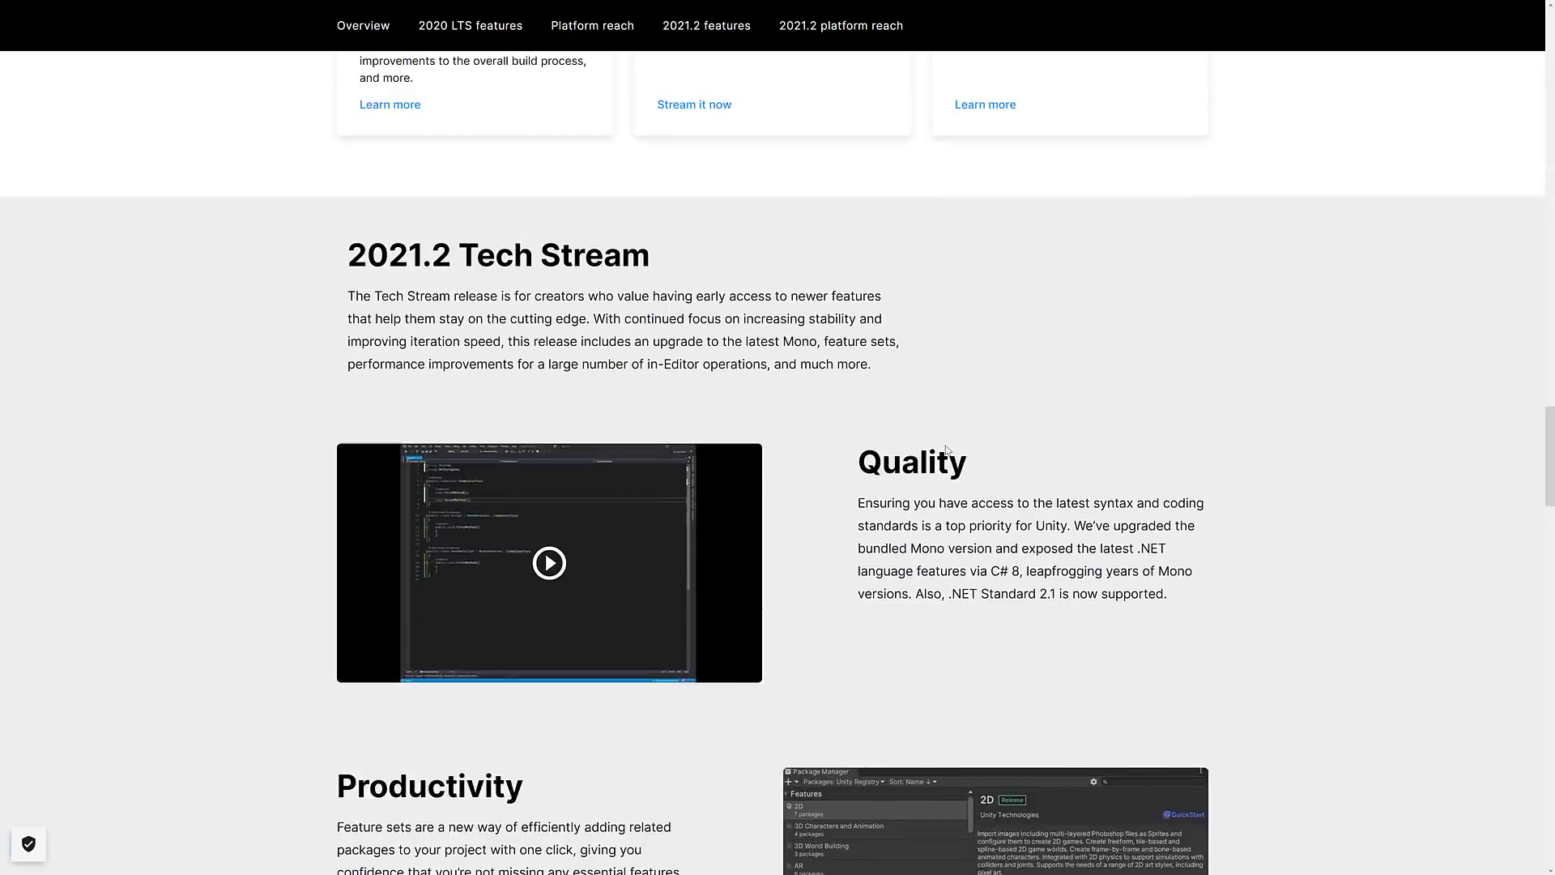
- Read the Quality section on the Mono and .NET upgrade, highlighting the phrase "leapfrogging years of Mono versions."
scroll(948, 450, down, 3)
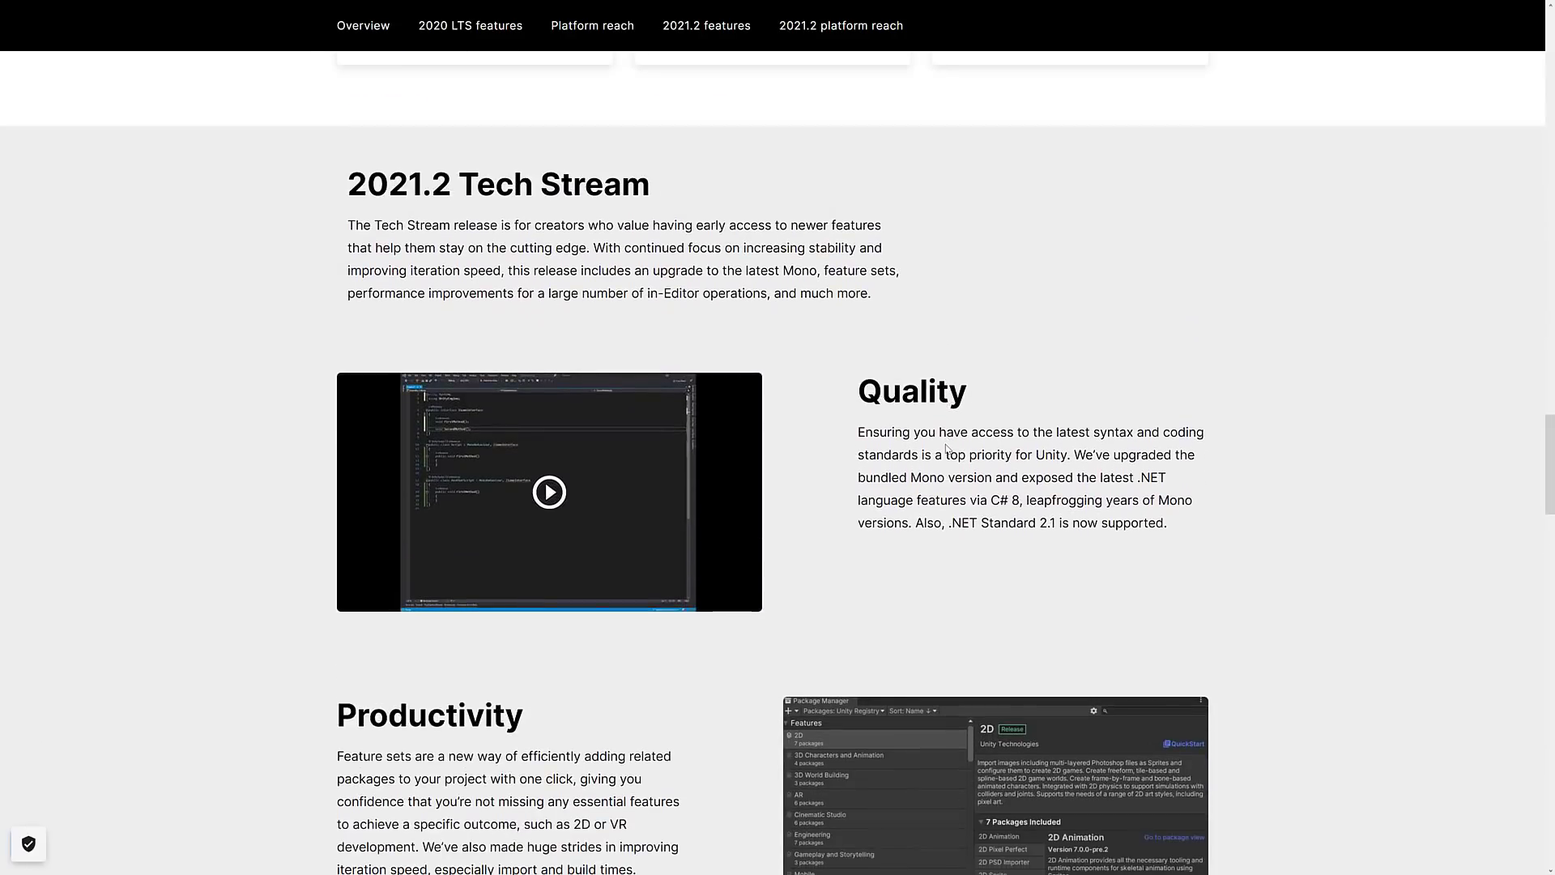
scroll(946, 448, down, 1)
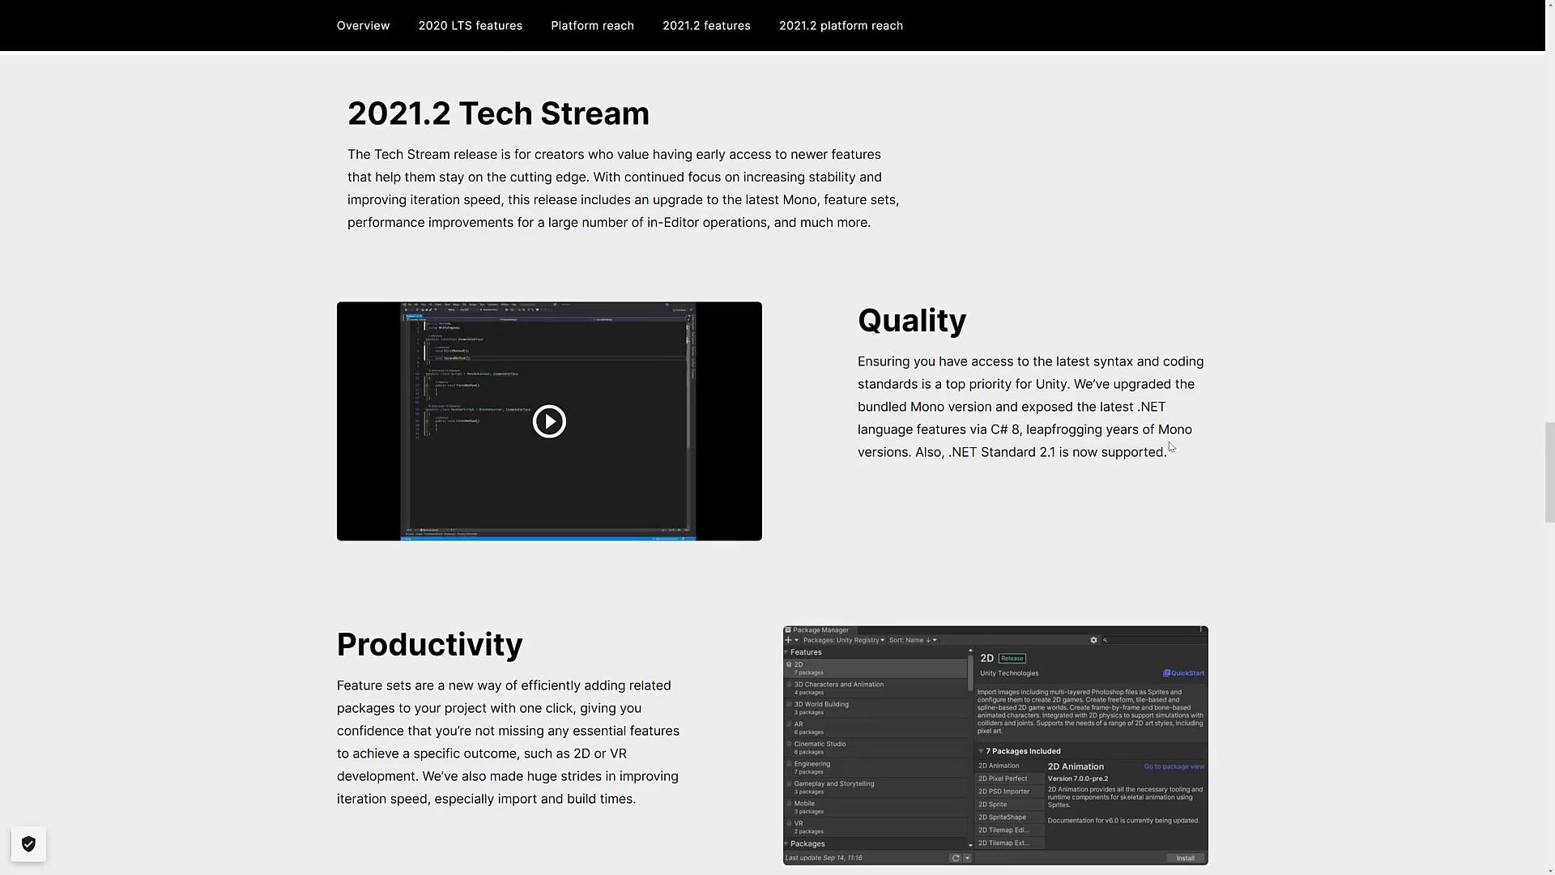
drag(1171, 430, 865, 369)
click(882, 381)
drag(1075, 384, 1095, 433)
click(997, 364)
double_click(887, 452)
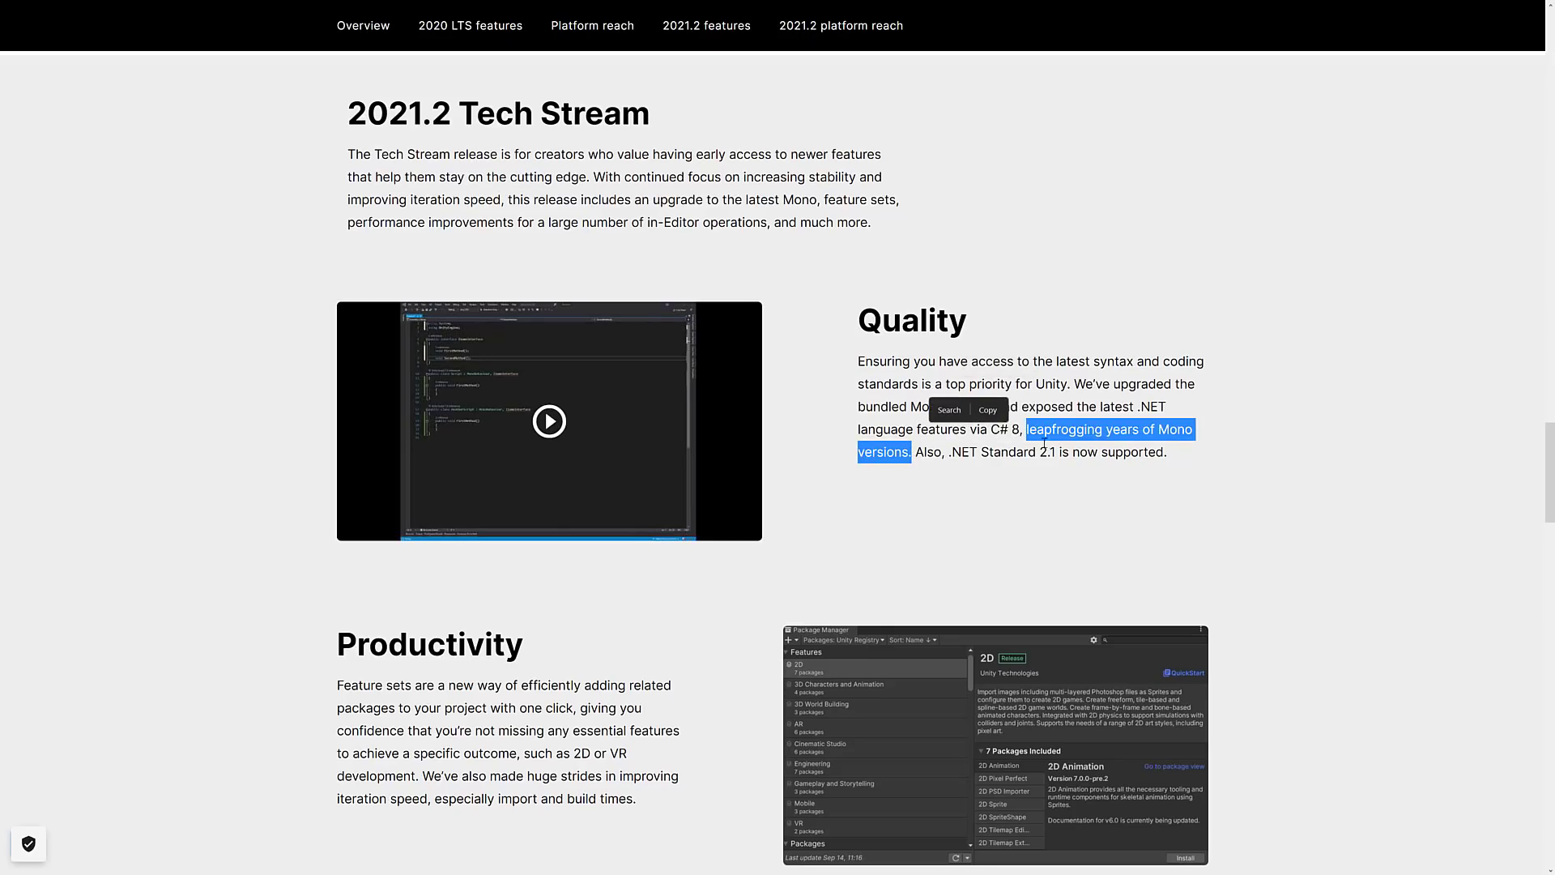
click(896, 466)
mouse_move(944, 452)
mouse_down()
mouse_move(1132, 452)
mouse_move(942, 458)
mouse_up()
- Examine the Productivity and Performance sections and the platform reach entries, from AR and VR templates to Adaptive Performance 3.0
scroll(942, 461, down, 2)
scroll(942, 461, down, 2)
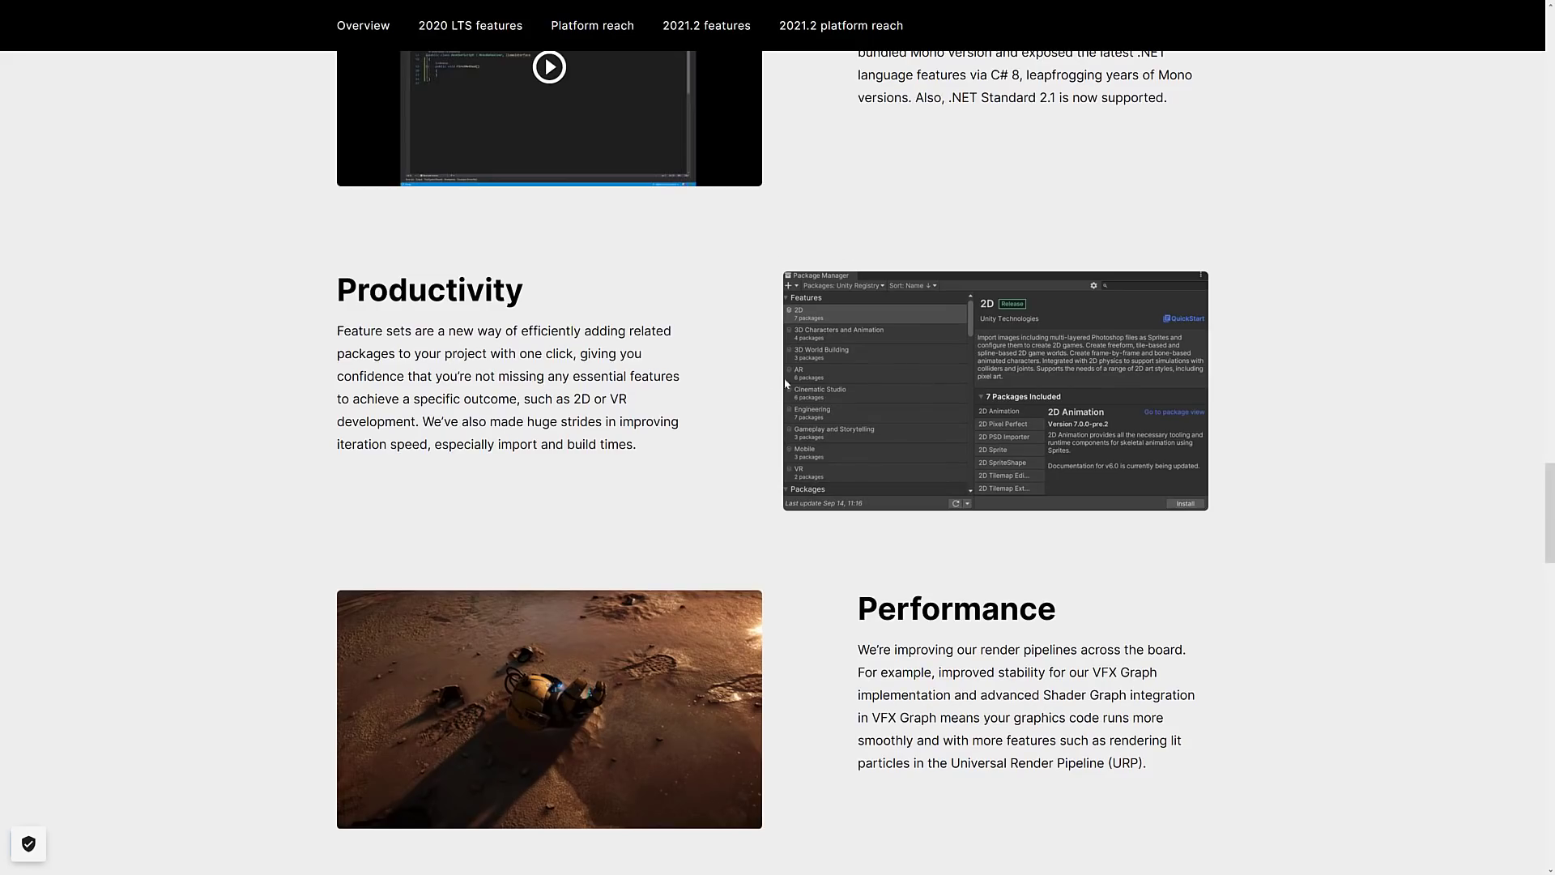
scroll(965, 402, down, 1)
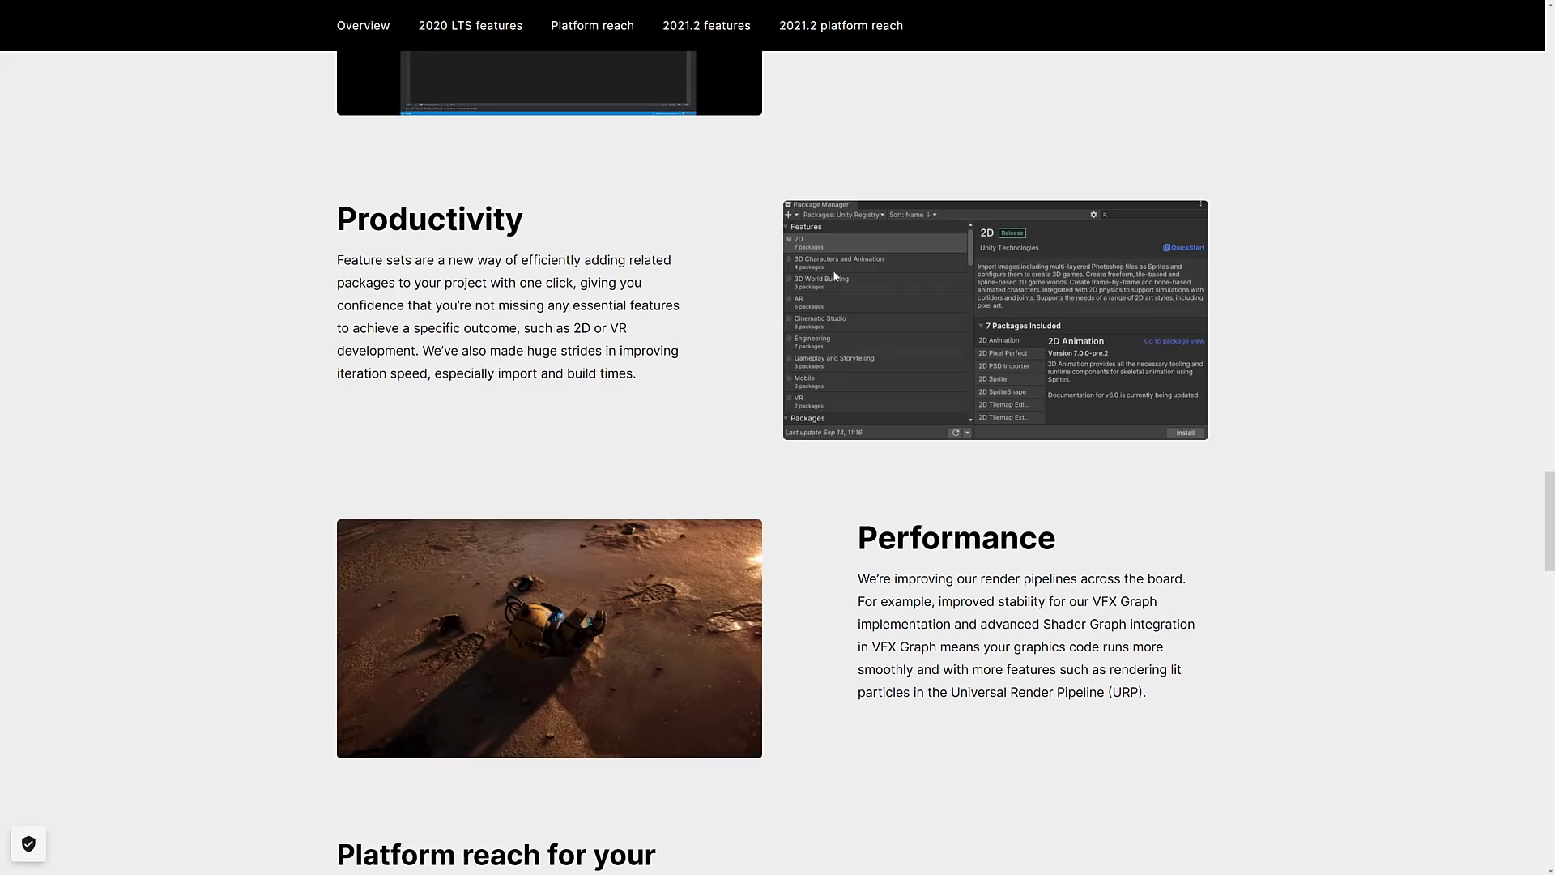
scroll(908, 300, down, 4)
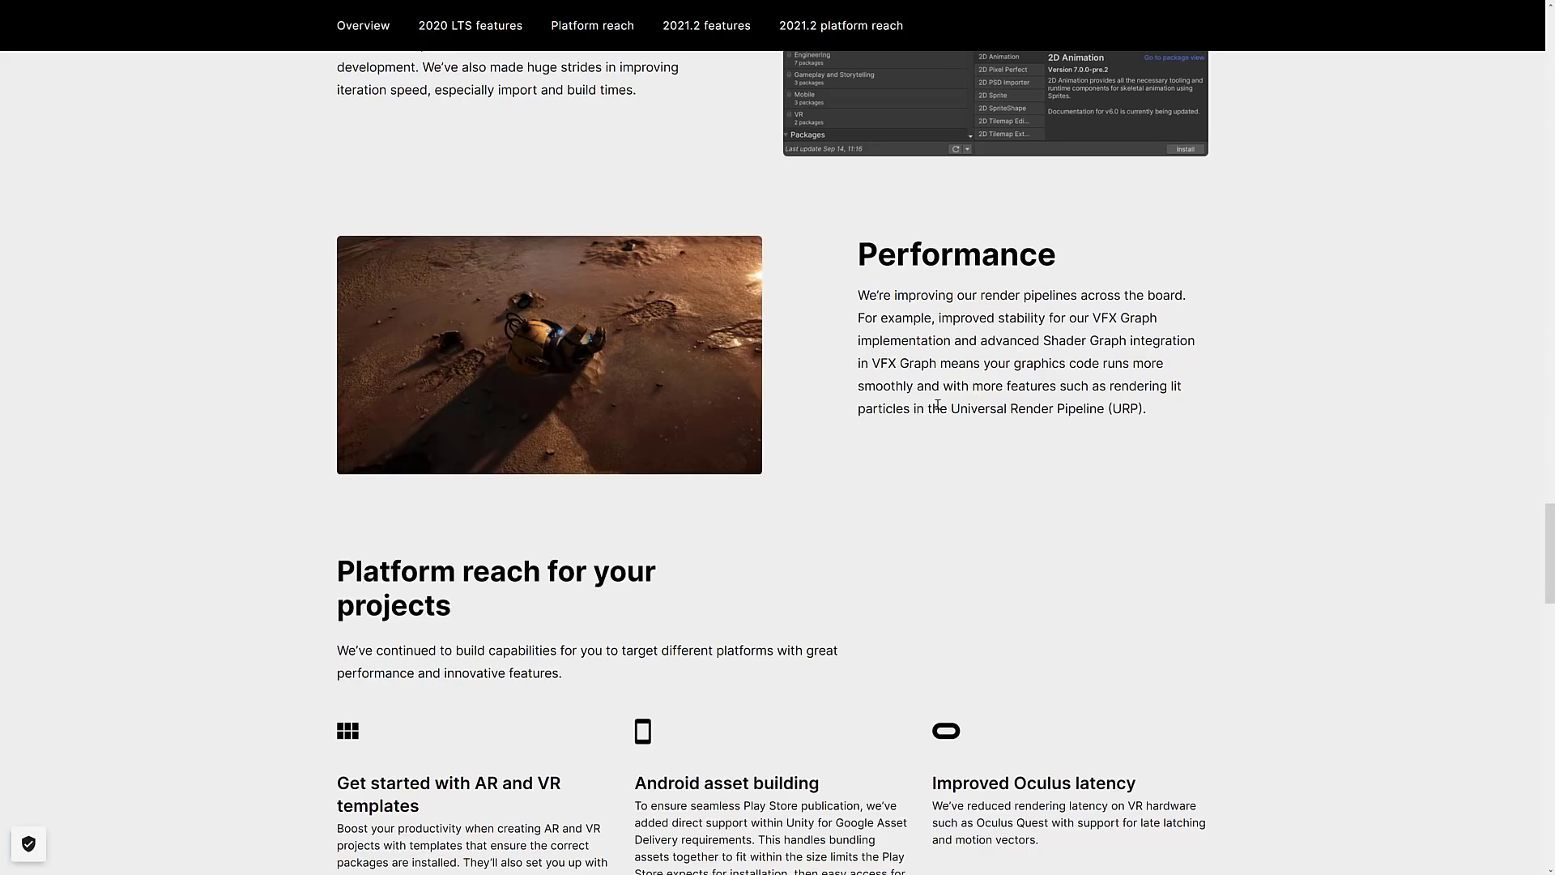
scroll(1010, 419, down, 4)
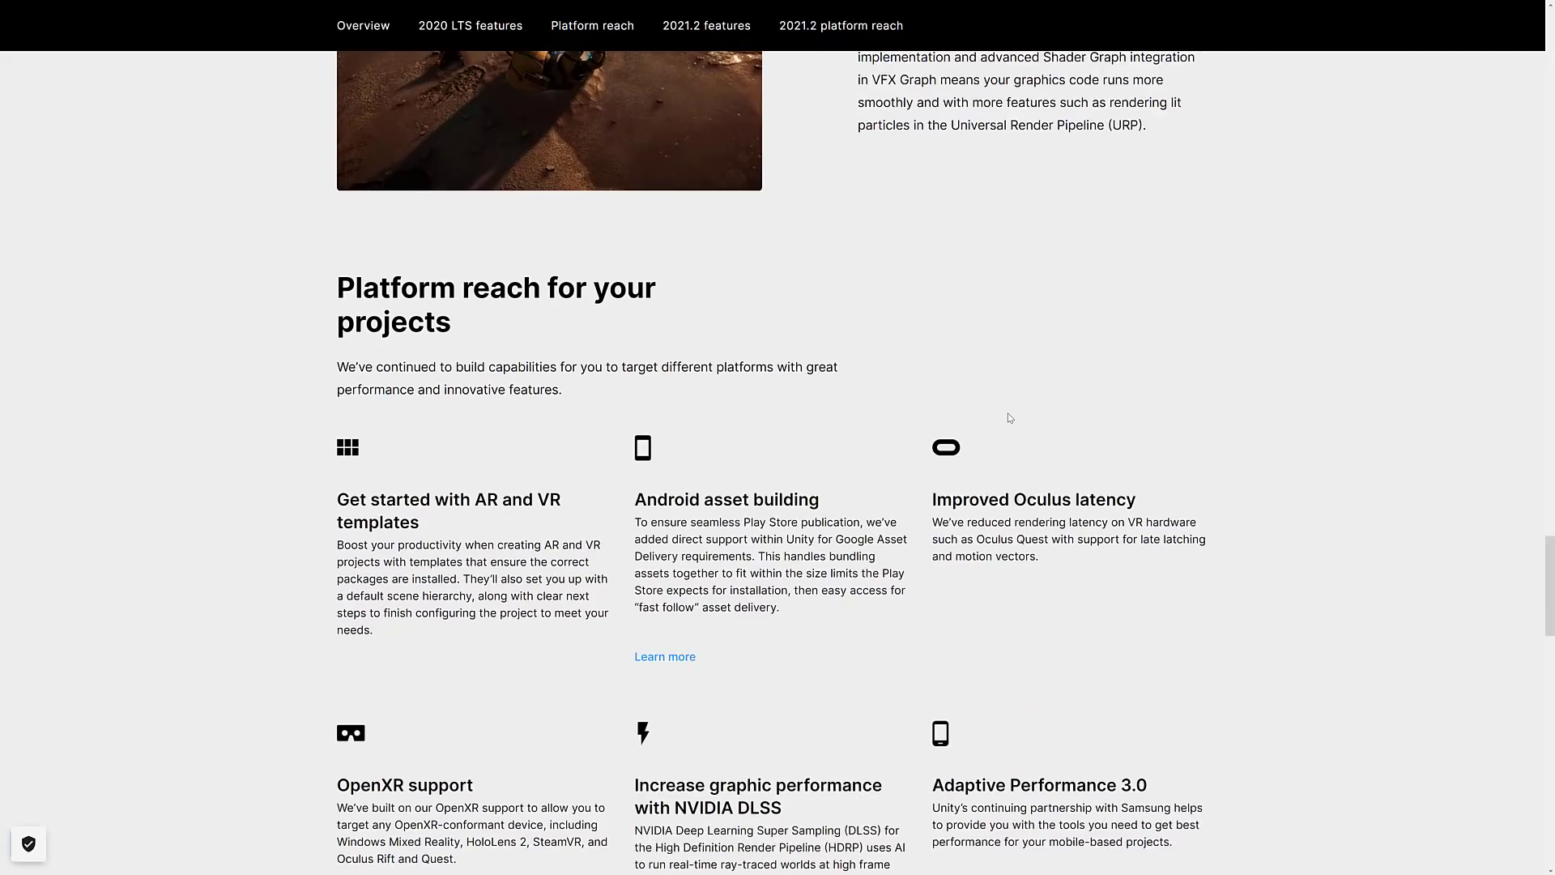
scroll(1010, 419, down, 5)
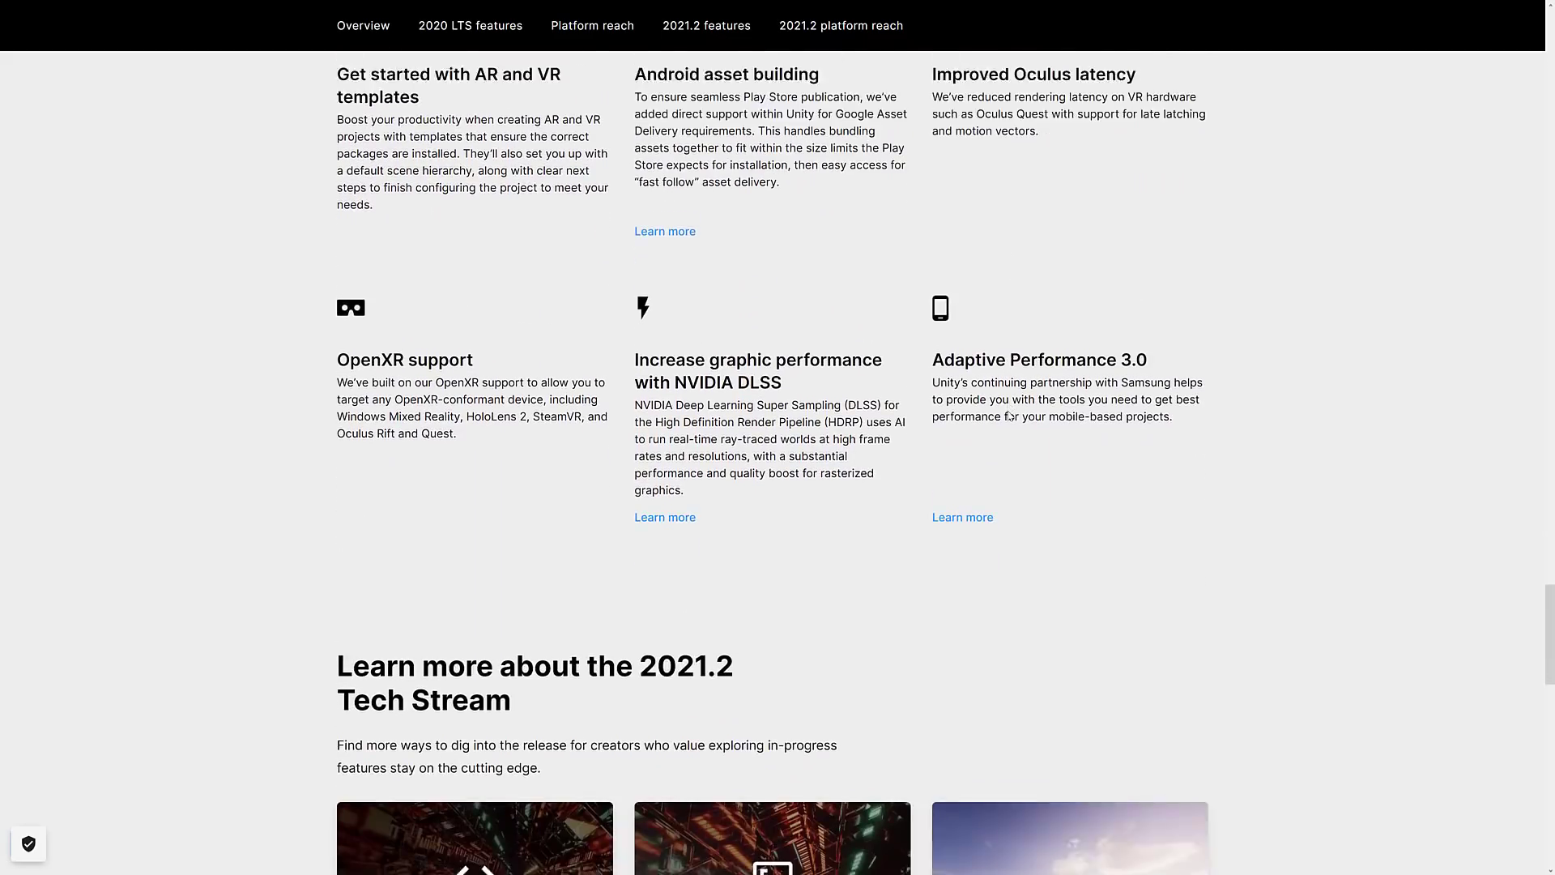
scroll(1009, 413, down, 5)
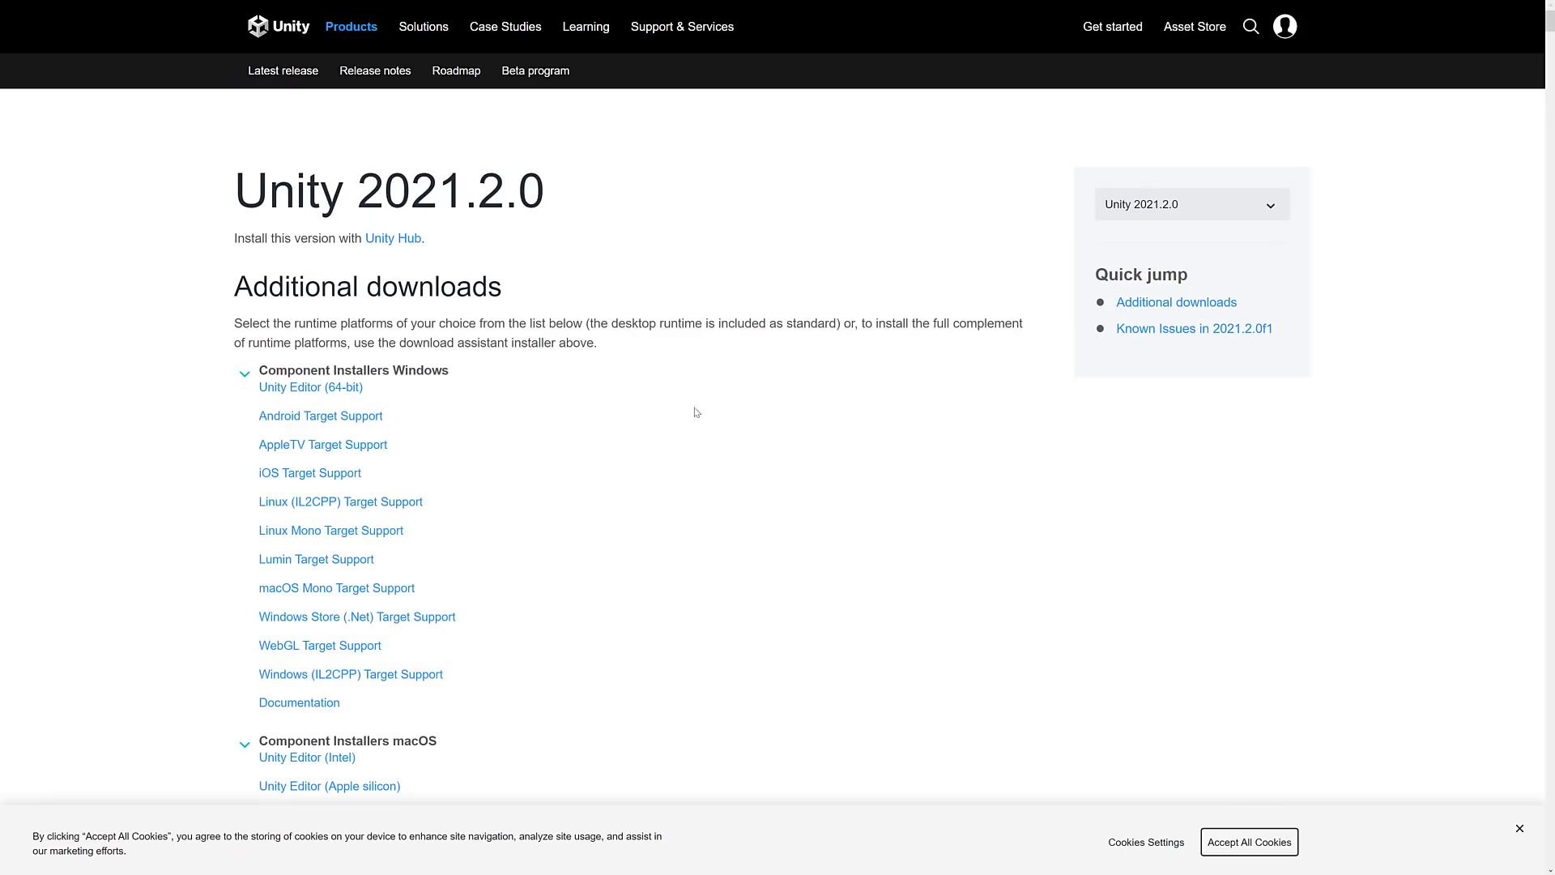
- Switch to the Unity 2021.2.0 release notes and skim the component installers, features and improvements, returning to the Known Issues heading
scroll(682, 426, down, 18)
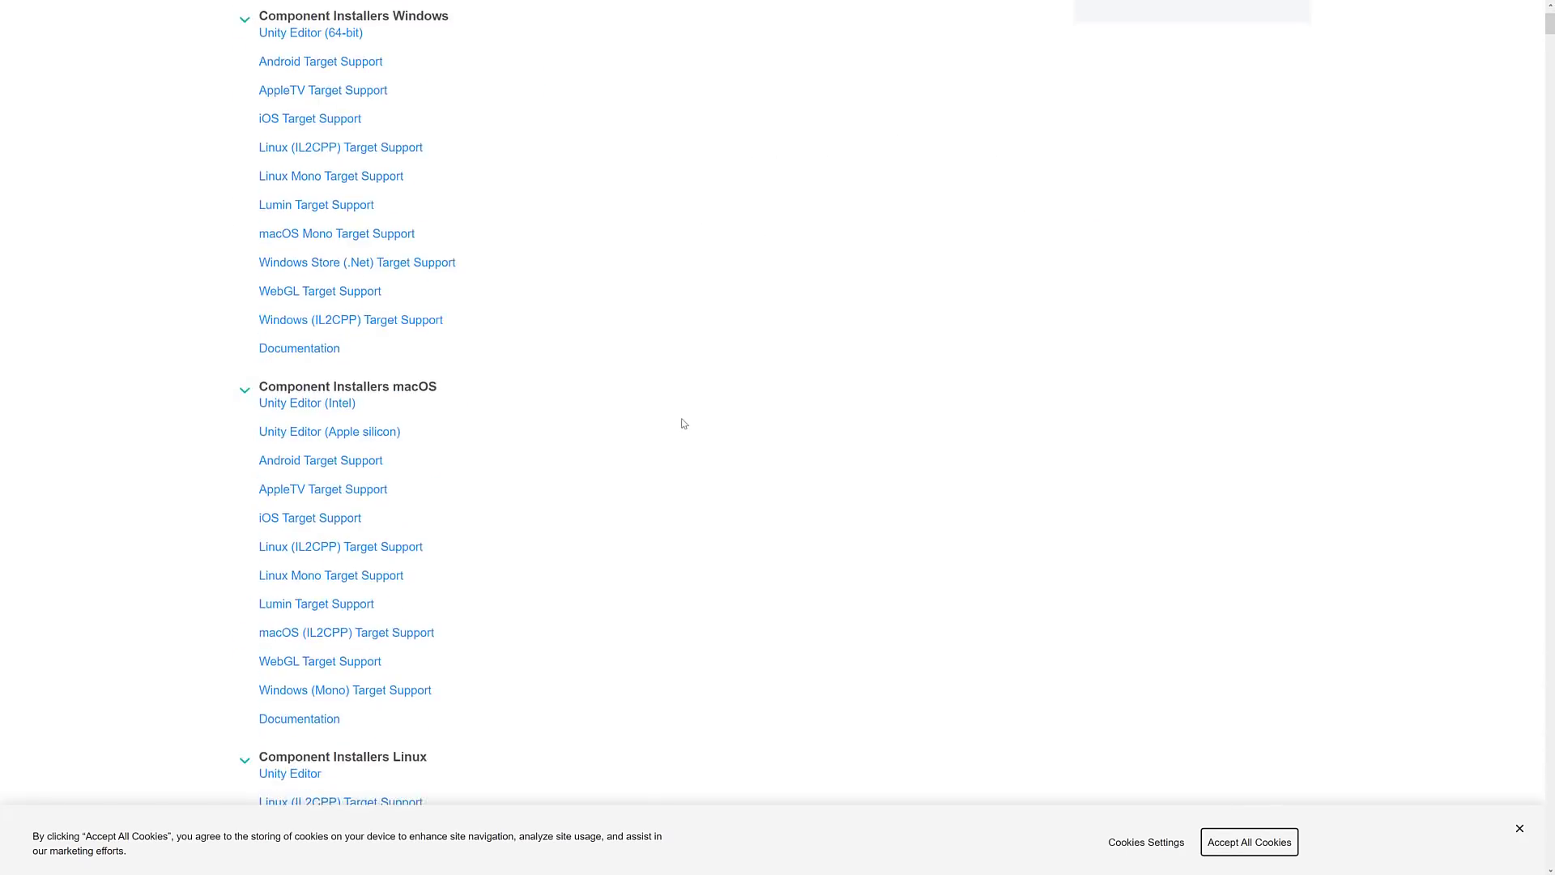
scroll(683, 423, down, 20)
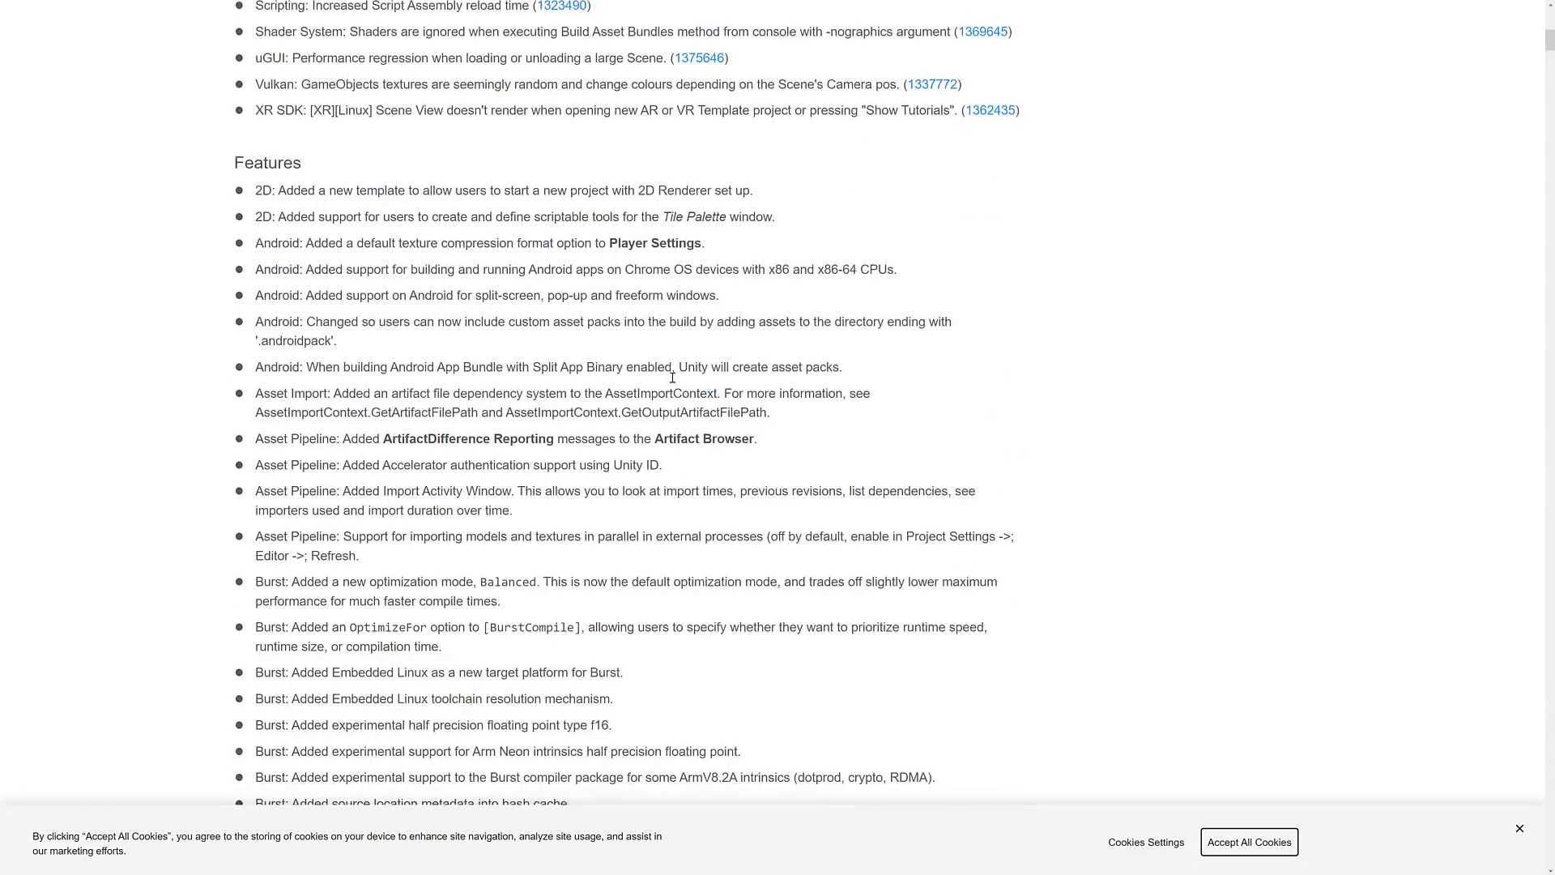
scroll(672, 388, down, 17)
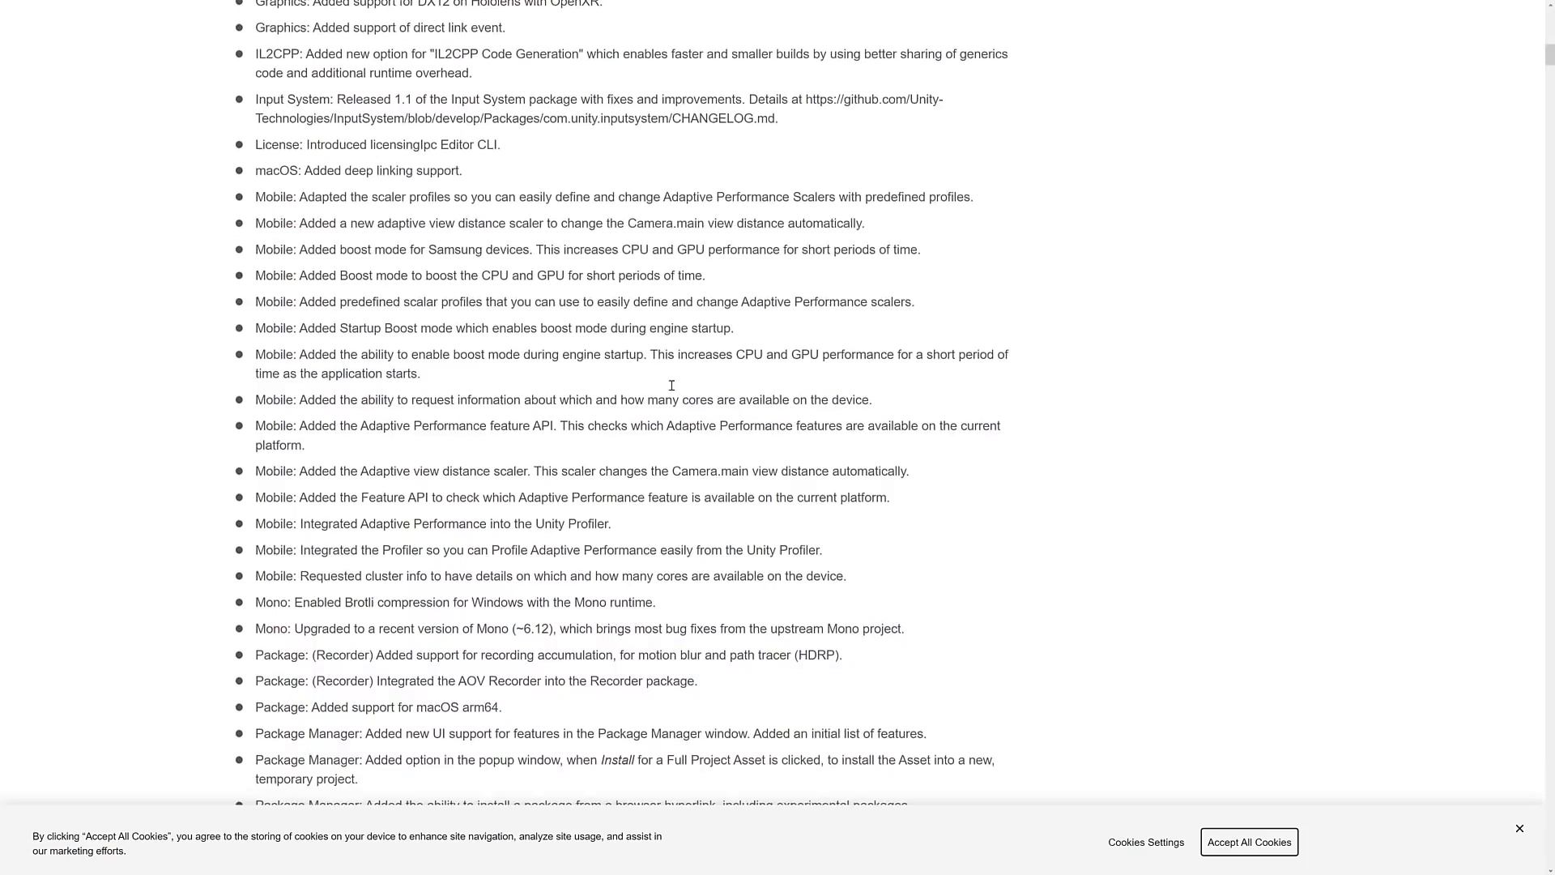
scroll(671, 405, down, 18)
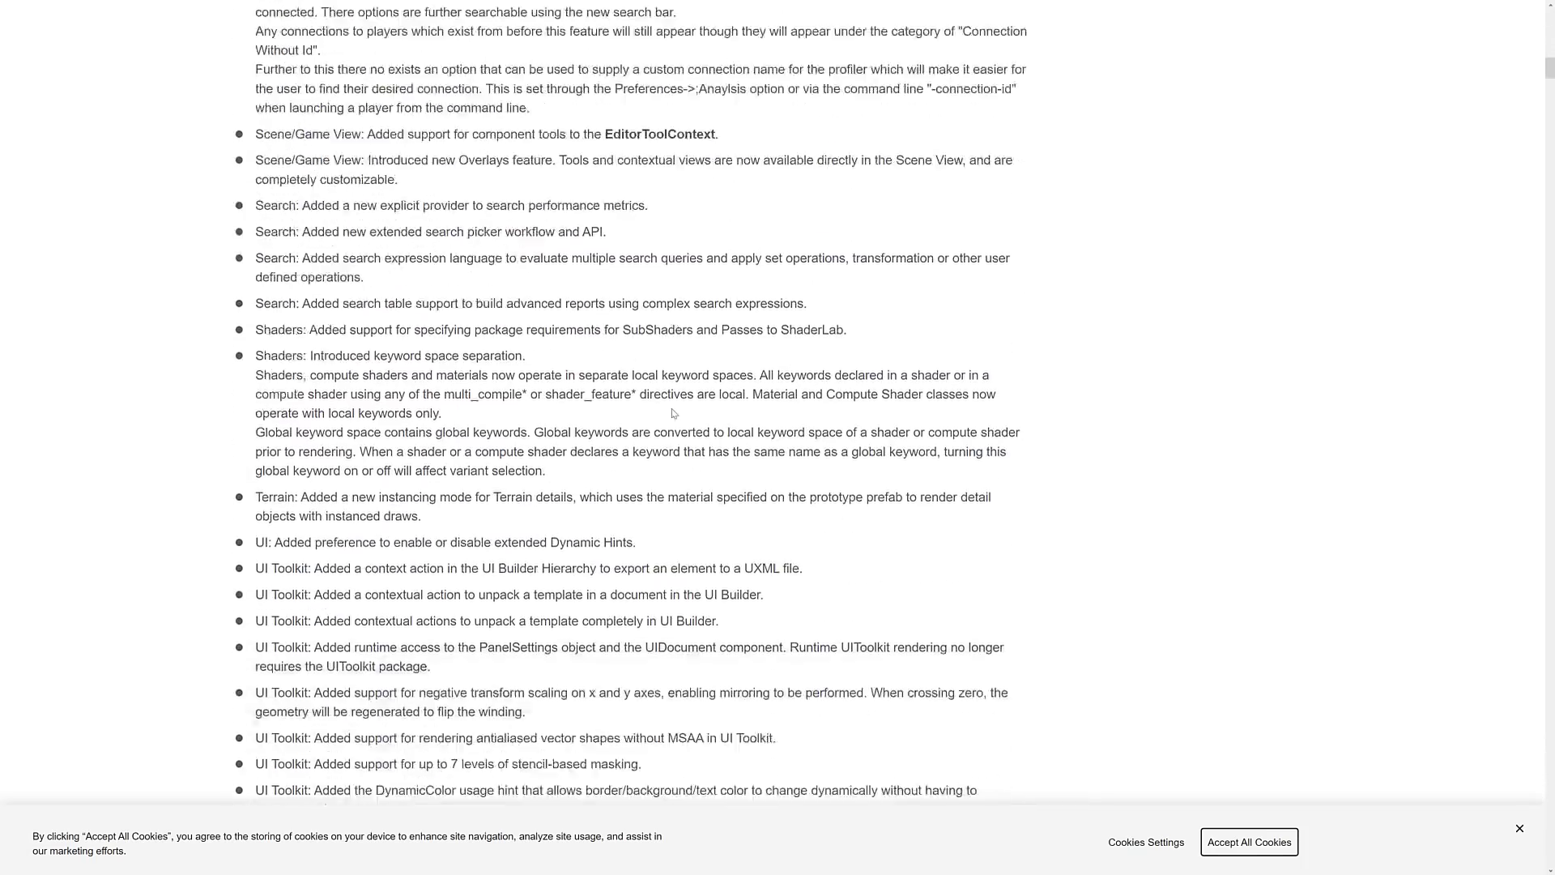
scroll(672, 414, down, 15)
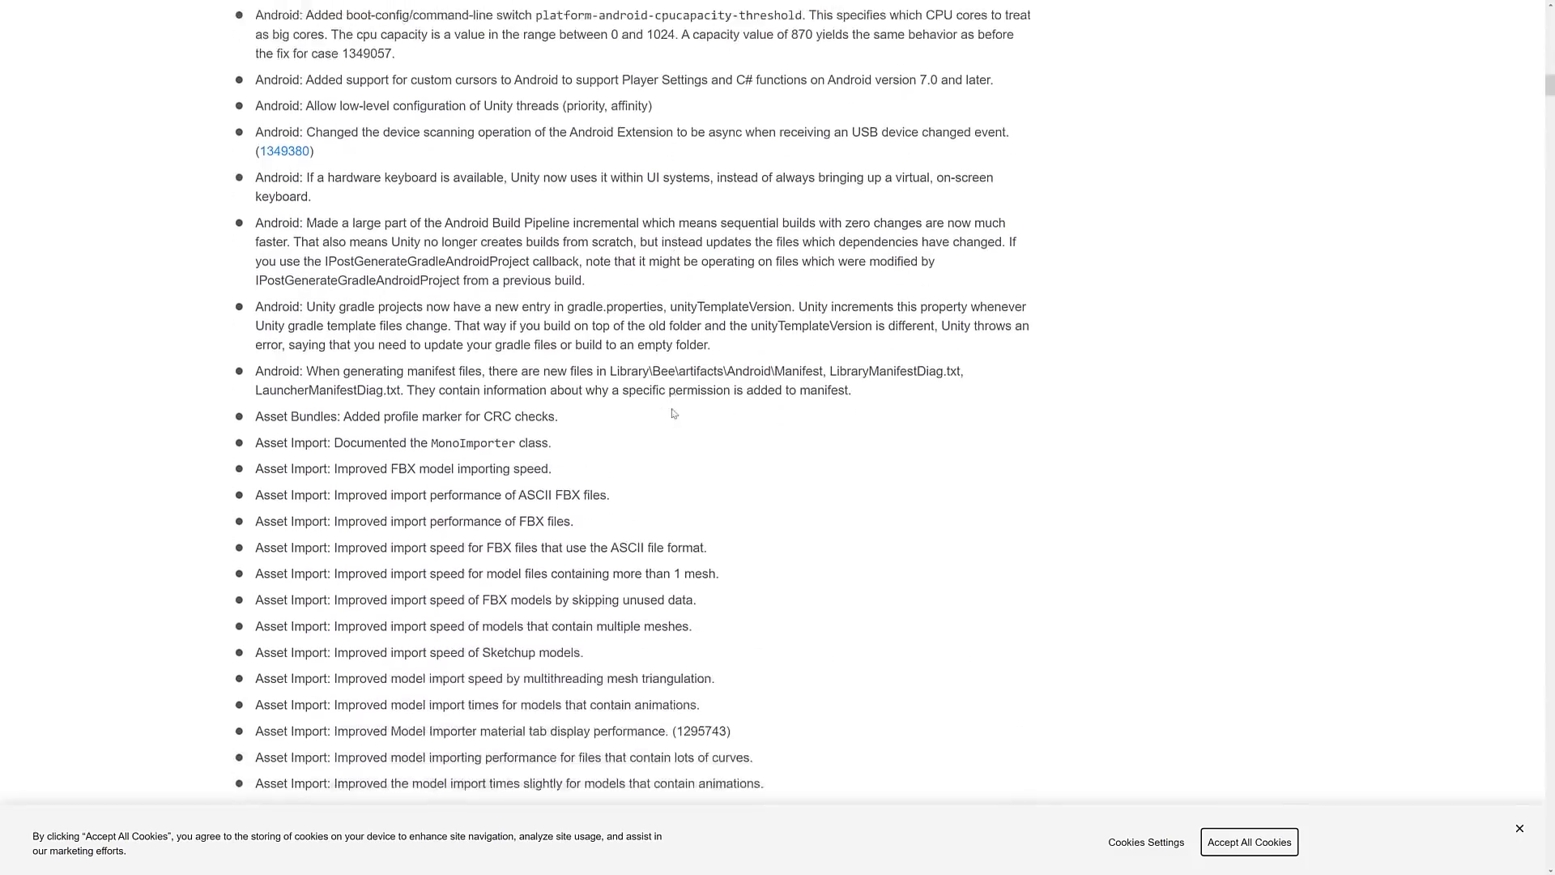
scroll(672, 413, down, 17)
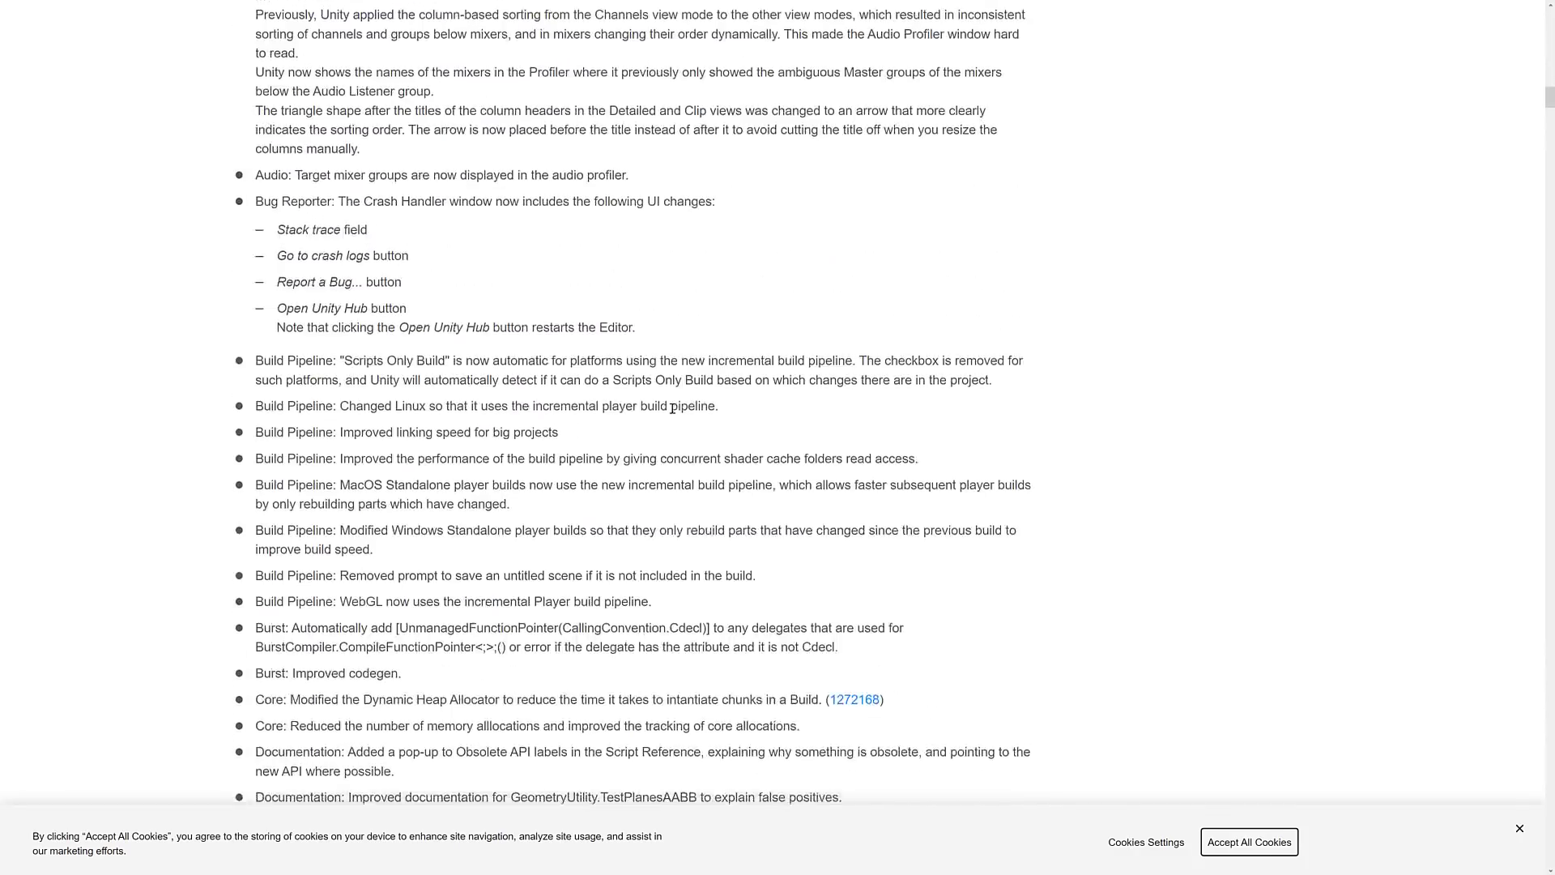
scroll(673, 409, down, 3)
scroll(672, 409, up, 20)
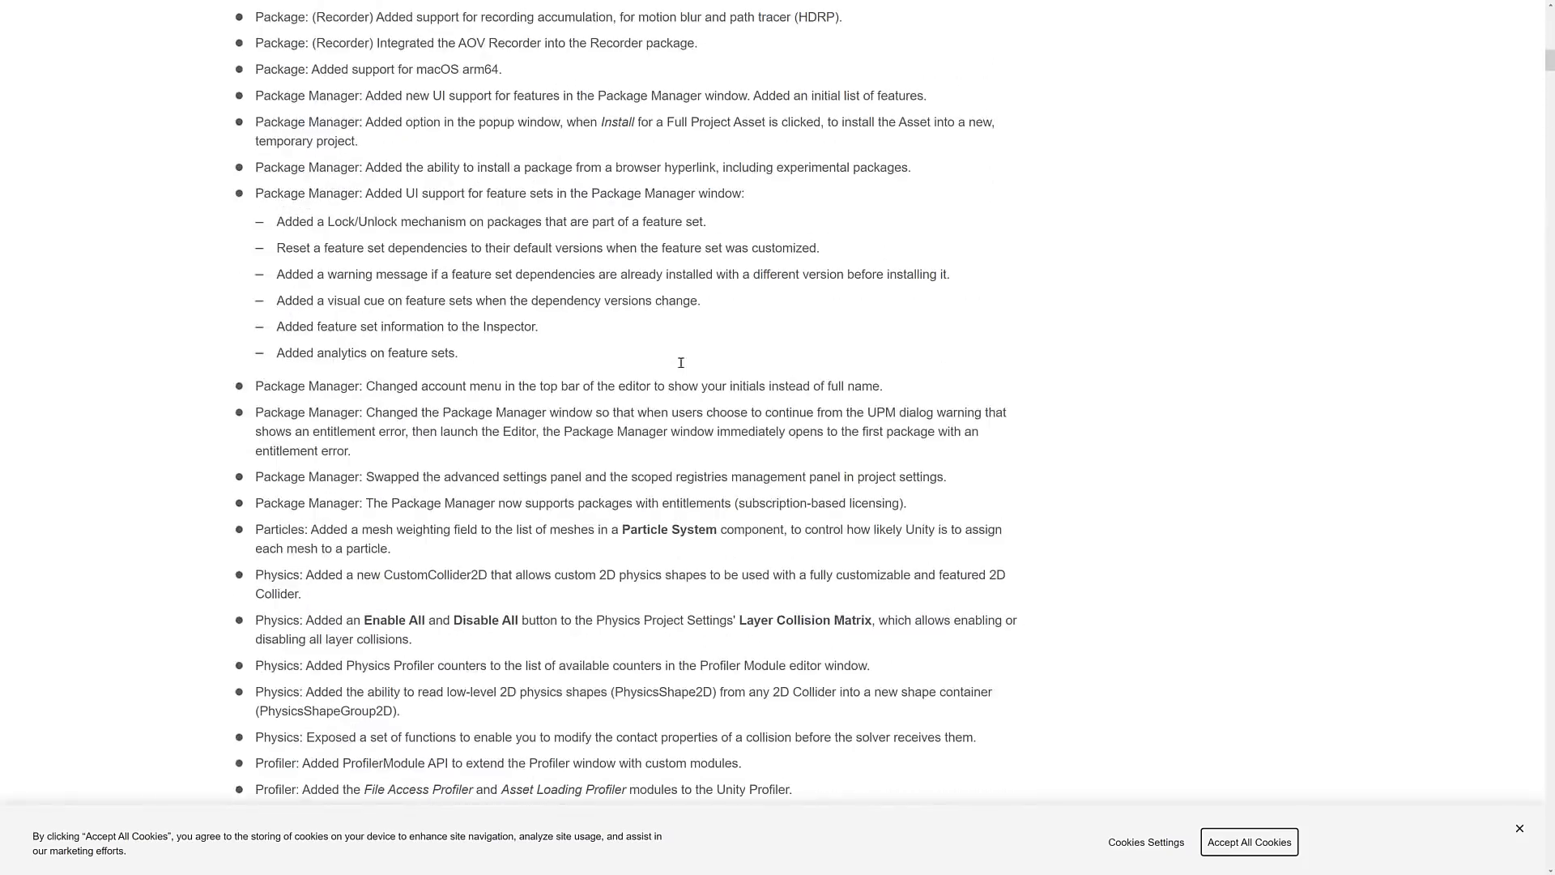
scroll(680, 362, up, 20)
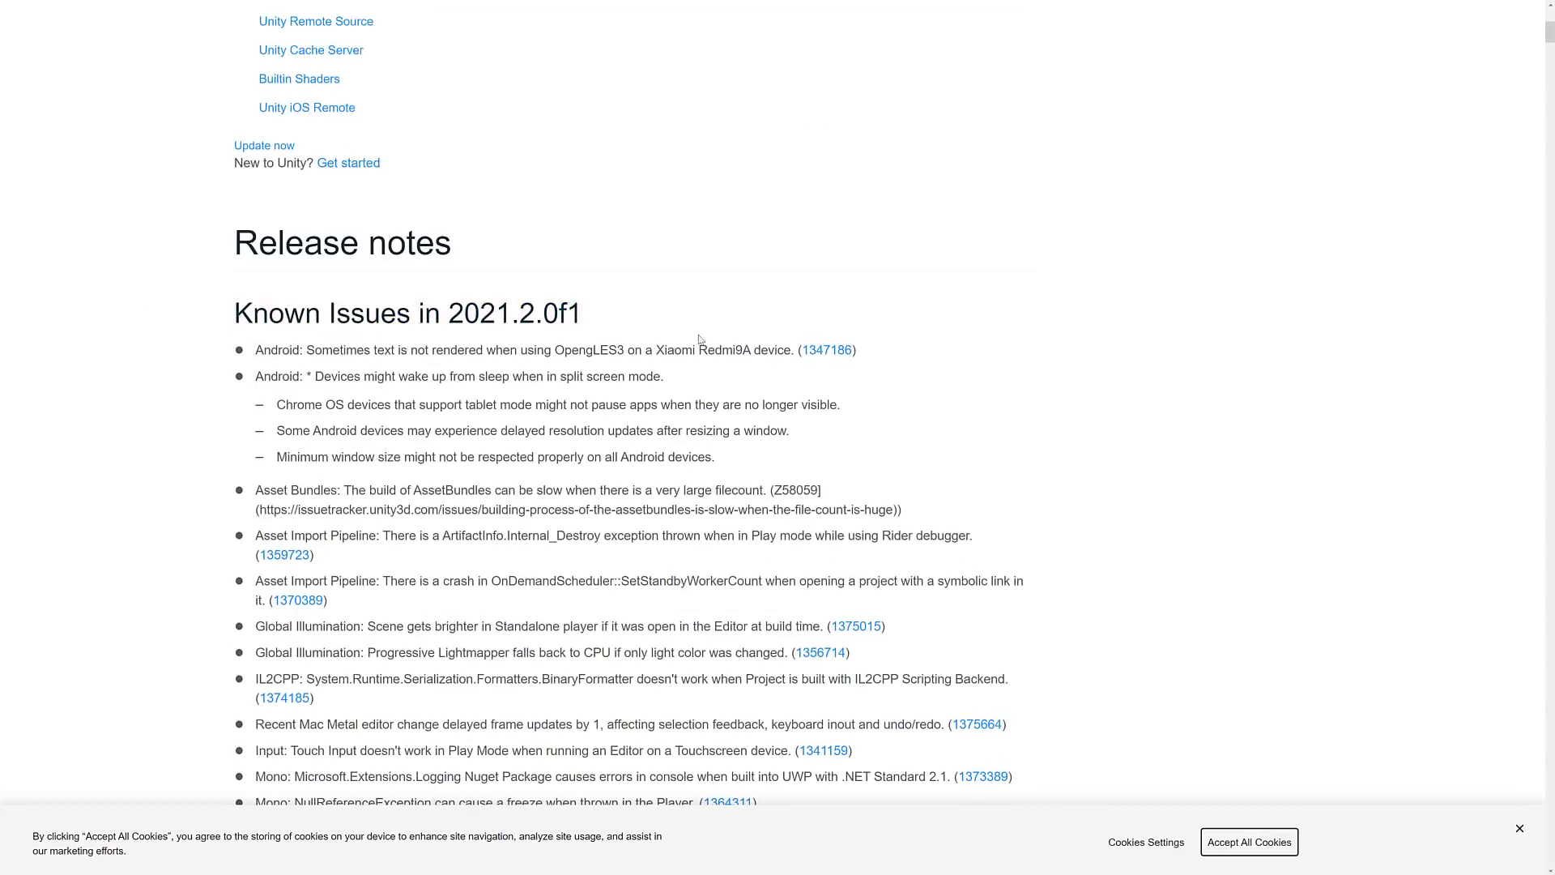
- Skim the complete 2021.2.0 release notes from the Package Manager features through the HDRP, Editor and Shadergraph entries to the page's end
scroll(700, 339, down, 20)
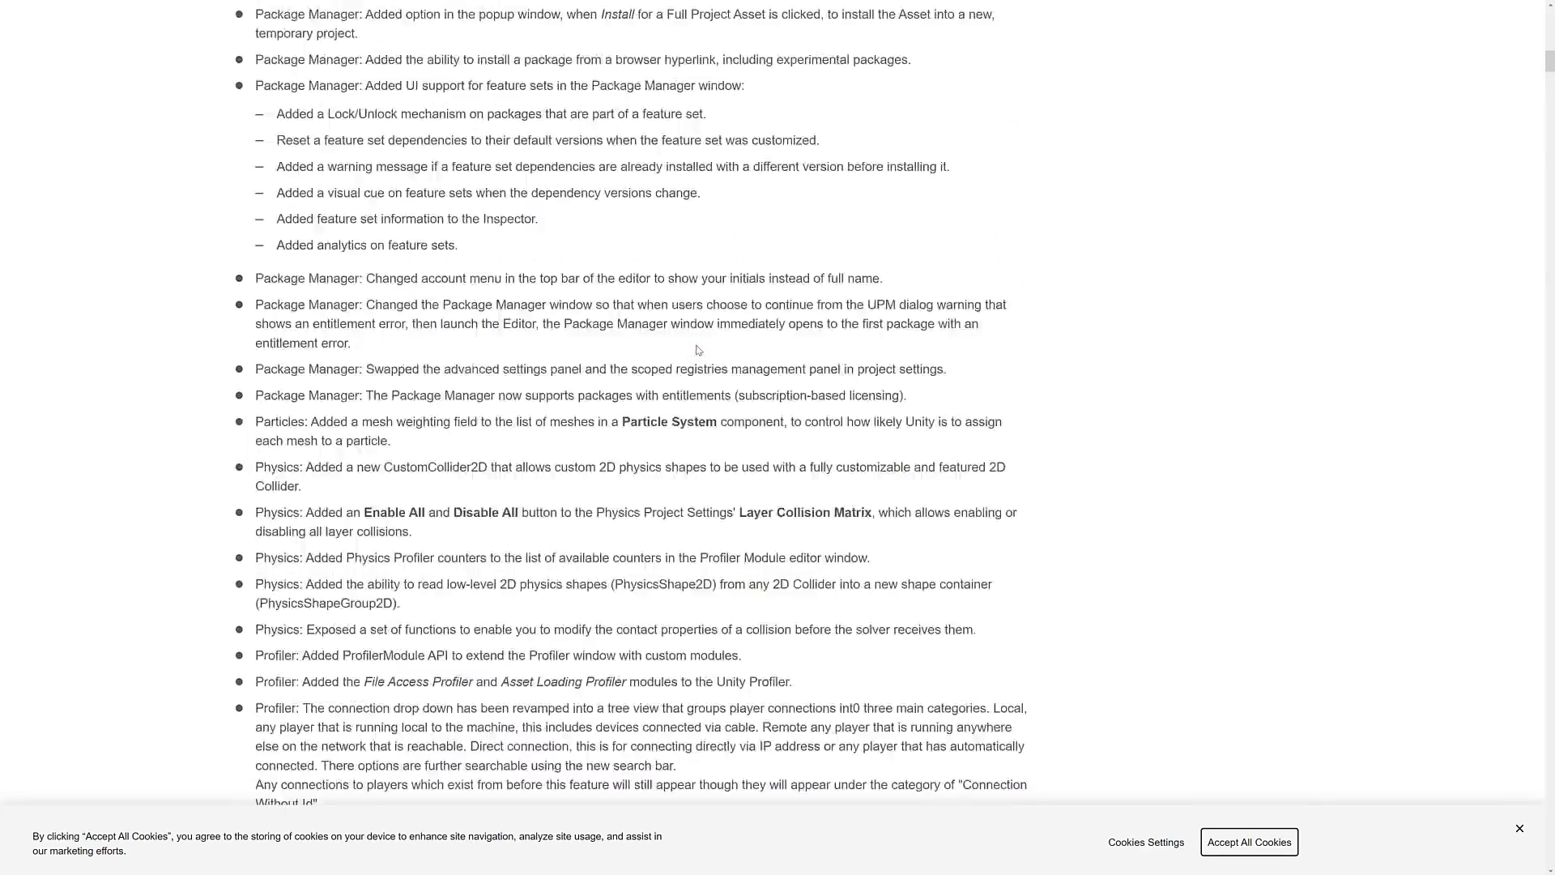
scroll(698, 350, down, 20)
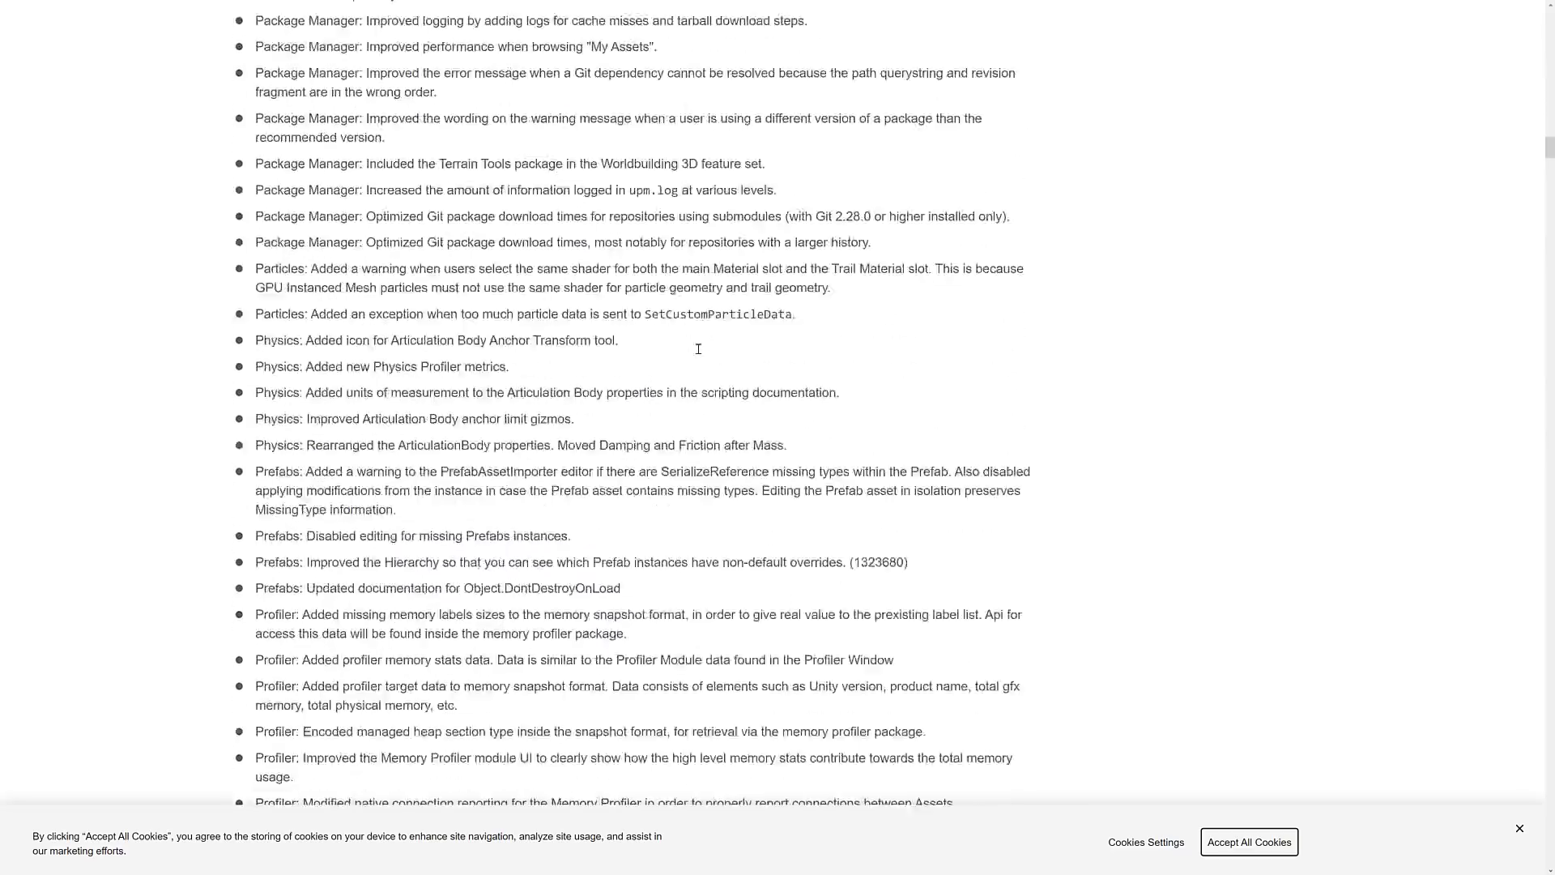
scroll(699, 349, down, 20)
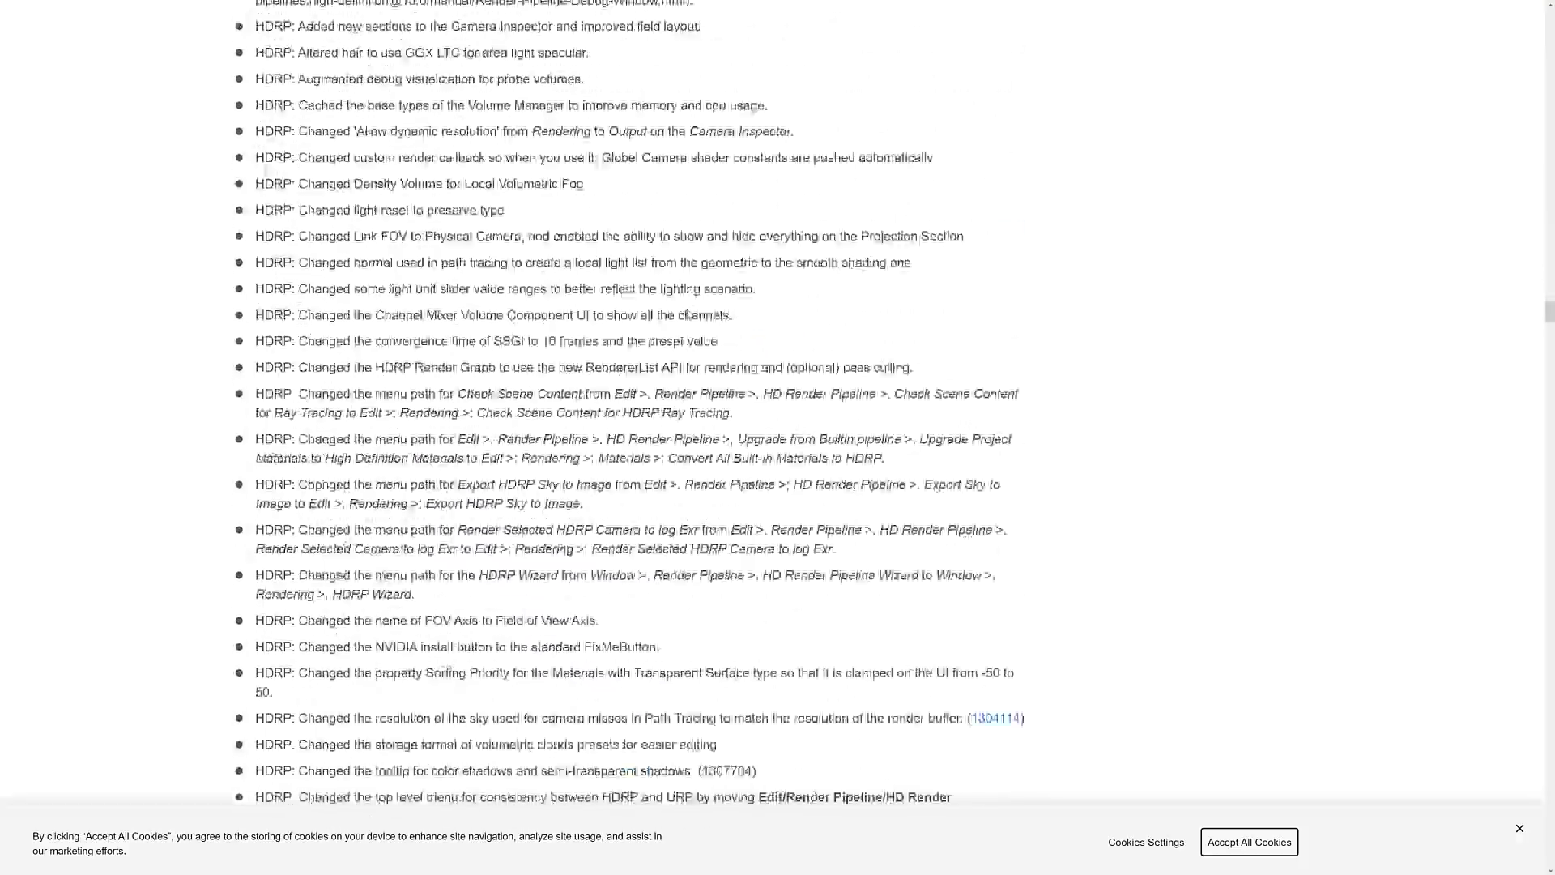
scroll(682, 327, down, 20)
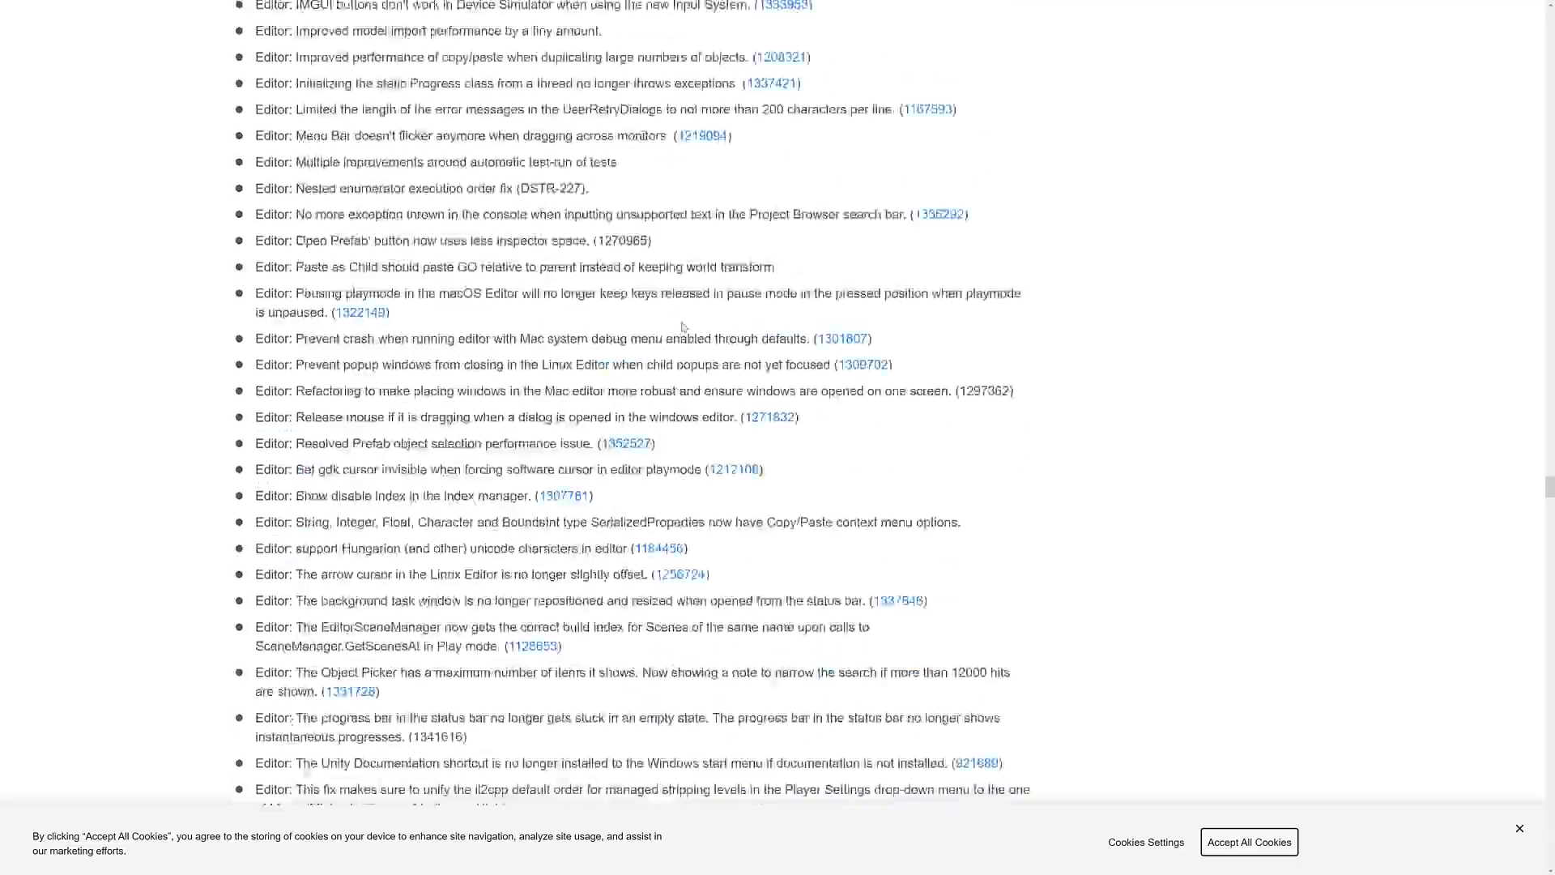
scroll(683, 327, down, 20)
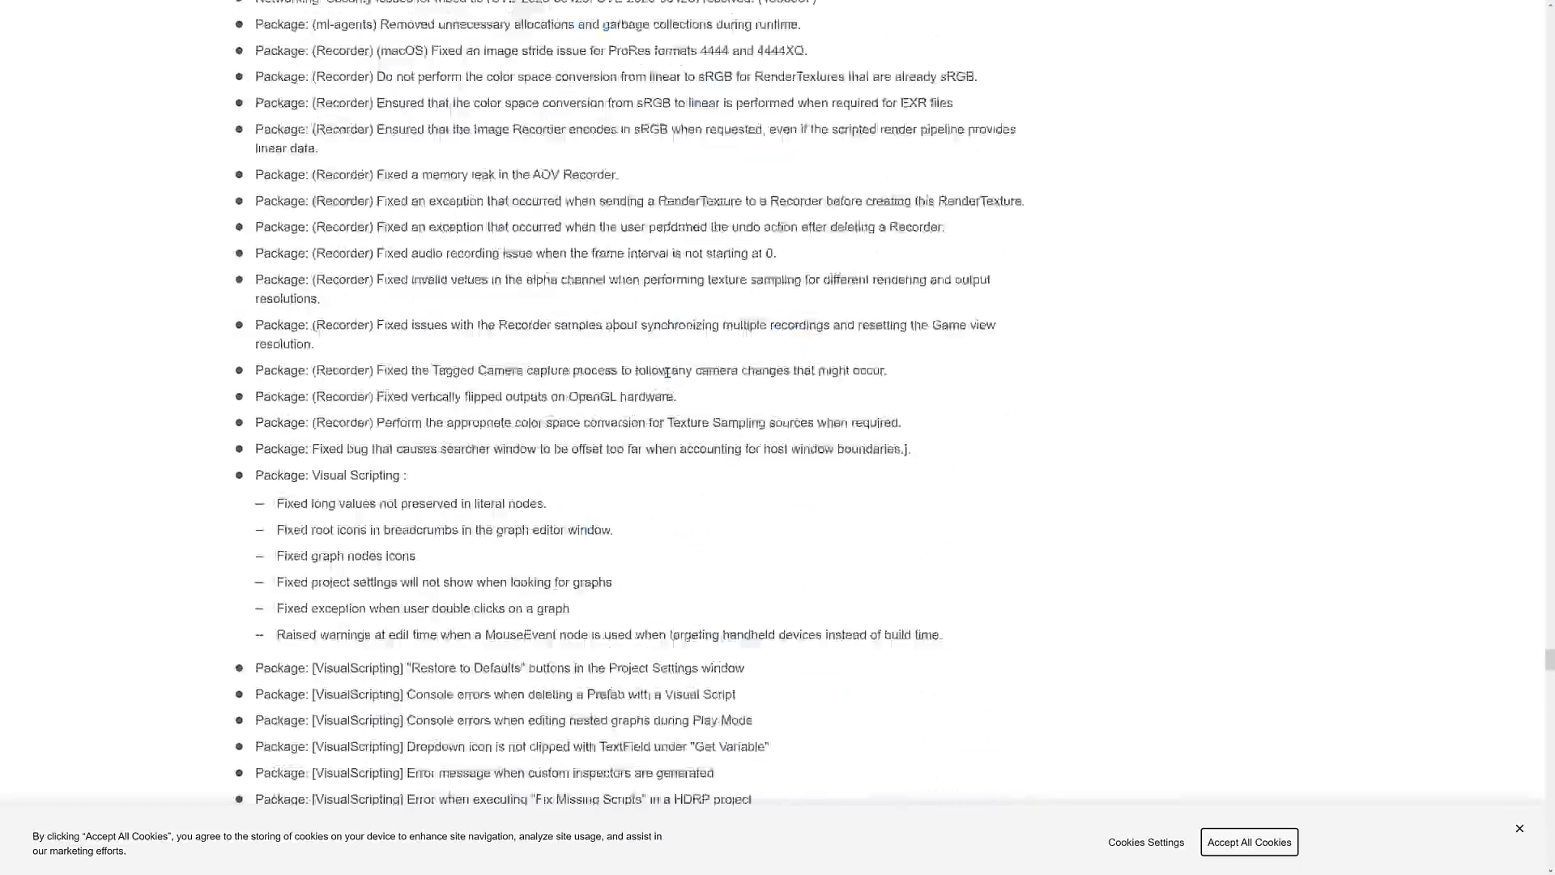
scroll(667, 372, down, 20)
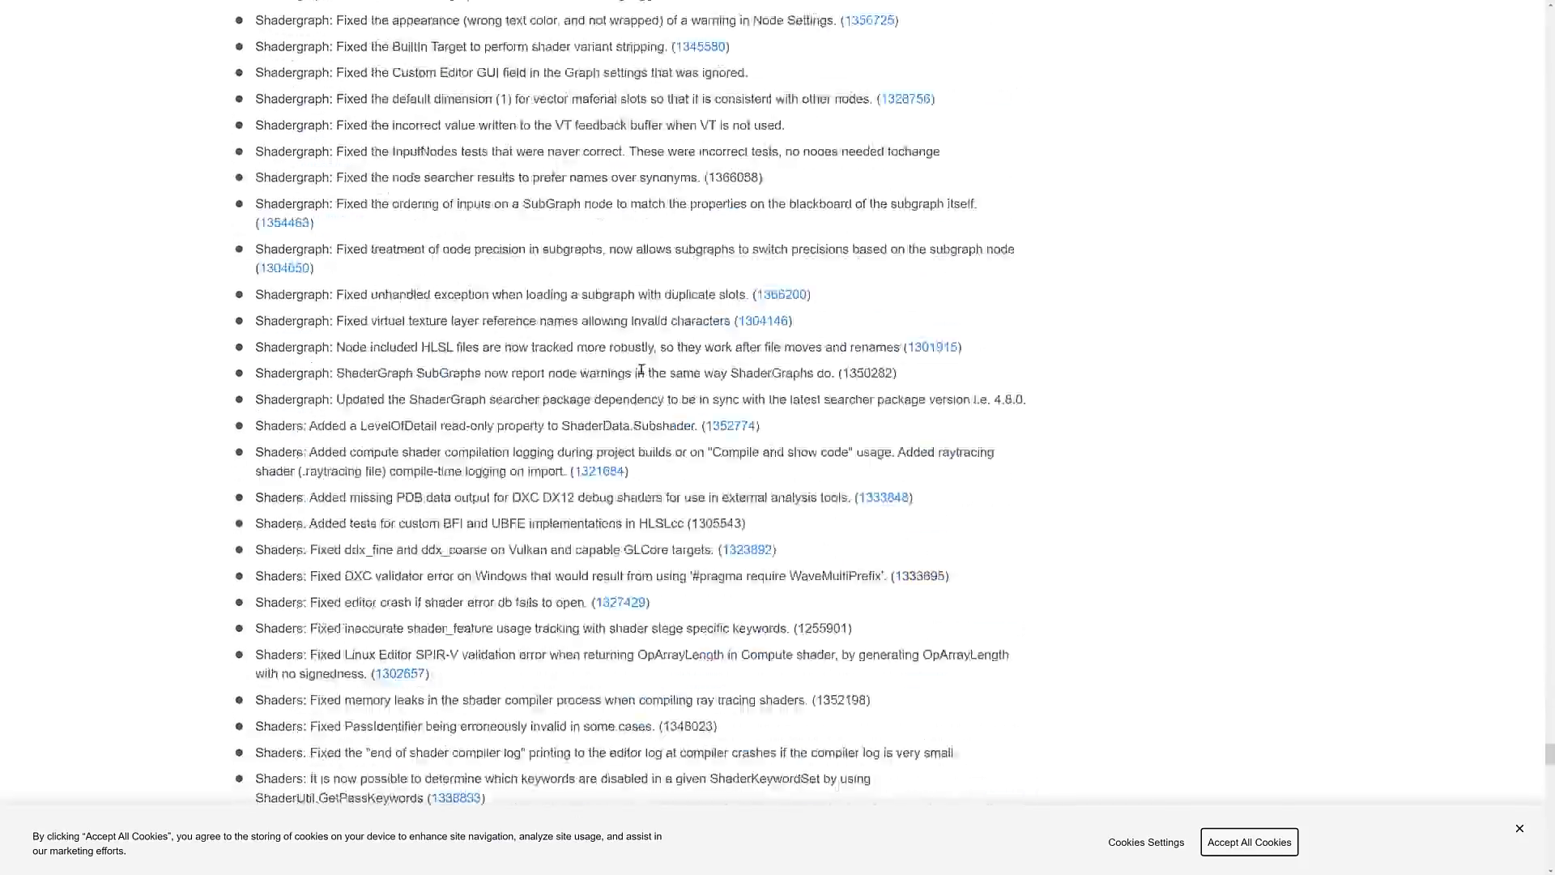
scroll(648, 356, down, 20)
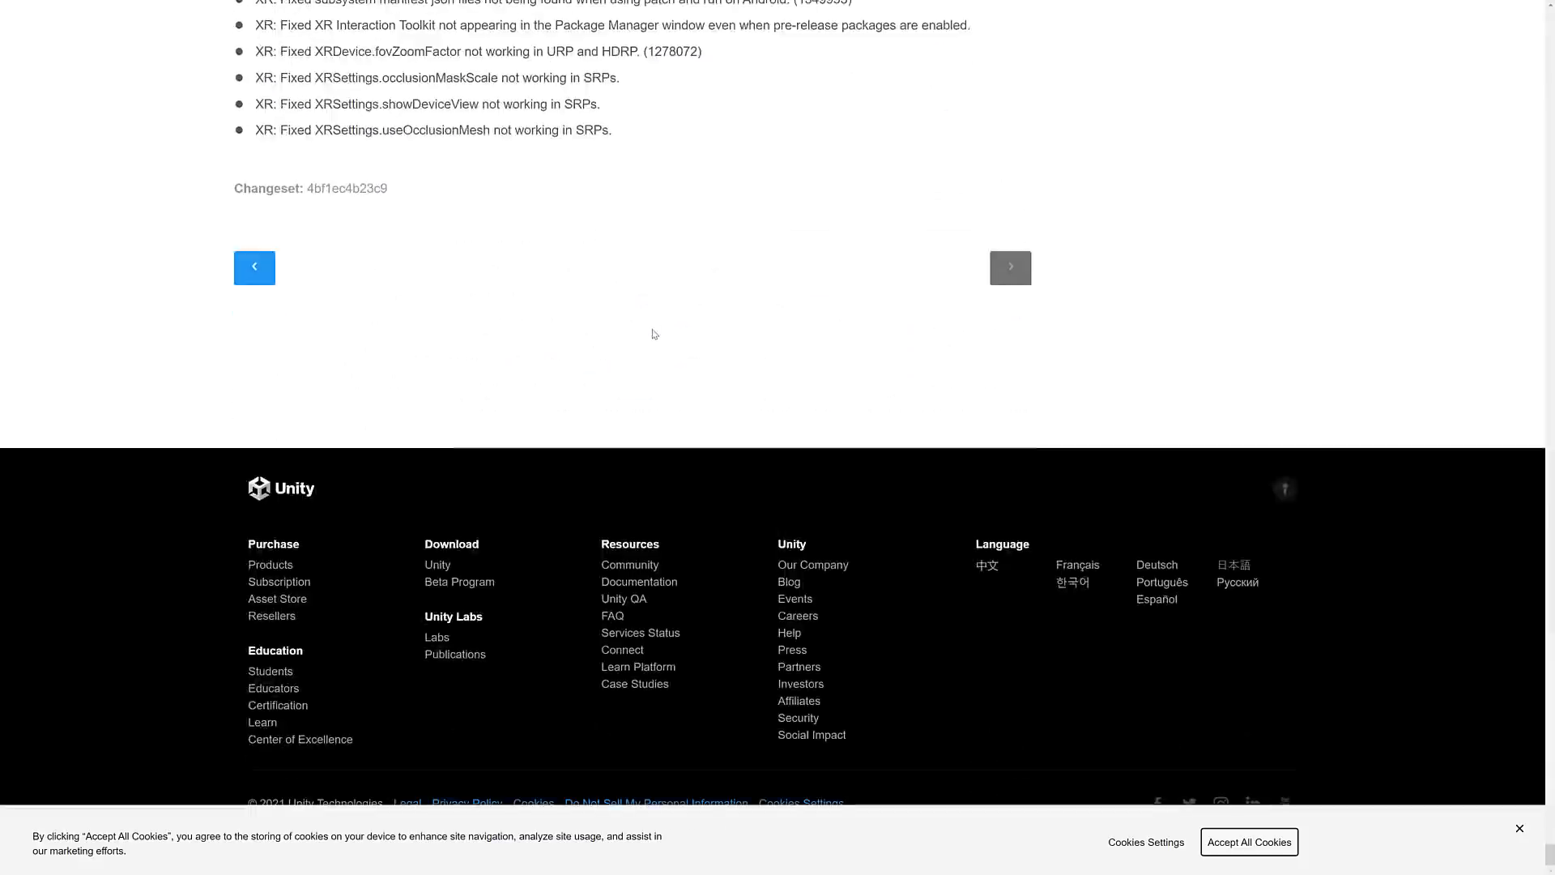
- Go back up through the release notes' fixes, from the VFX Graph entries past UI Toolkit to the HDRP entries
scroll(655, 333, up, 10)
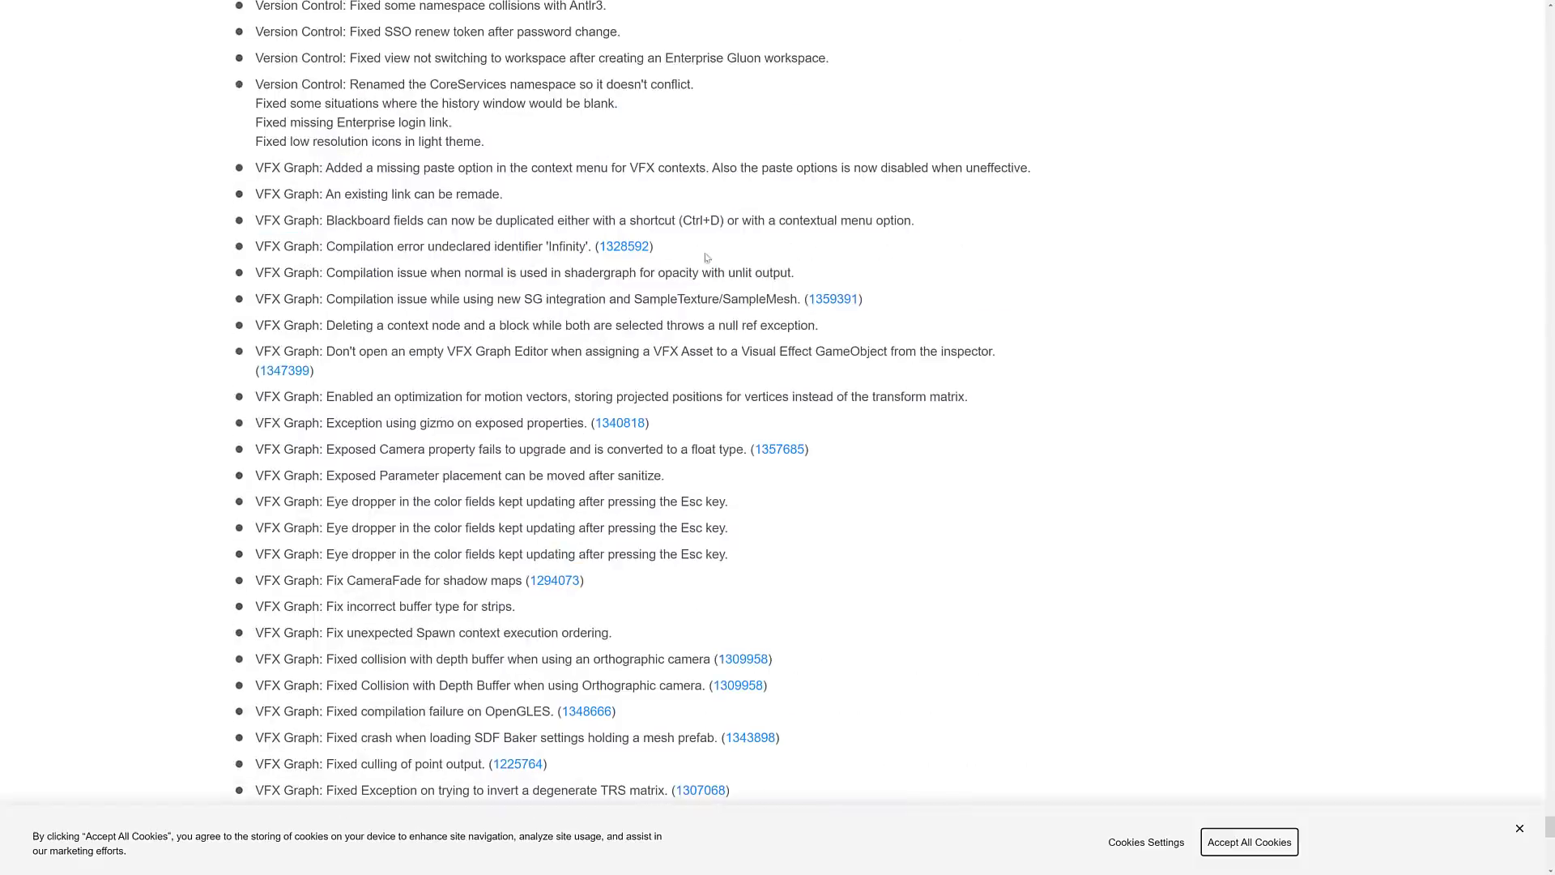
scroll(768, 405, up, 15)
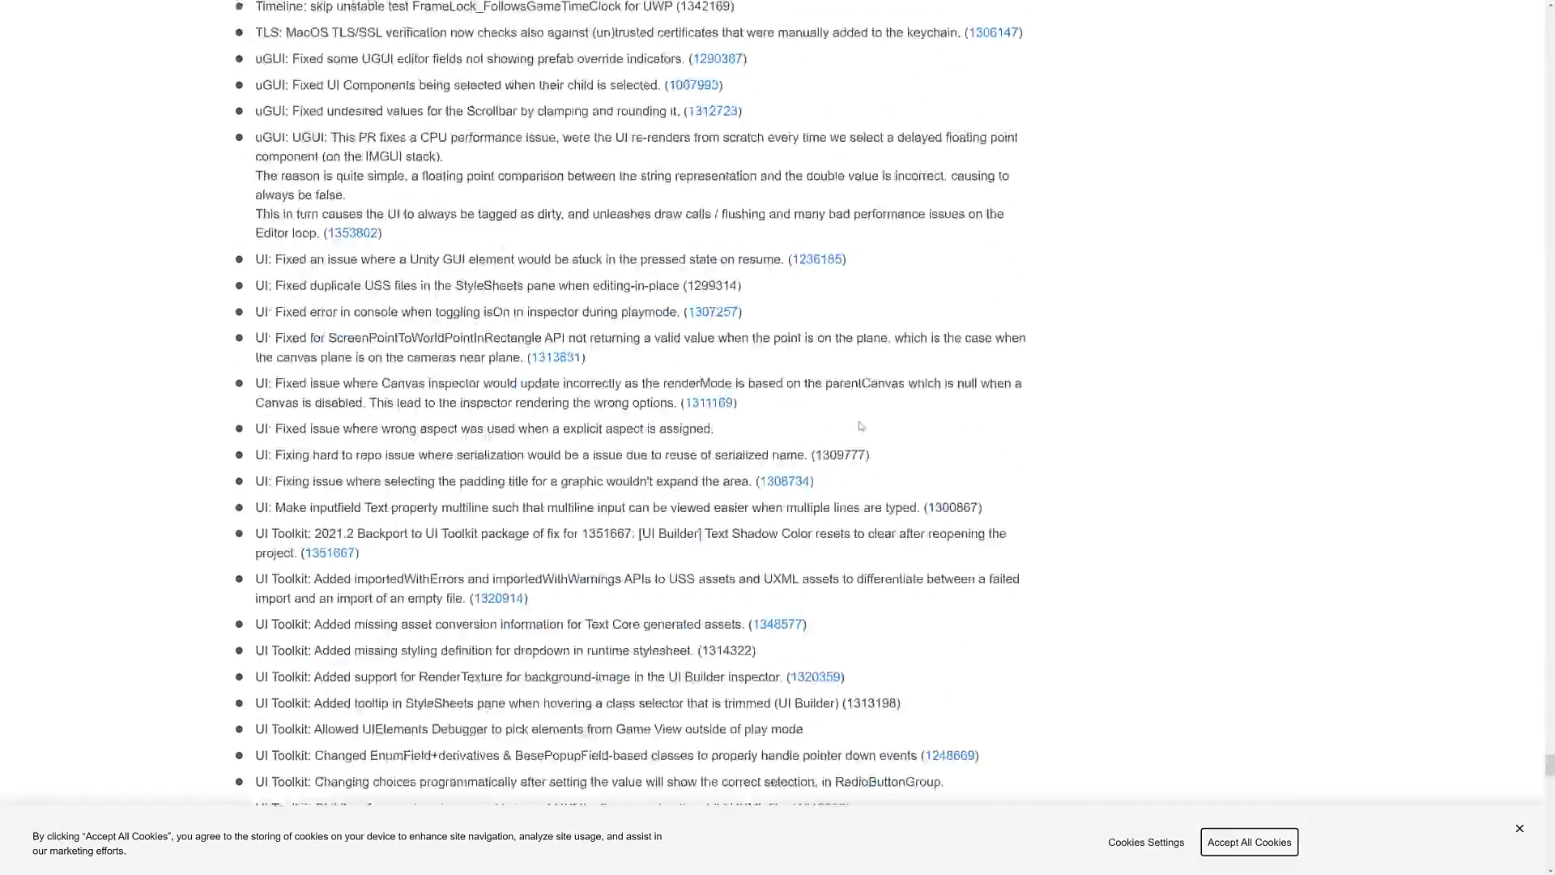
scroll(860, 426, up, 20)
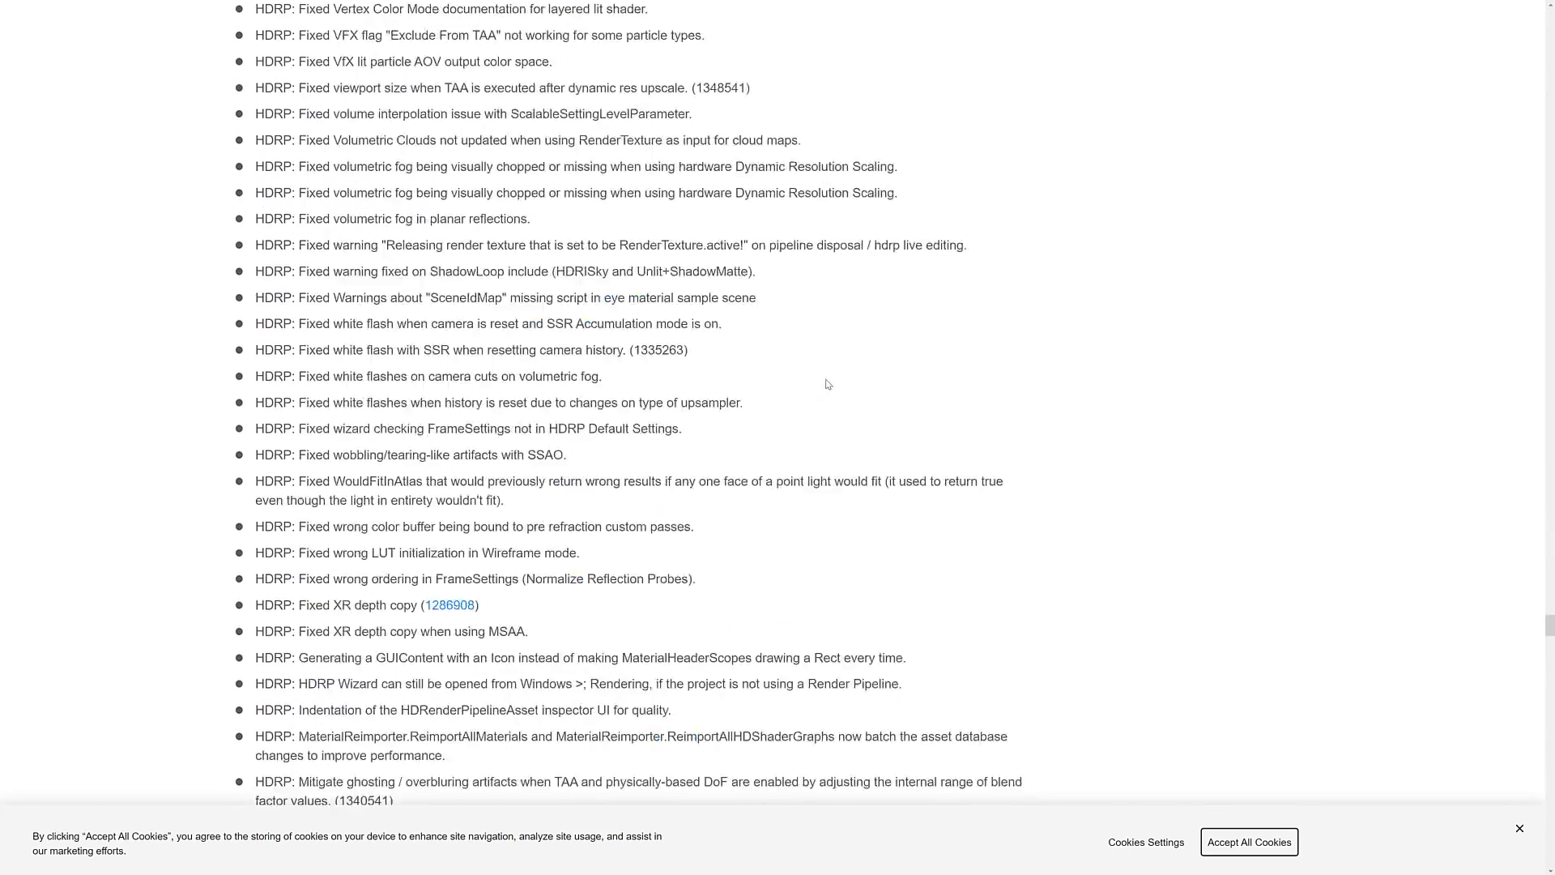
scroll(828, 384, up, 10)
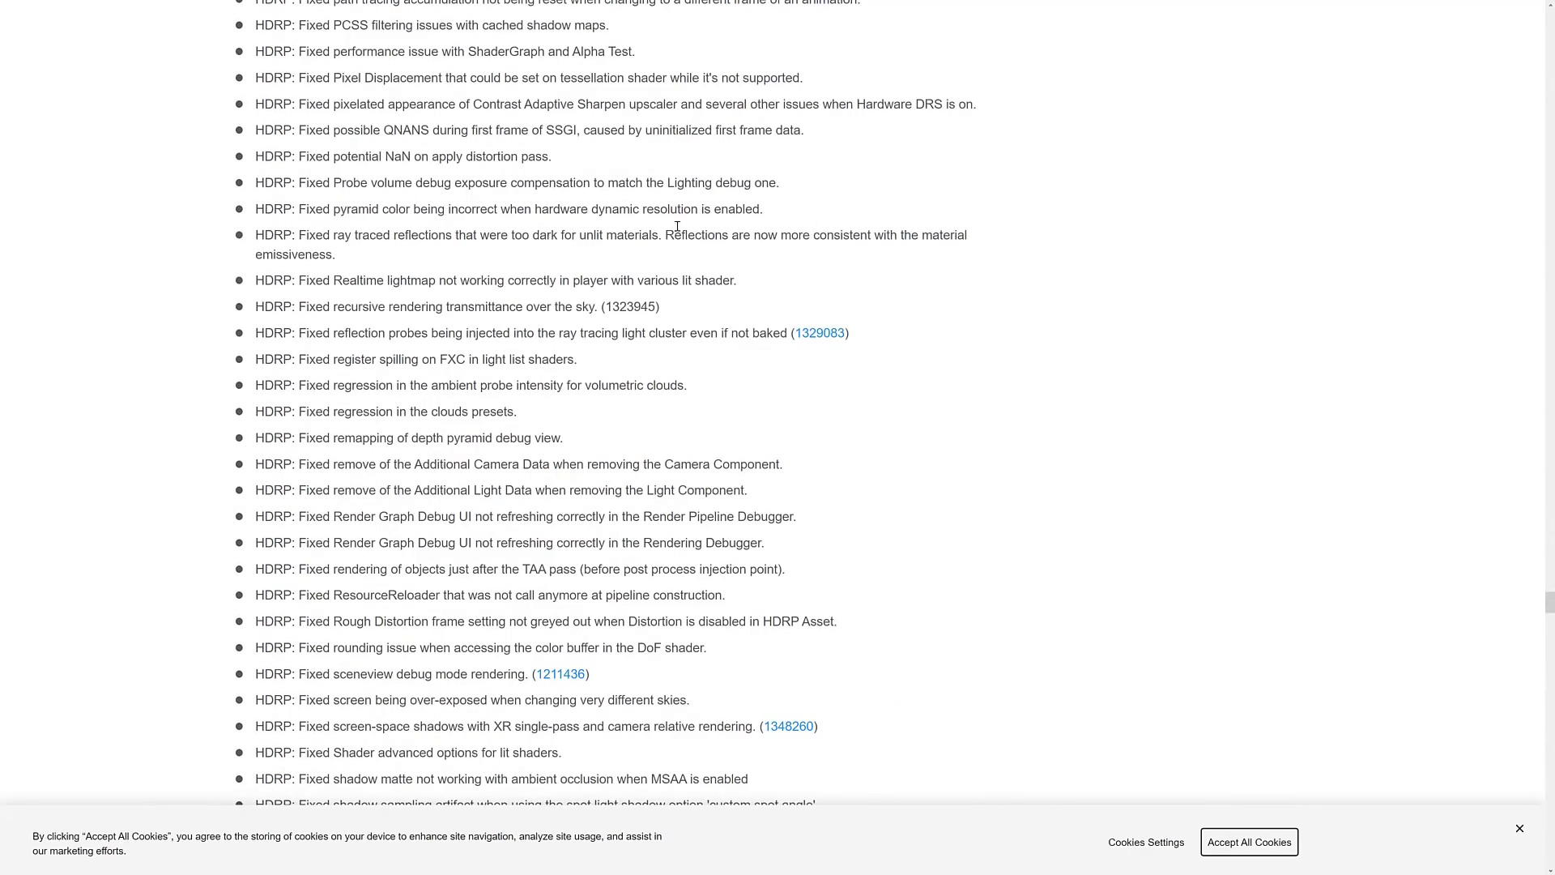
scroll(677, 227, up, 15)
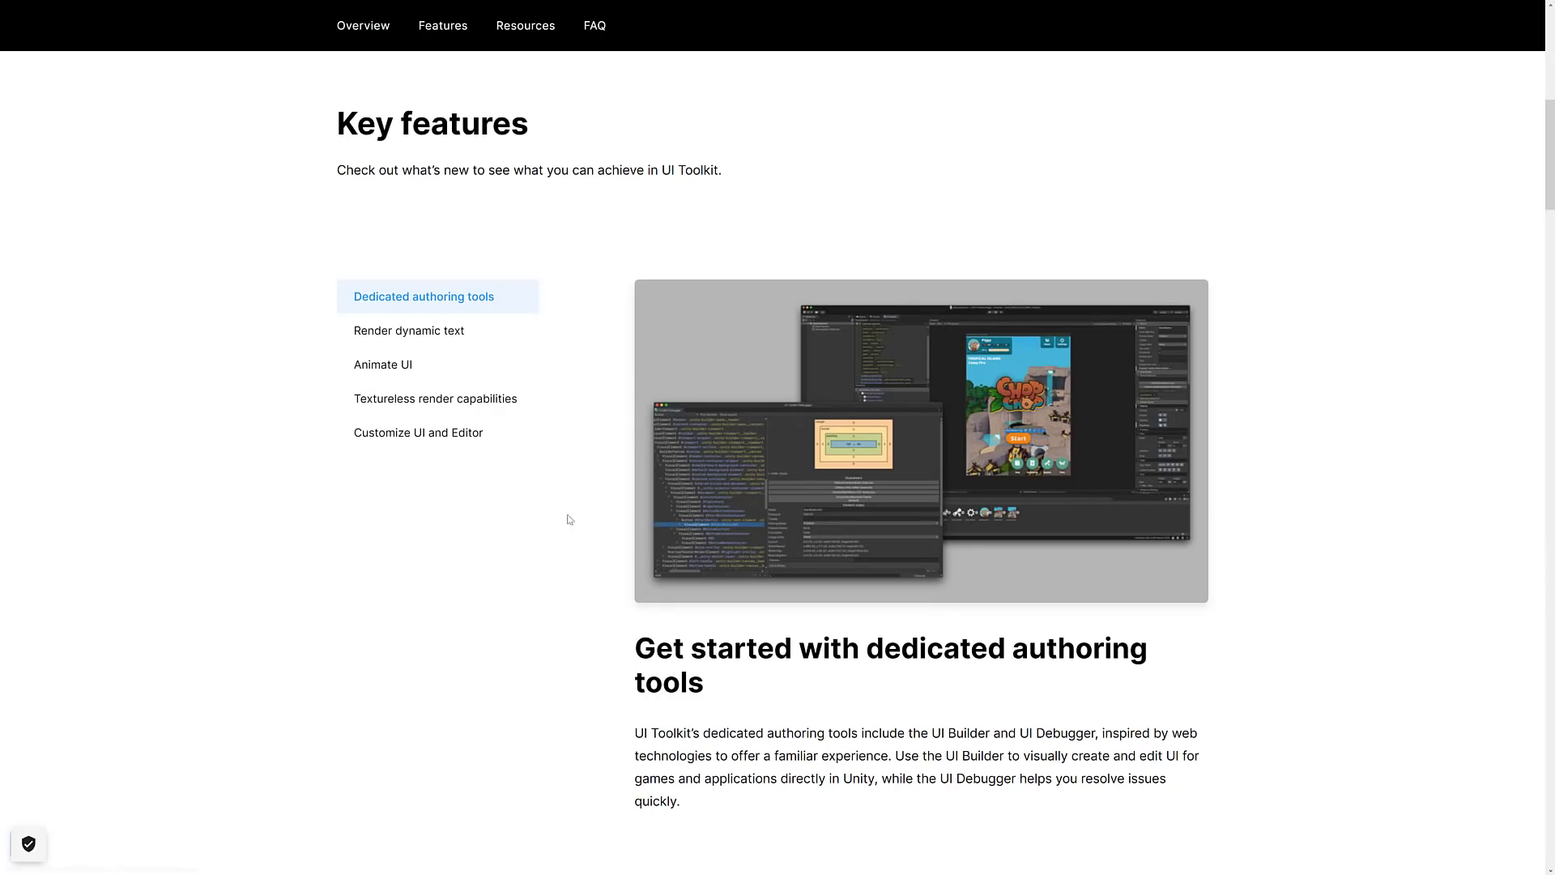
- Examine the Unity UI Toolkit page from its introduction through authoring tools, dynamic text and UI animation to textureless rendering
scroll(722, 306, up, 8)
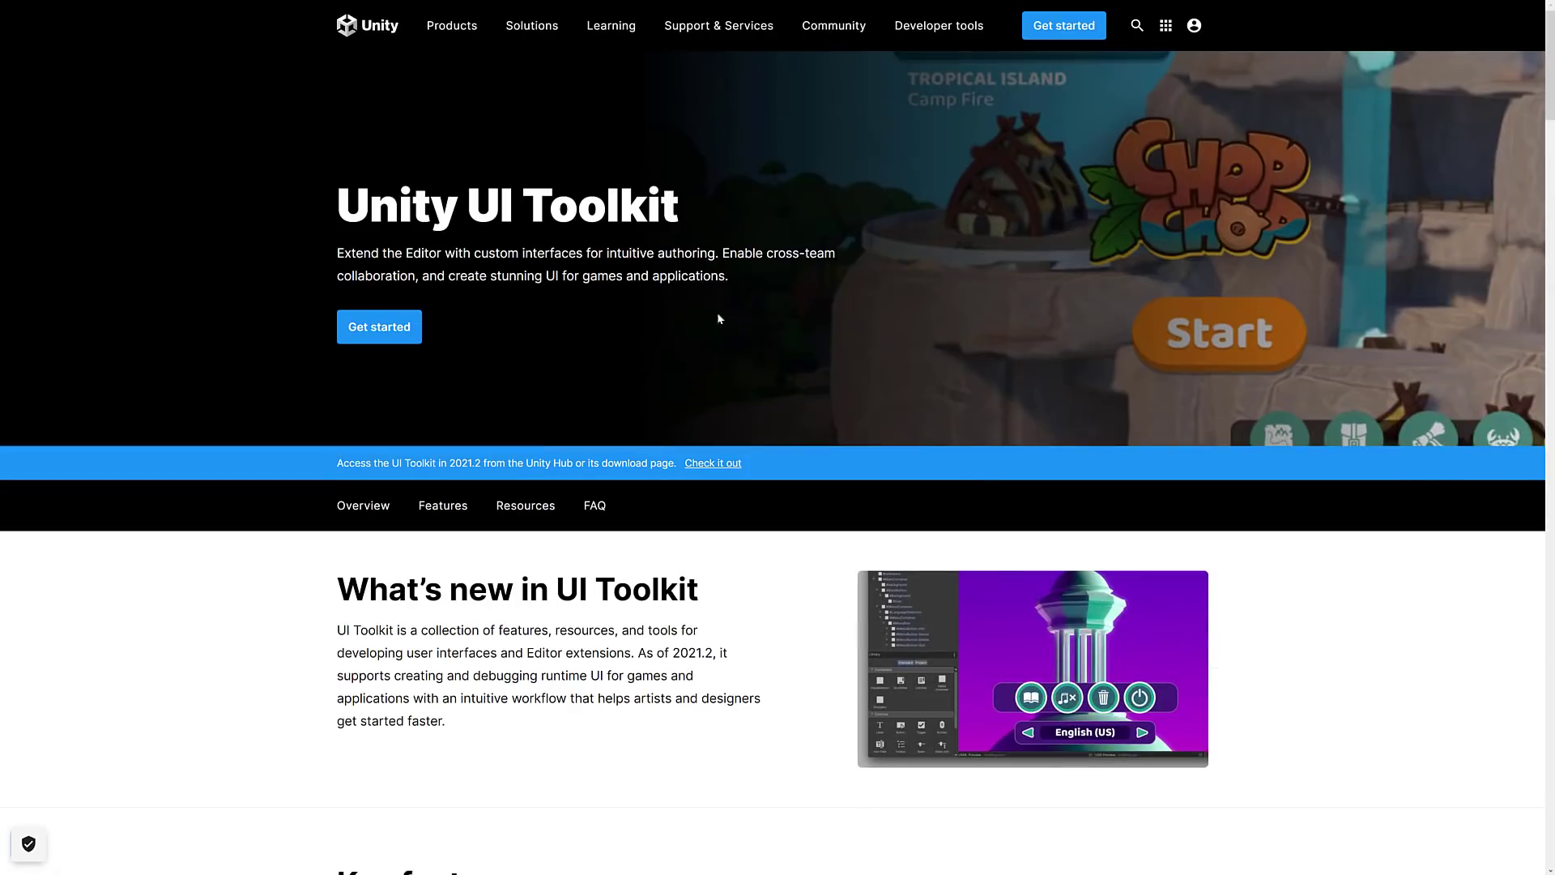
scroll(903, 435, down, 8)
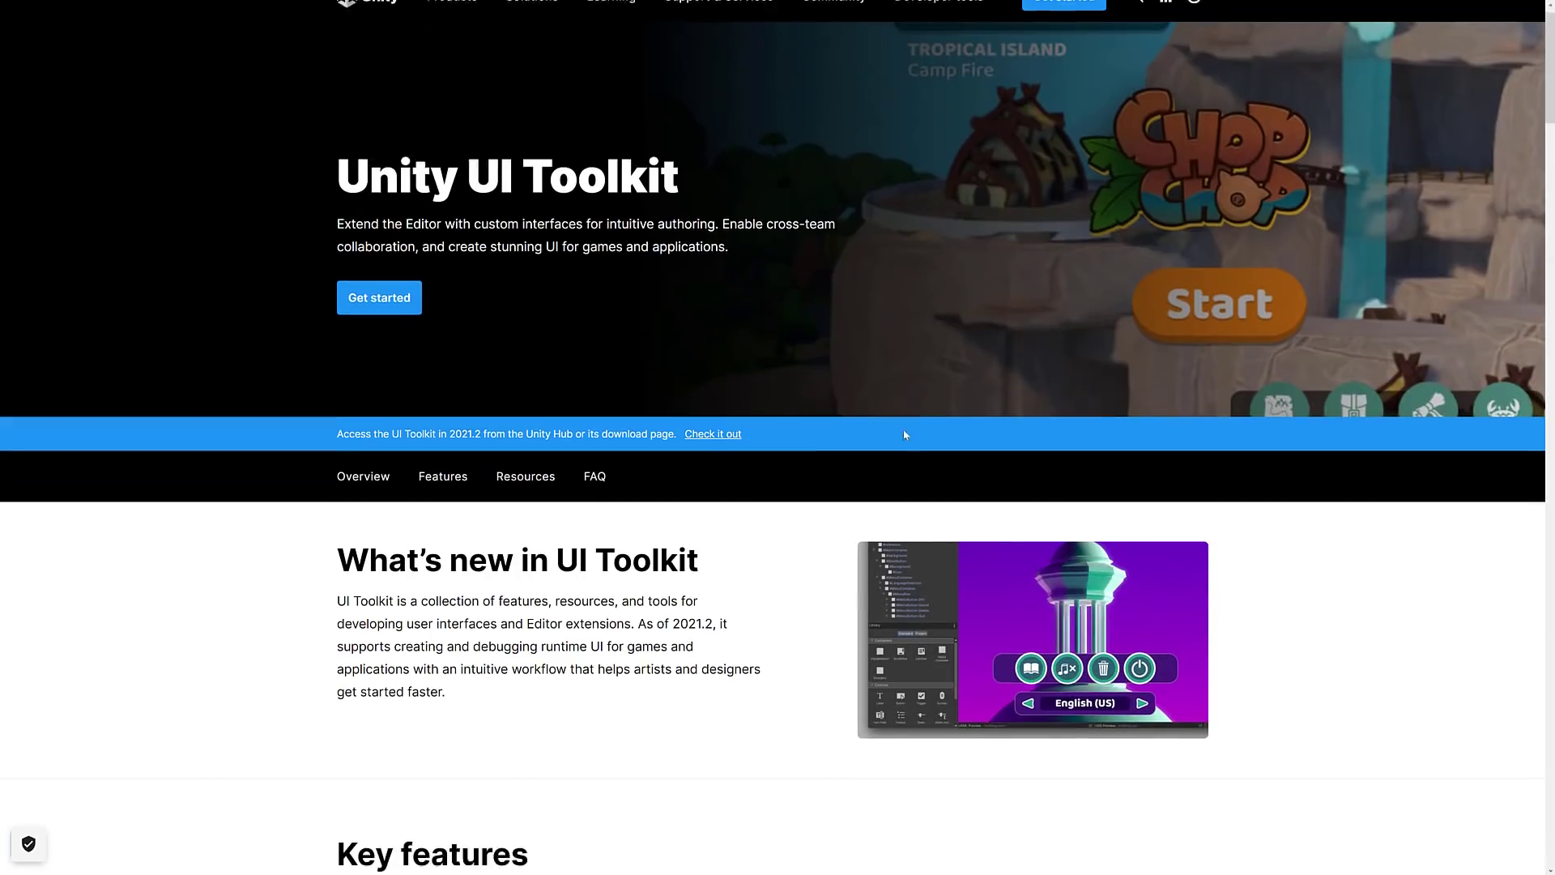
scroll(876, 427, down, 3)
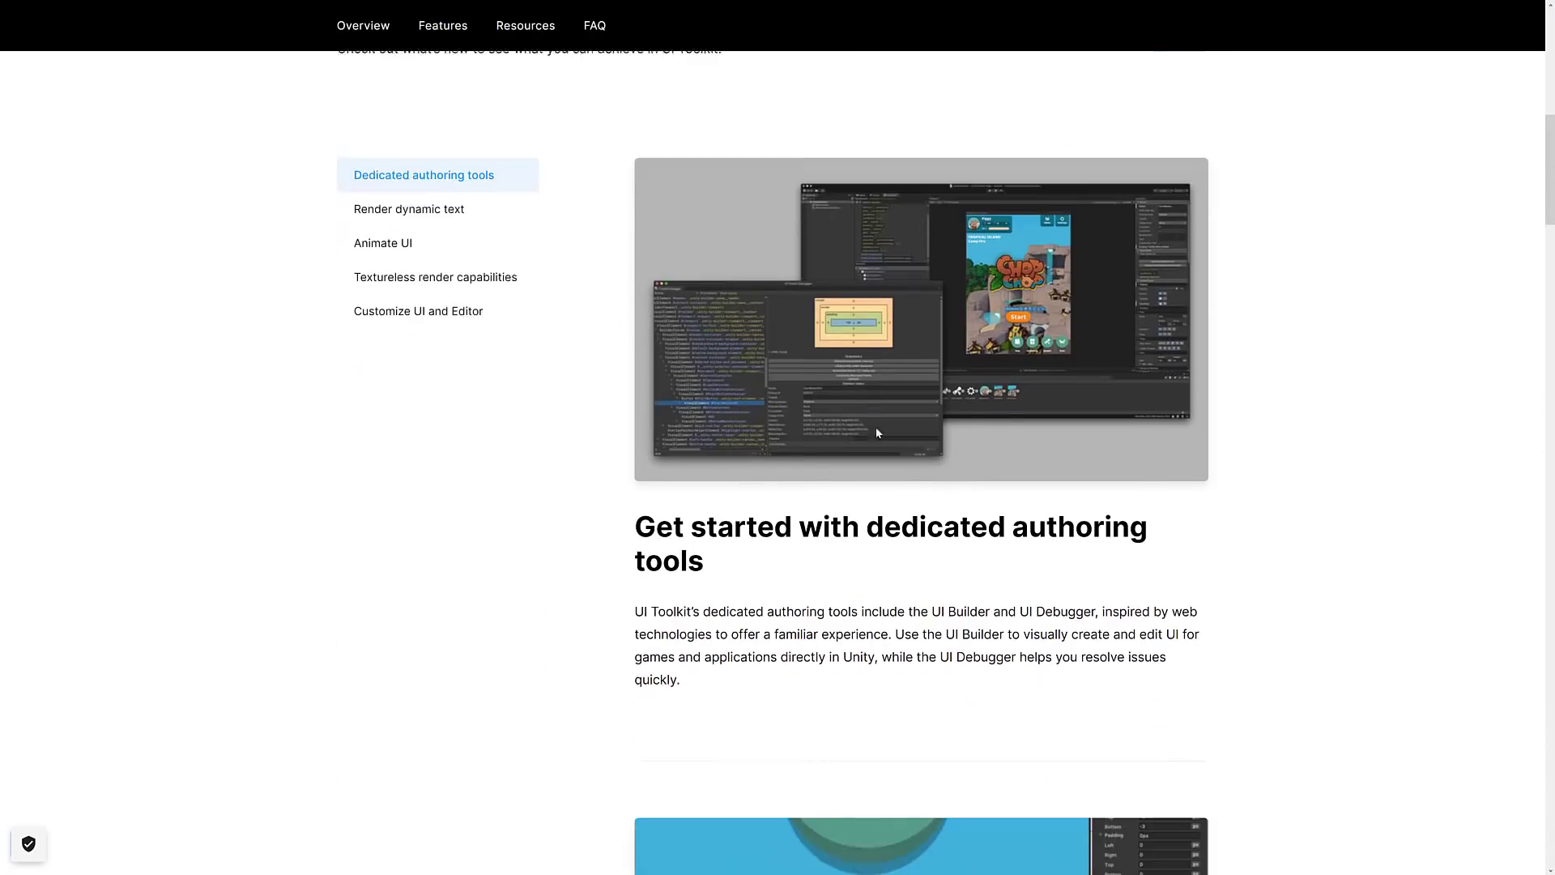
scroll(969, 614, down, 1)
scroll(970, 615, down, 10)
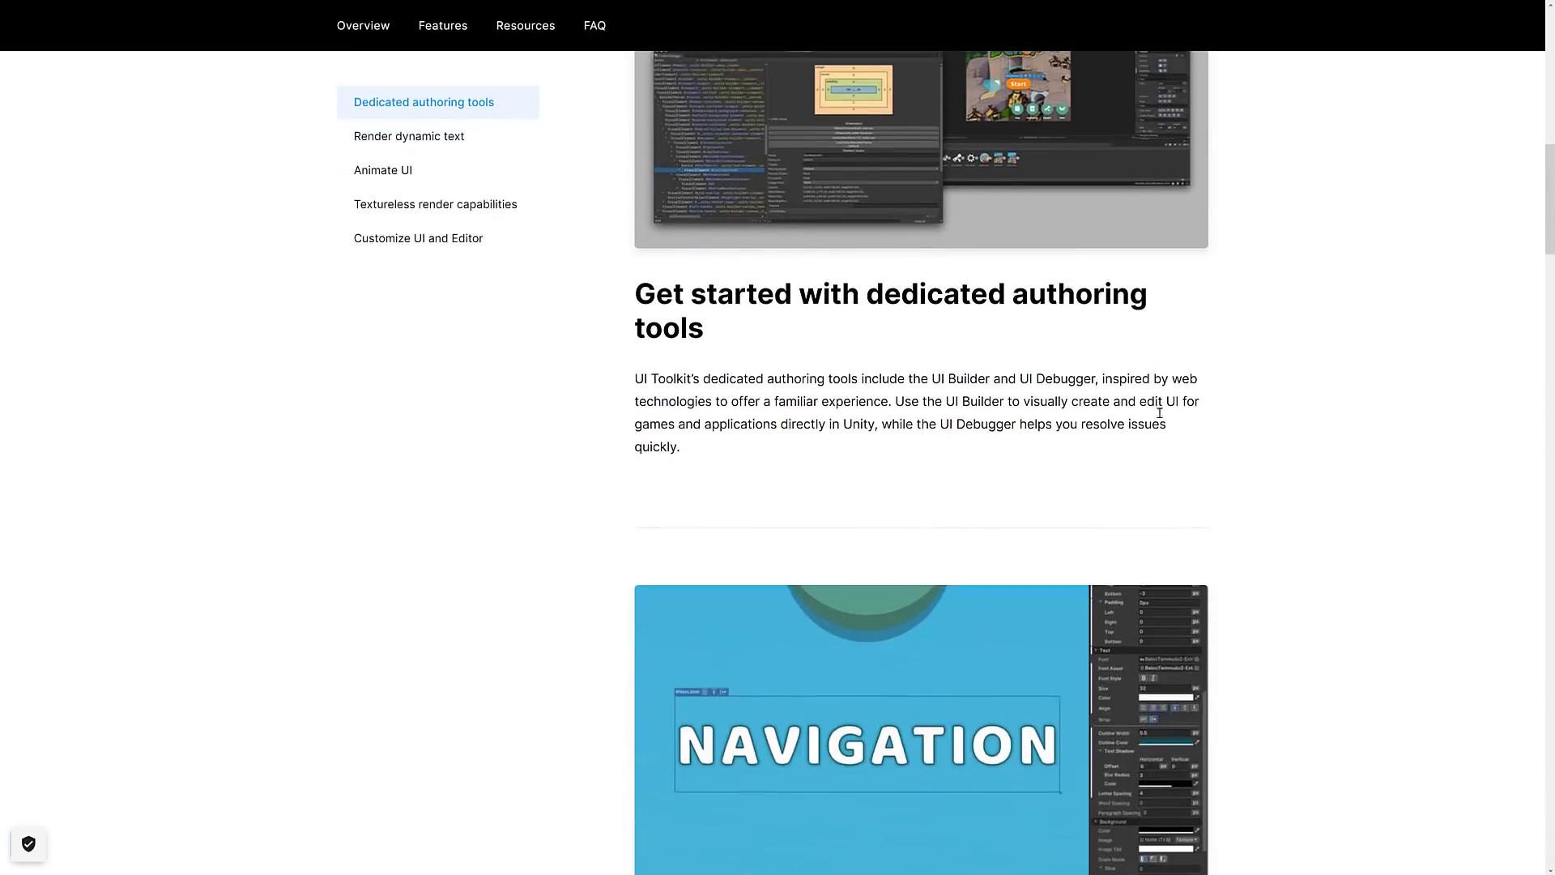
scroll(1073, 434, down, 10)
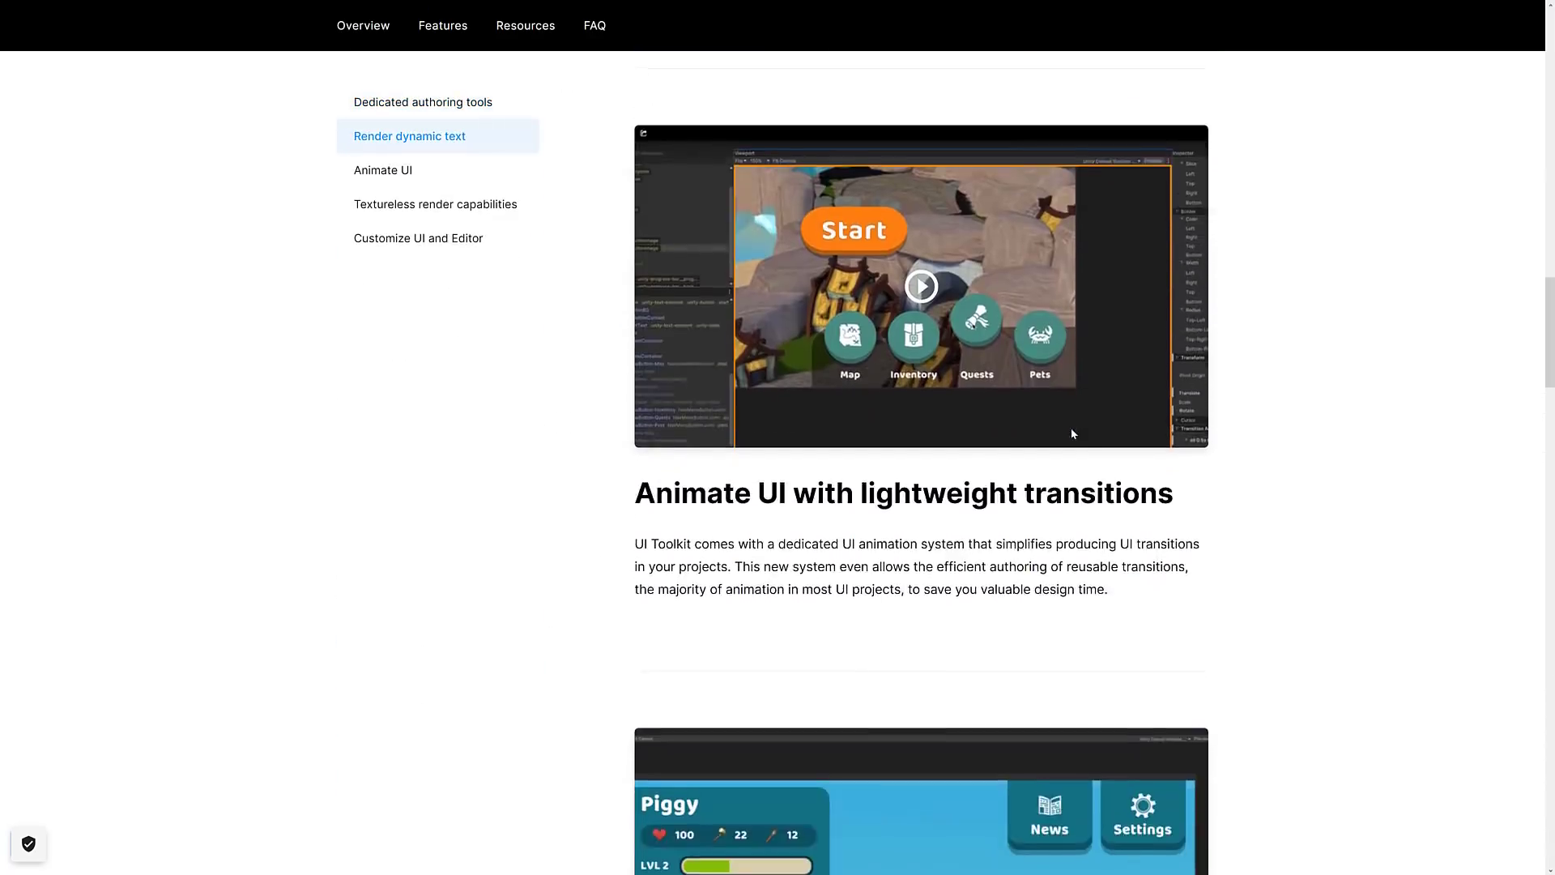
scroll(1073, 434, down, 10)
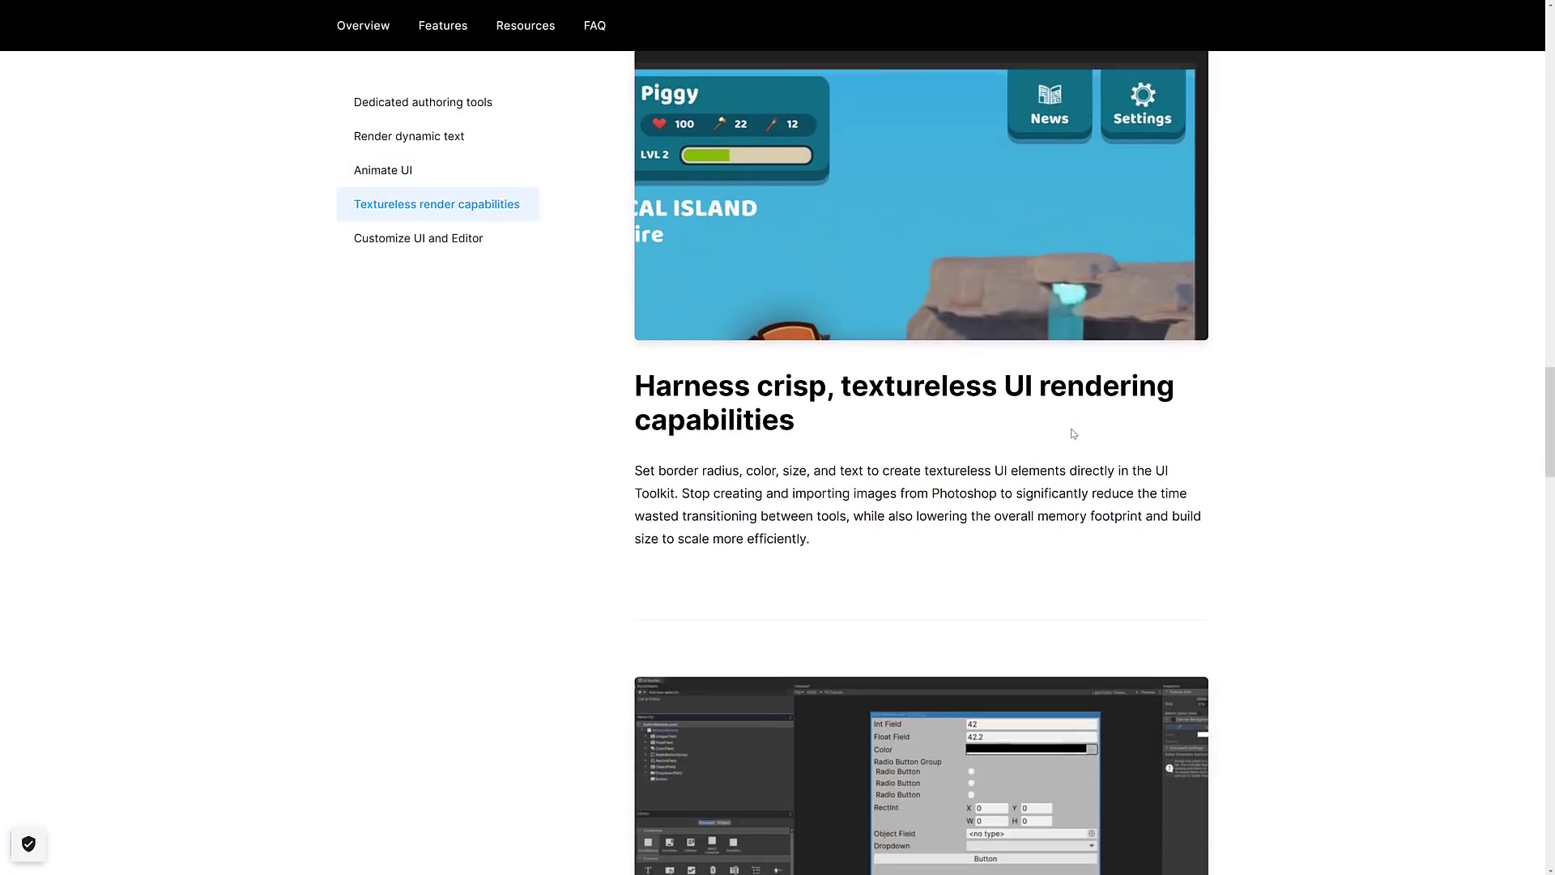
- Skim the UI Toolkit page's editor customization and Other features sections, returning to the Unity UI Toolkit introduction
scroll(1073, 434, down, 5)
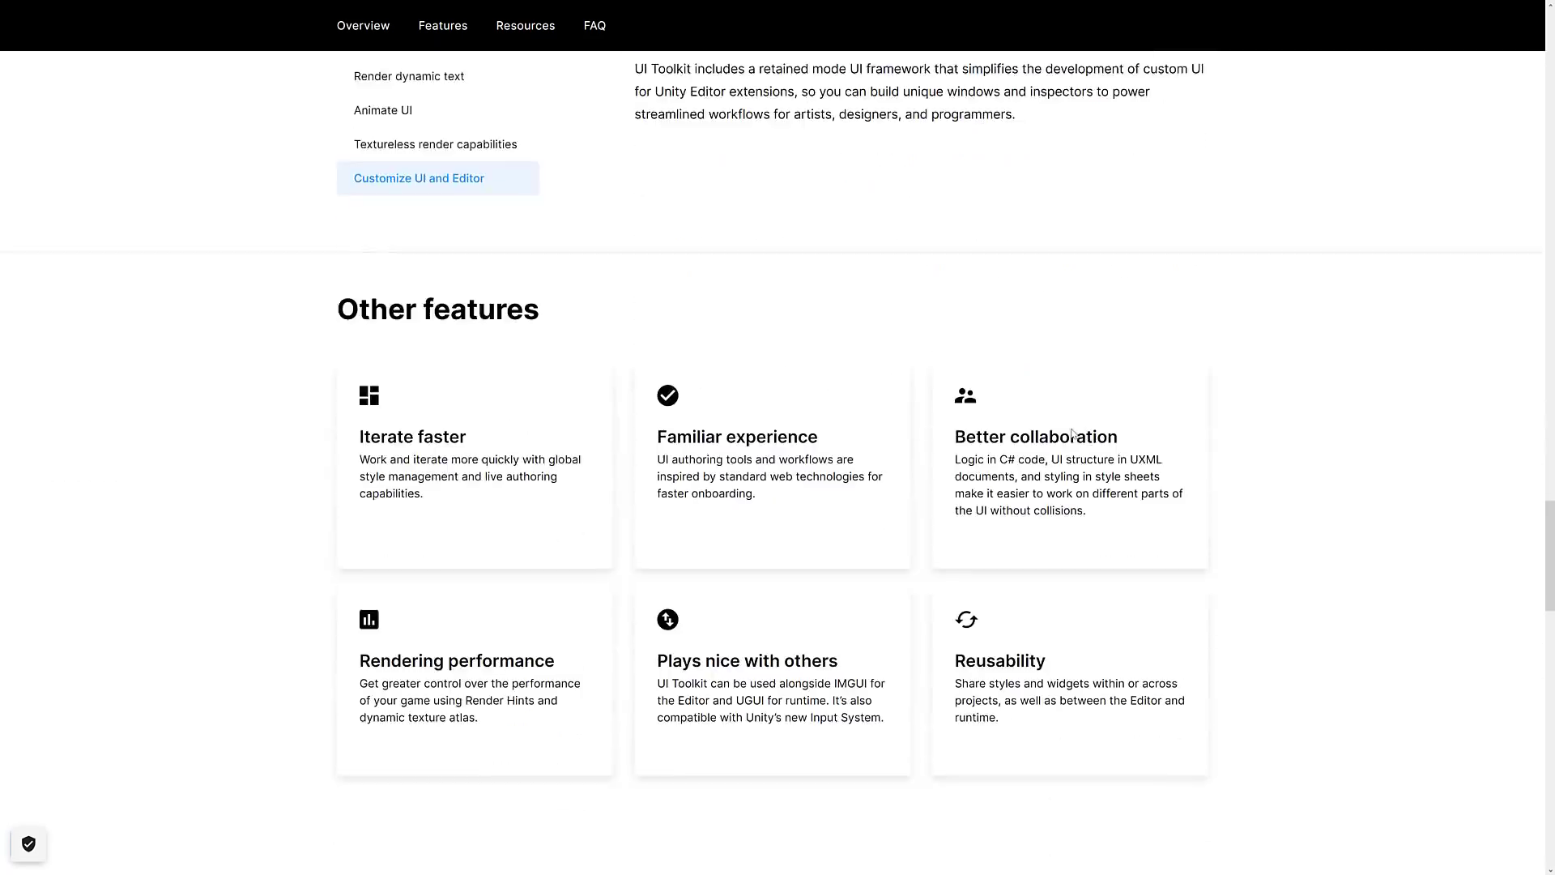
scroll(1066, 430, up, 7)
scroll(1073, 433, up, 20)
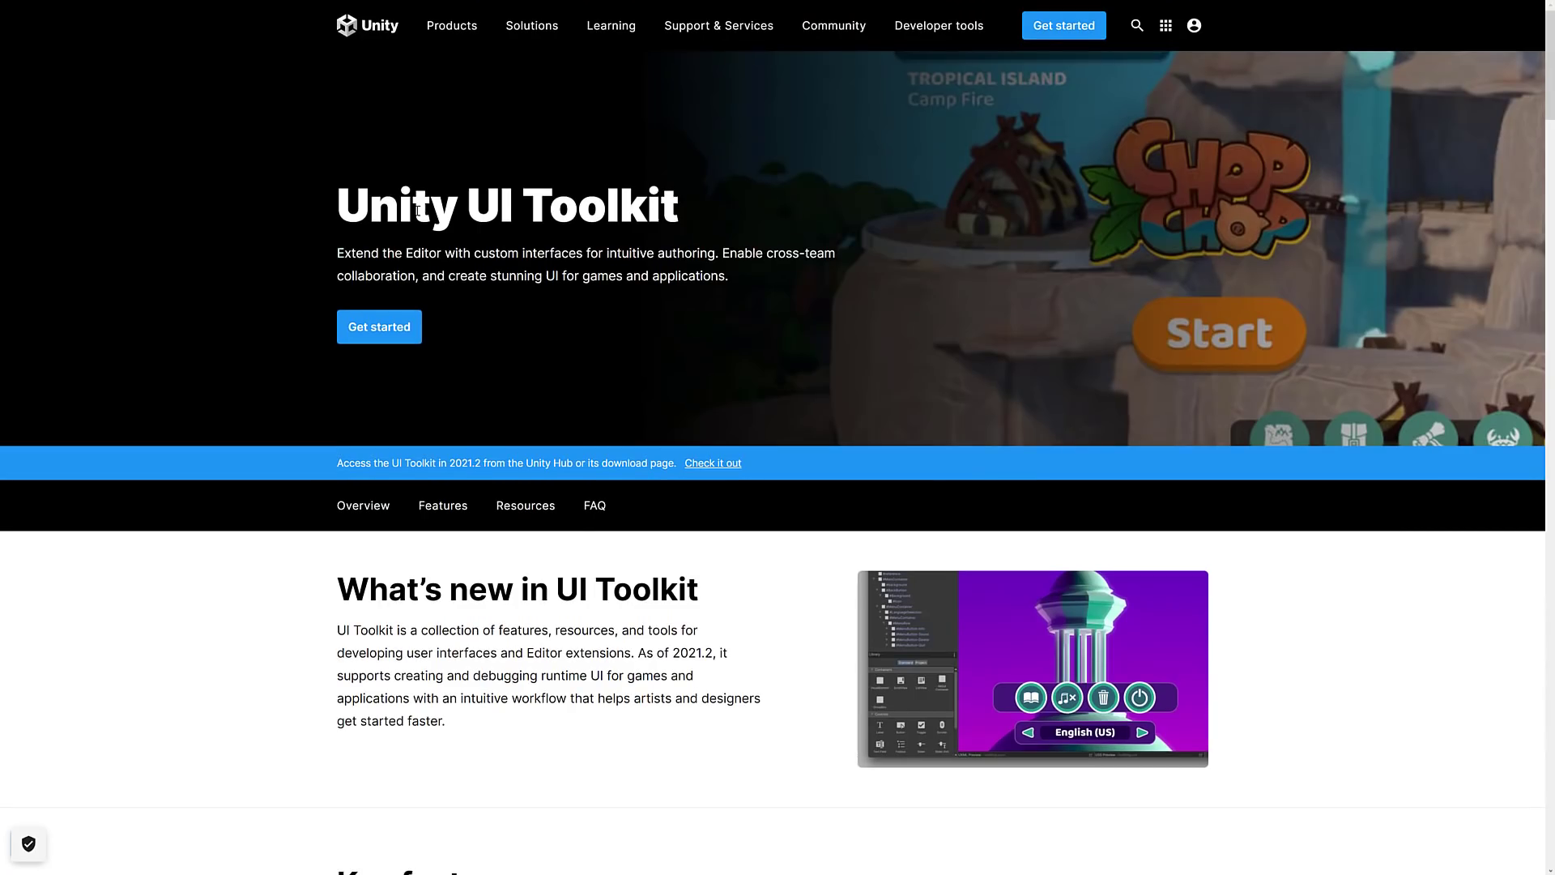
drag(341, 217, 792, 254)
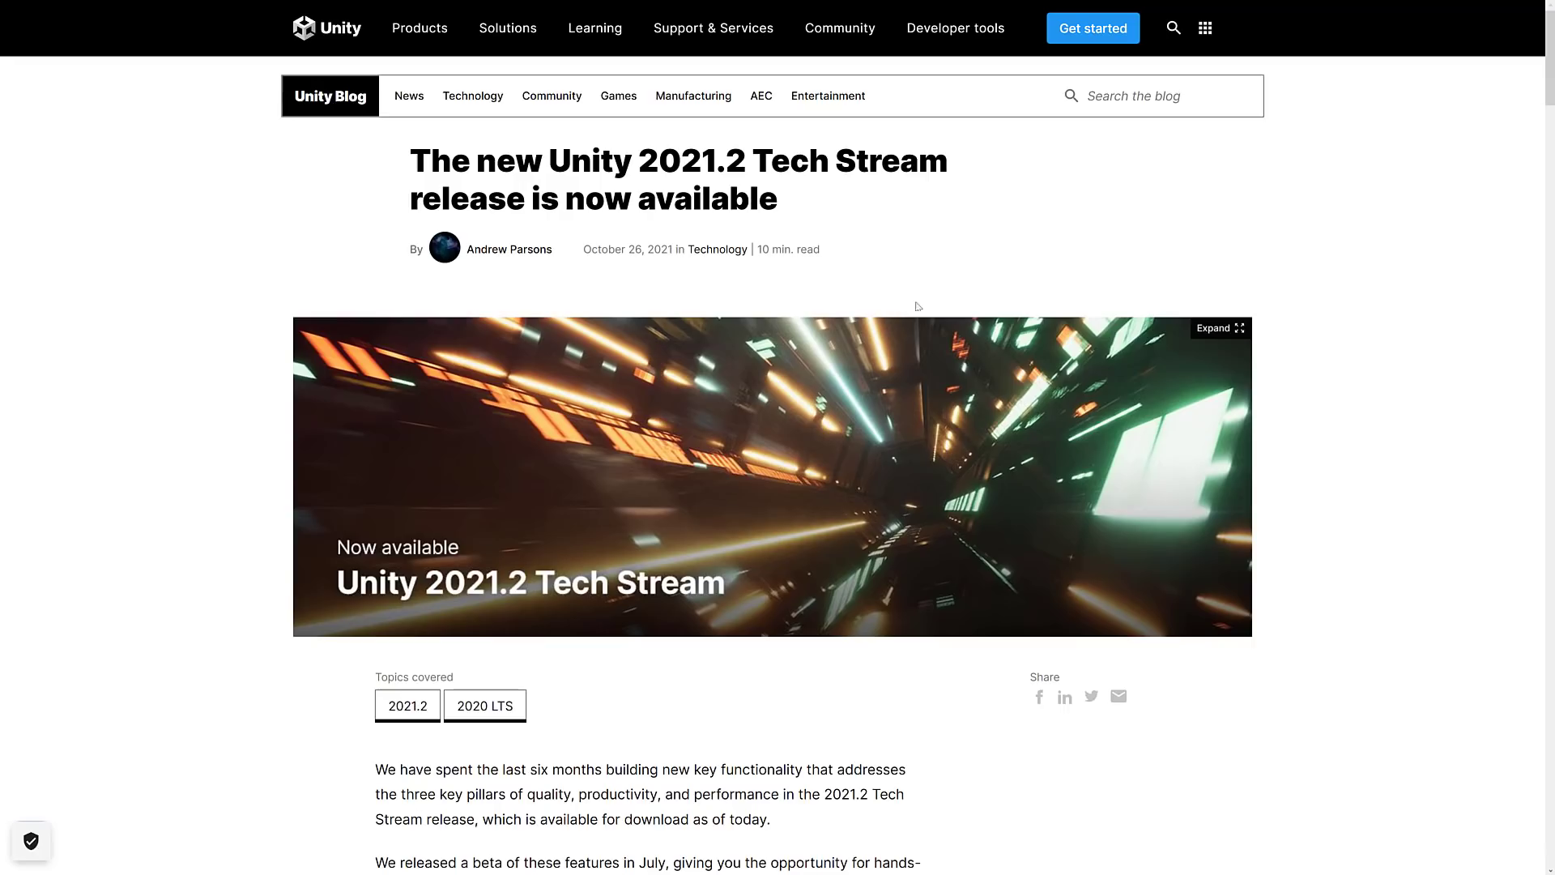
- Review the feature overview under What's new in Unity 2021.2 and switch to the Unity Editor with the SampleScene project
scroll(1166, 322, down, 8)
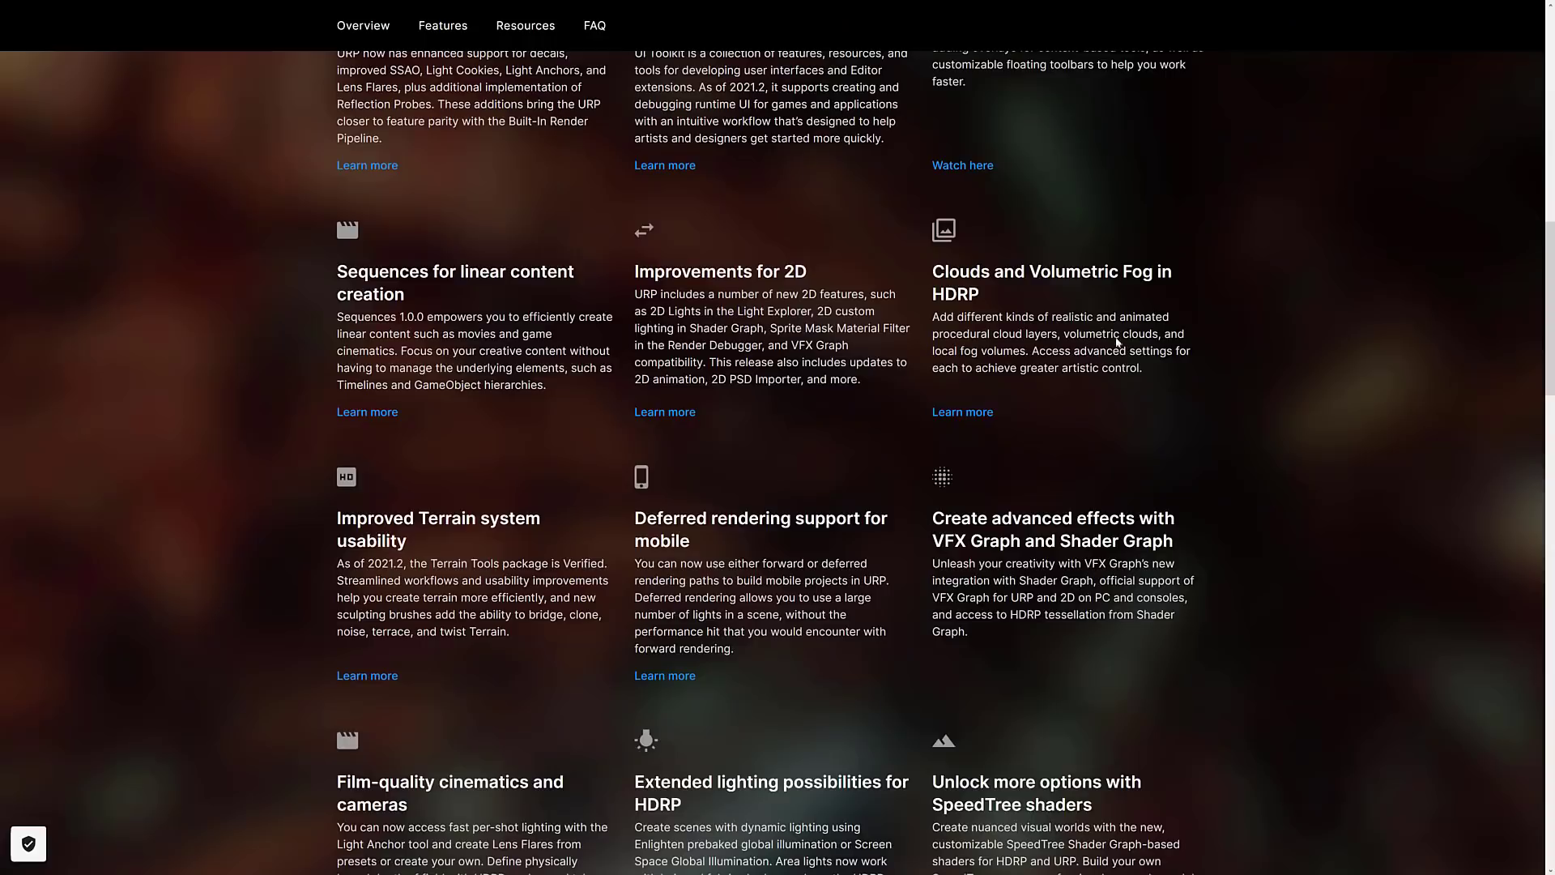
scroll(1117, 342, up, 8)
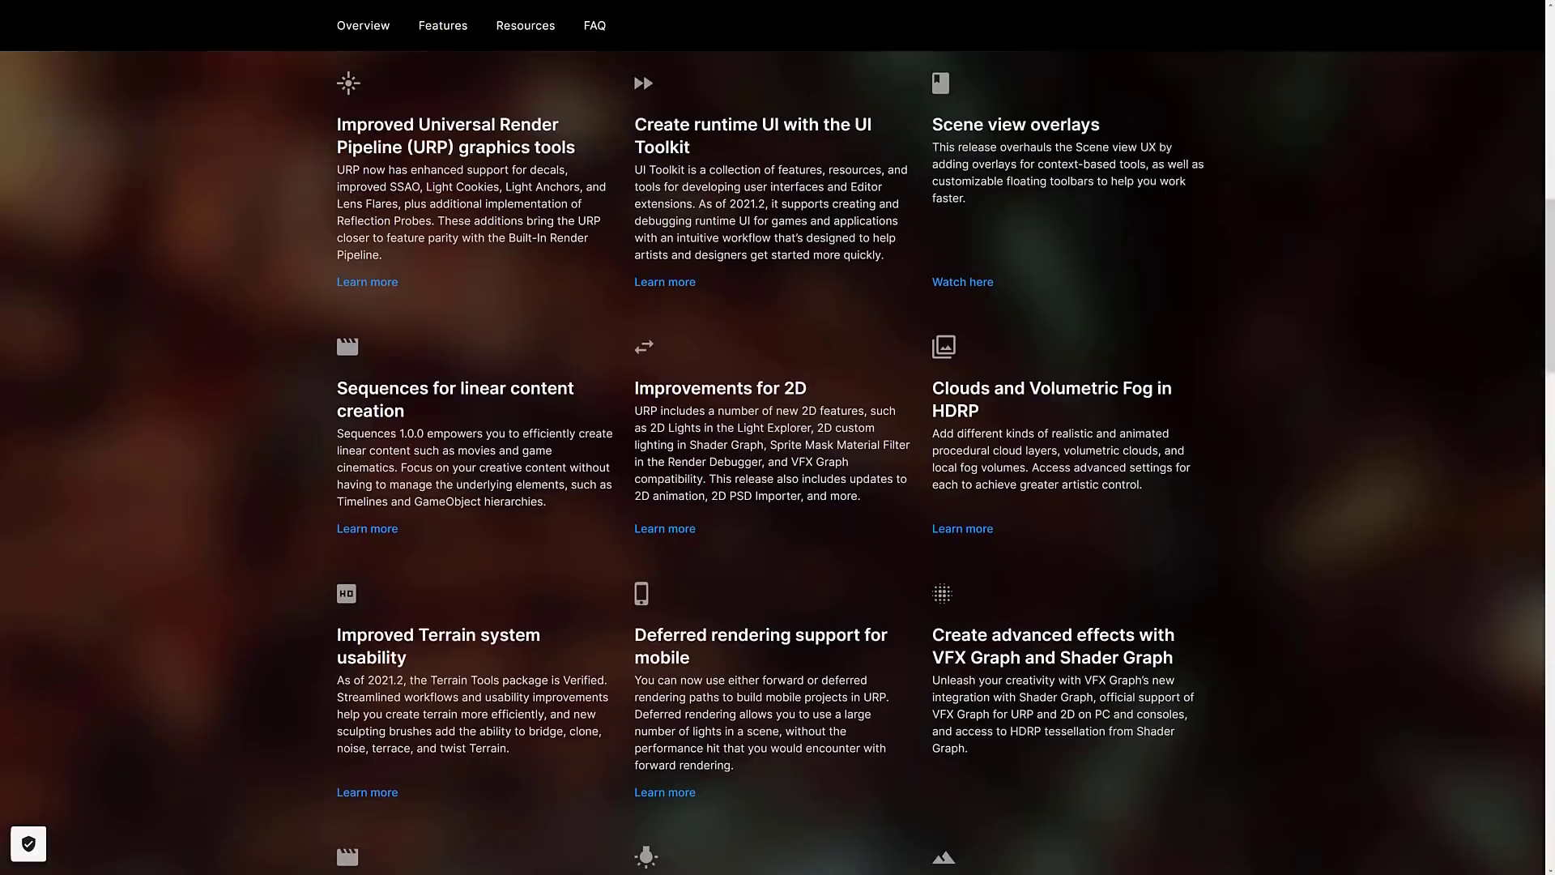
scroll(1094, 355, down, 2)
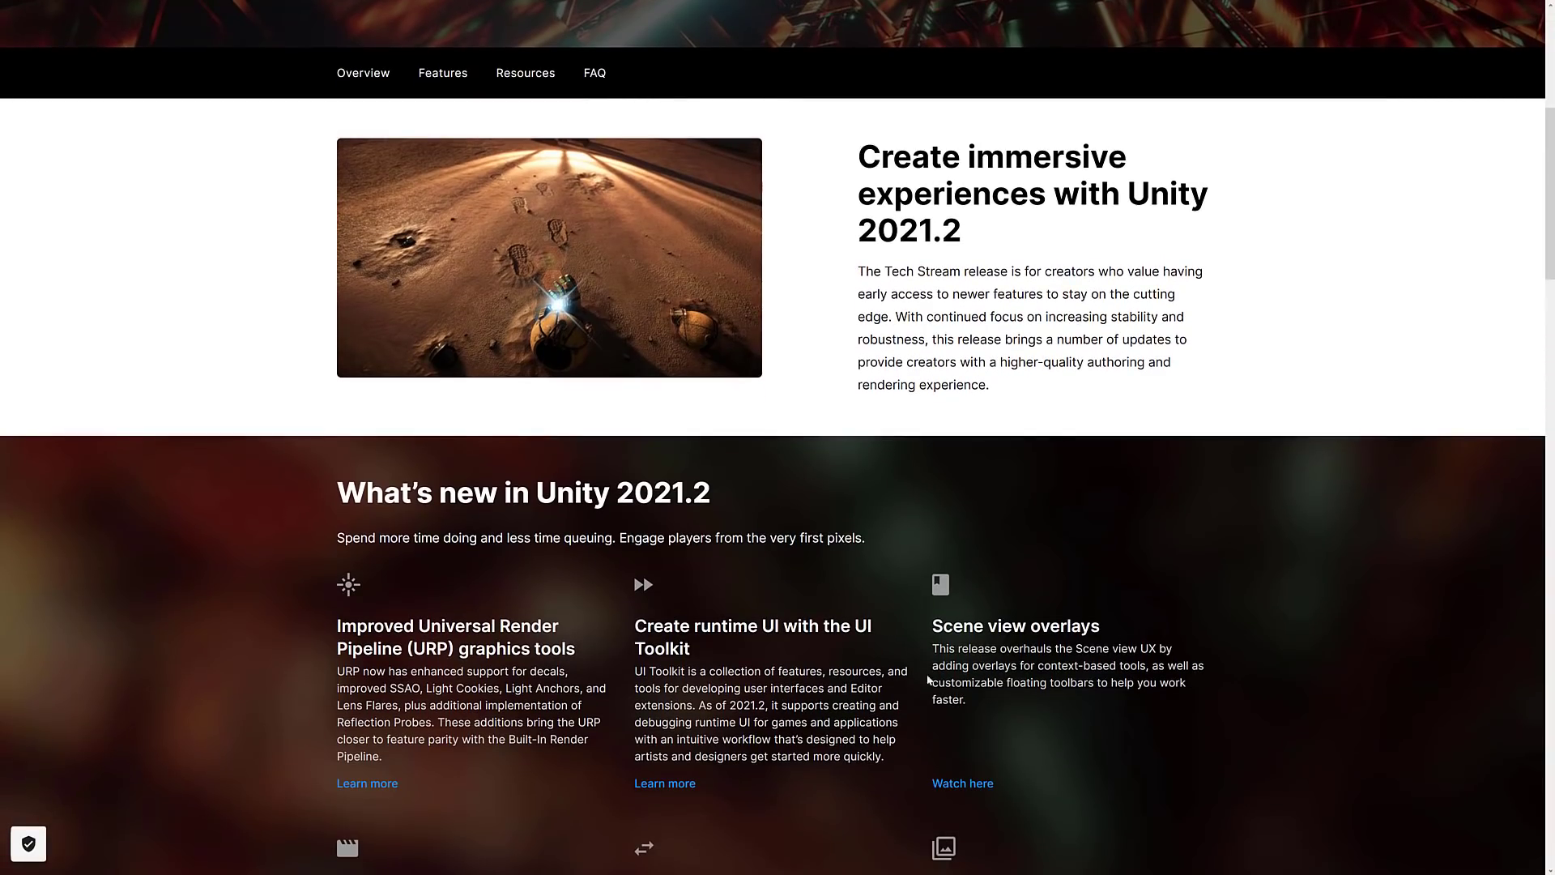
key(alt+Tab)
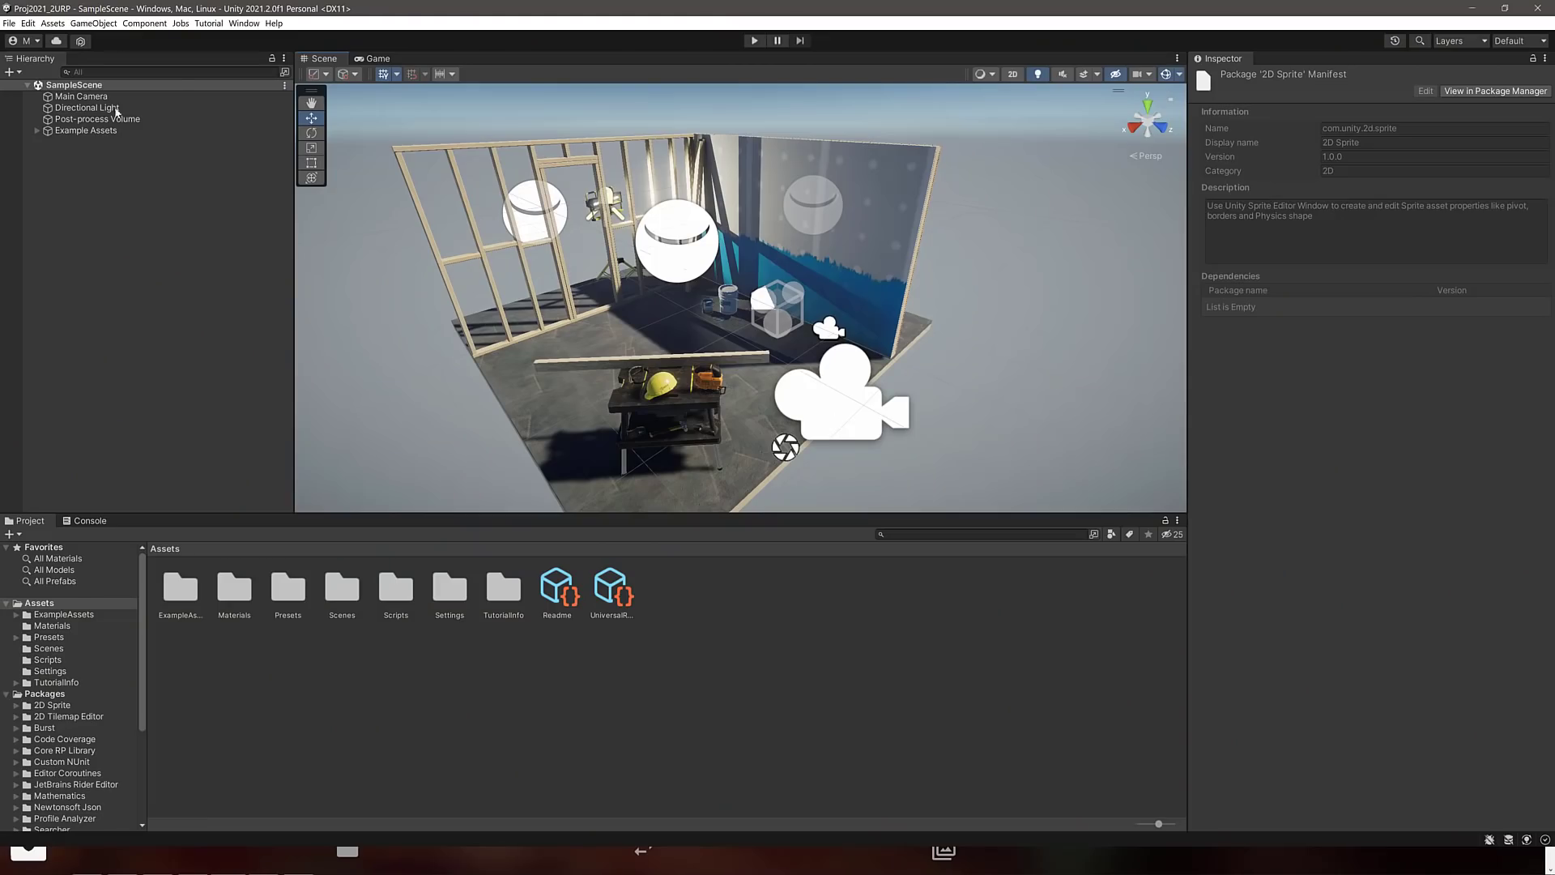